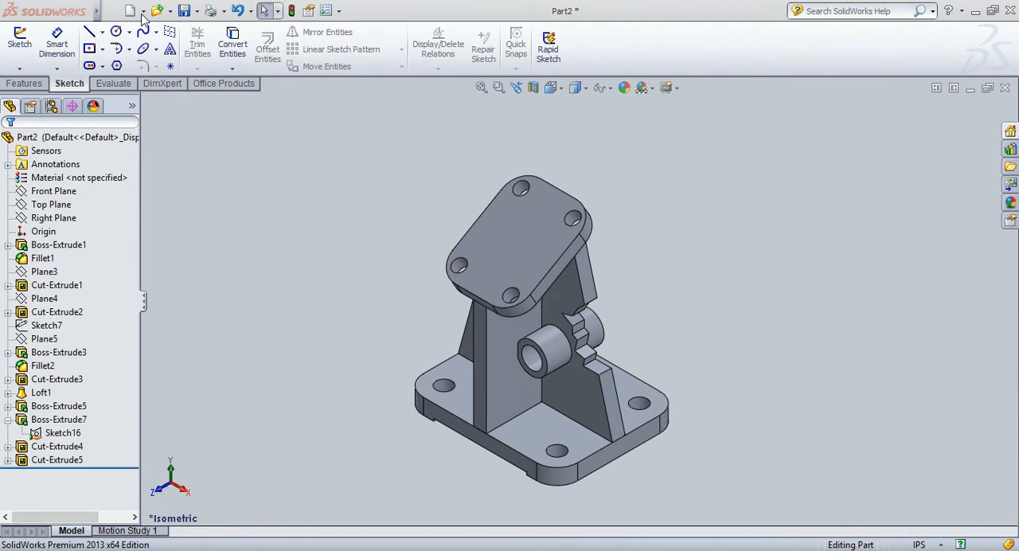
Create a new part document and set its unit system to IPS.
left_click(132, 11)
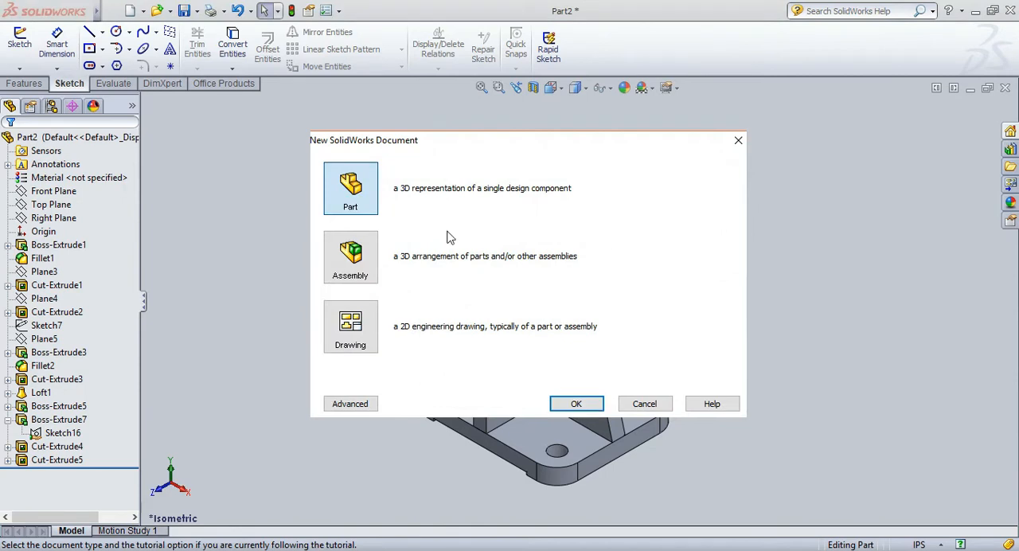
left_click(562, 406)
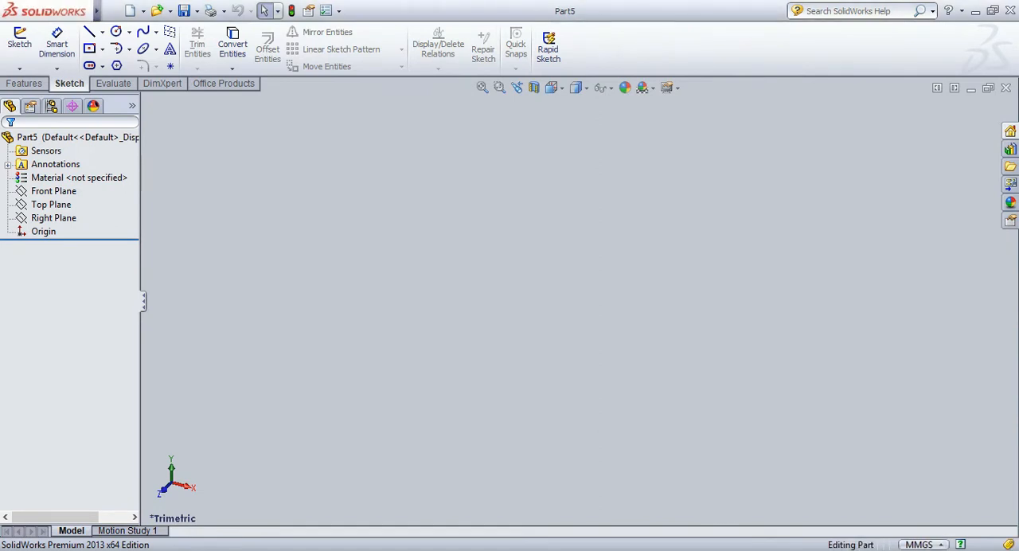
left_click(938, 502)
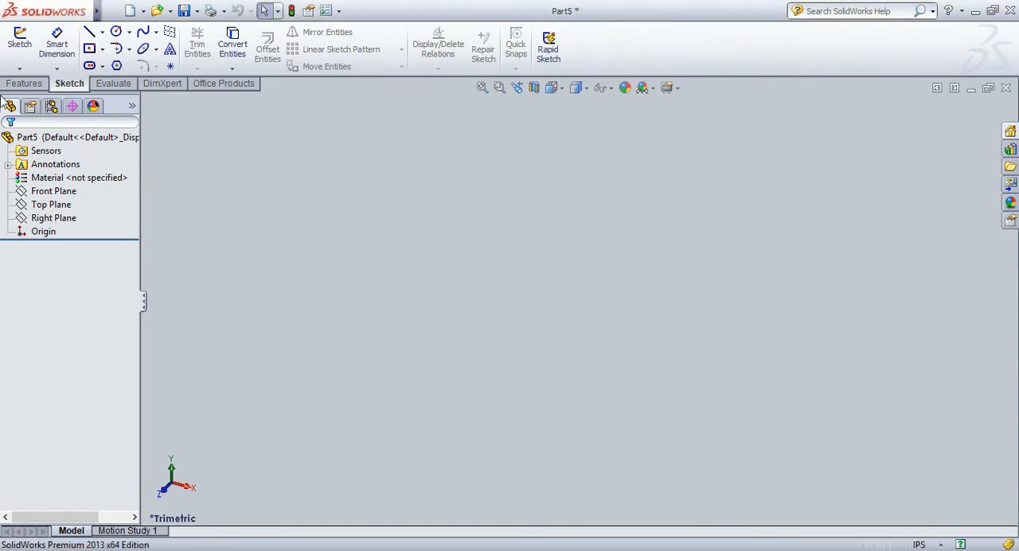
Sketch a center rectangle about 5.09 in by 4.18 in on the Top Plane, centered on the origin.
left_click(19, 38)
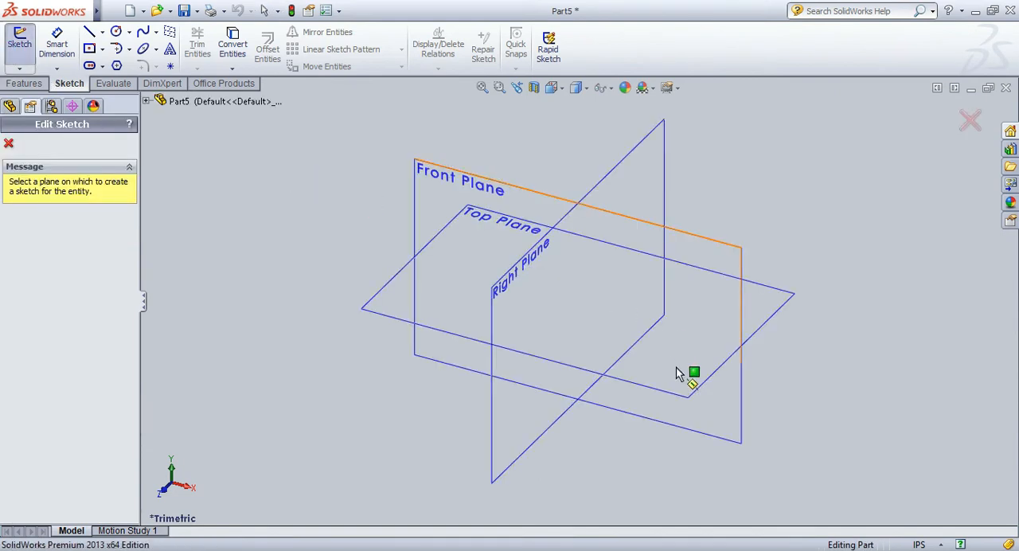
left_click(688, 397)
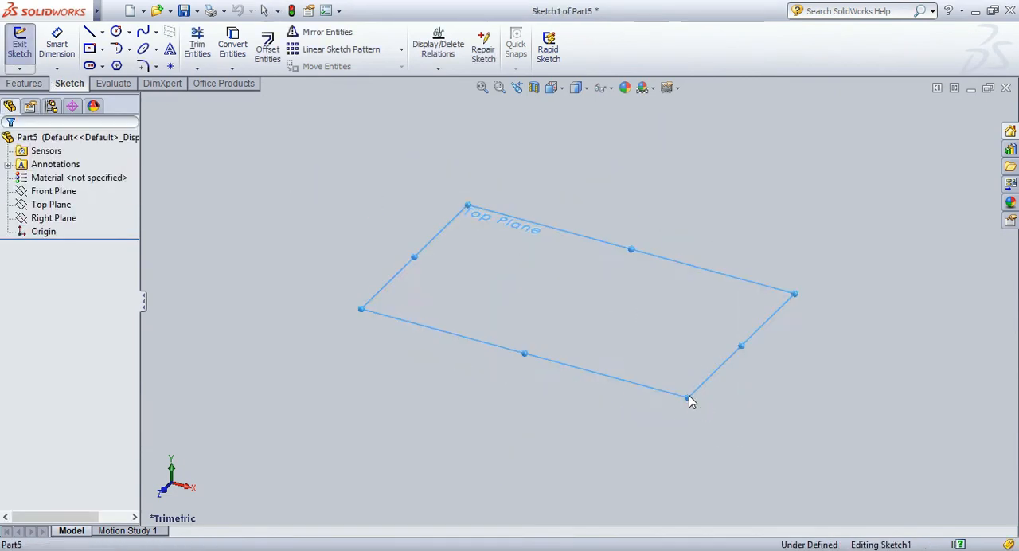
left_click(89, 51)
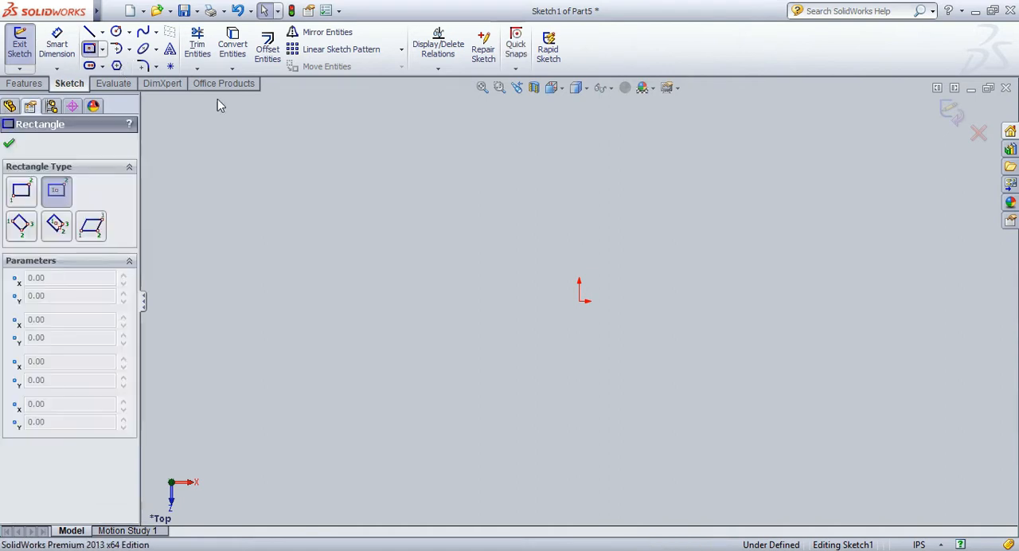
left_click(580, 301)
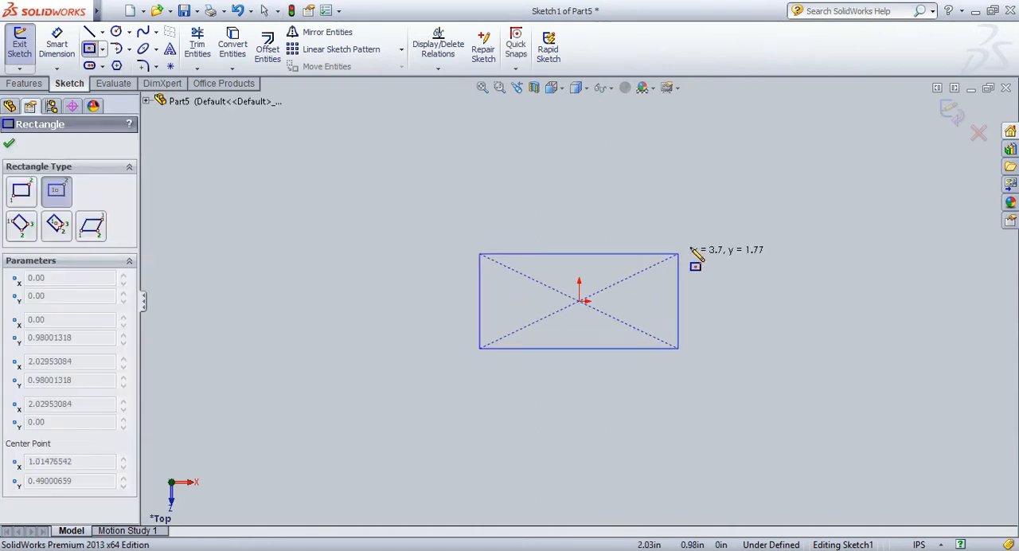
left_click(715, 189)
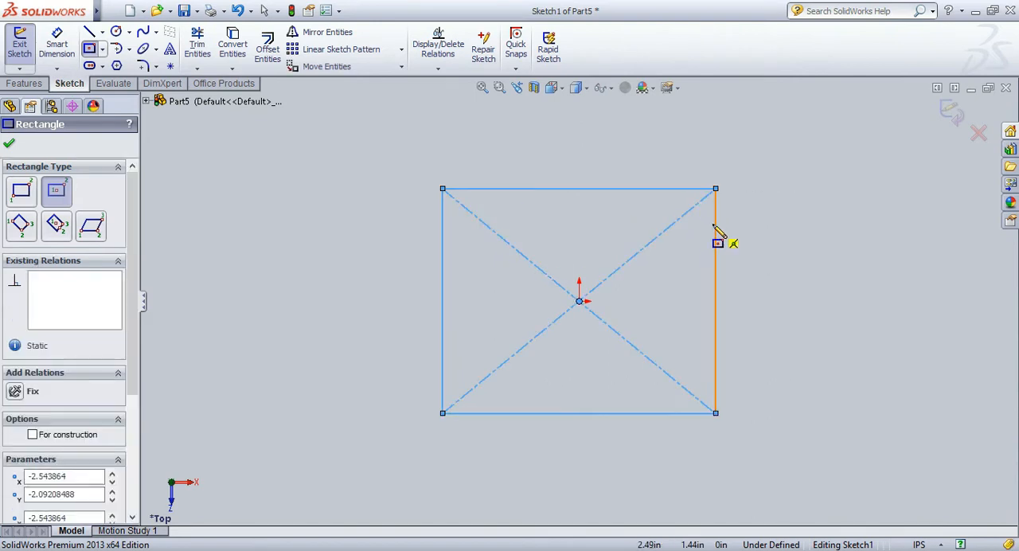
Dimension the rectangle to 3.75 in wide and 3 in high.
left_click(77, 46)
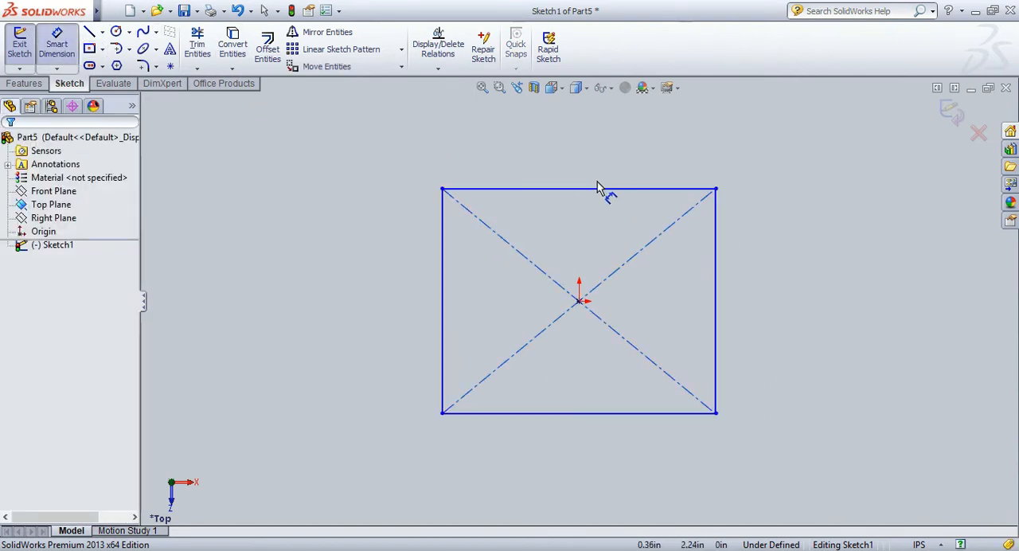
left_click(589, 195)
left_click(586, 172)
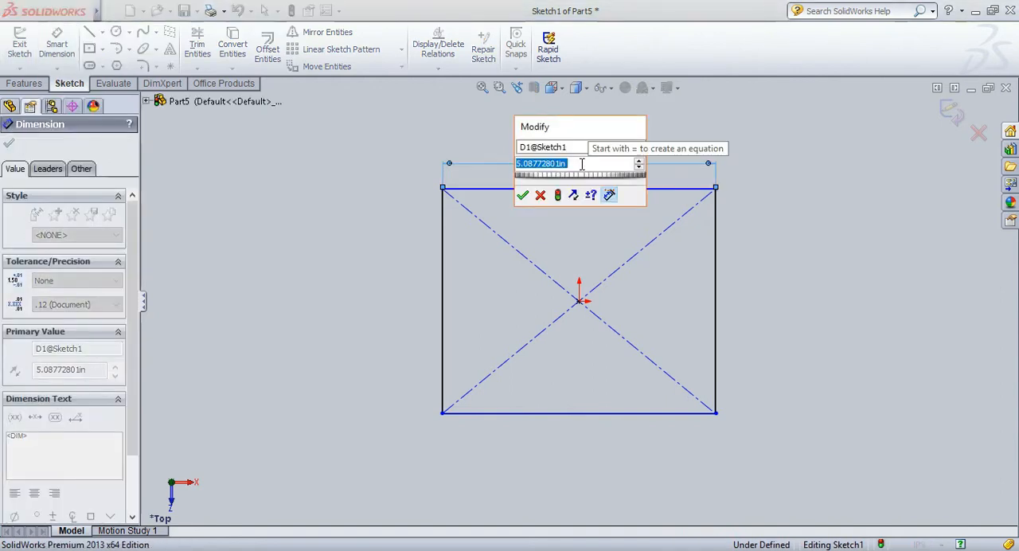
type("3.75")
key("Return")
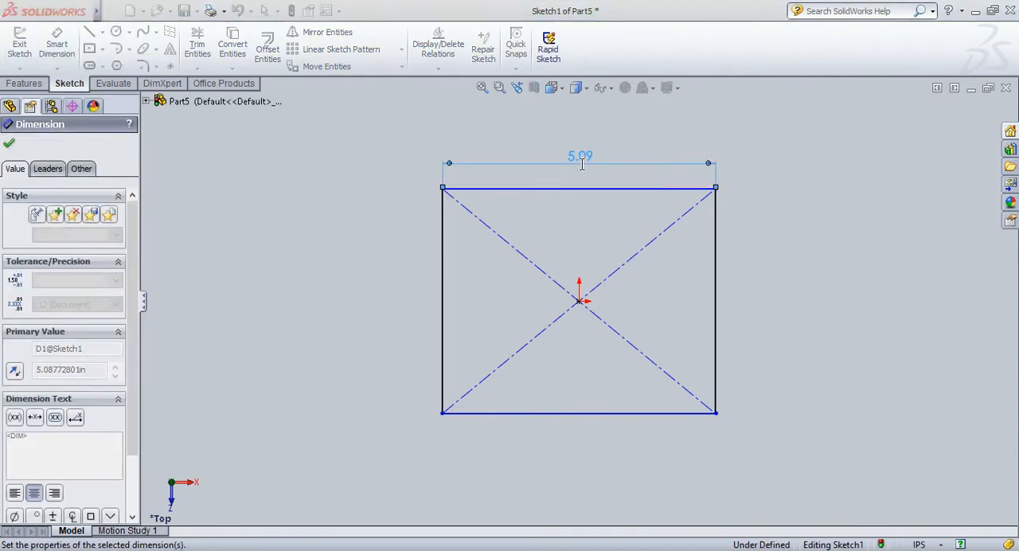
left_click(682, 285)
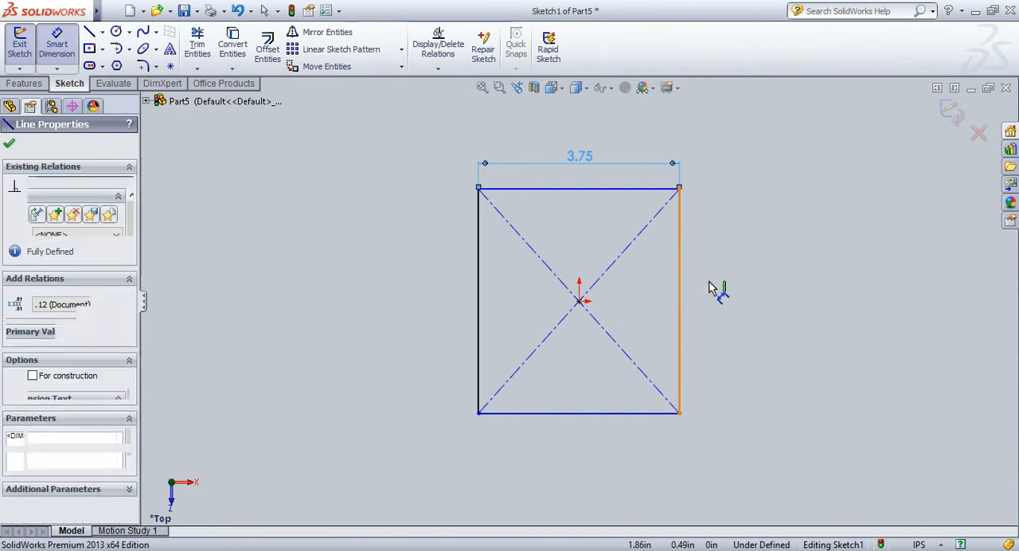
left_click(719, 302)
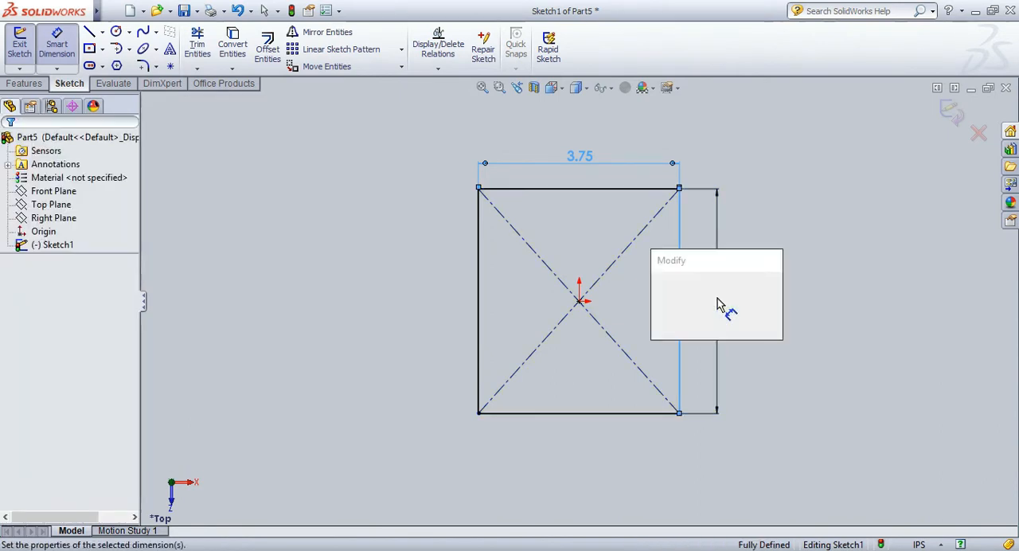
type("3")
key("Return")
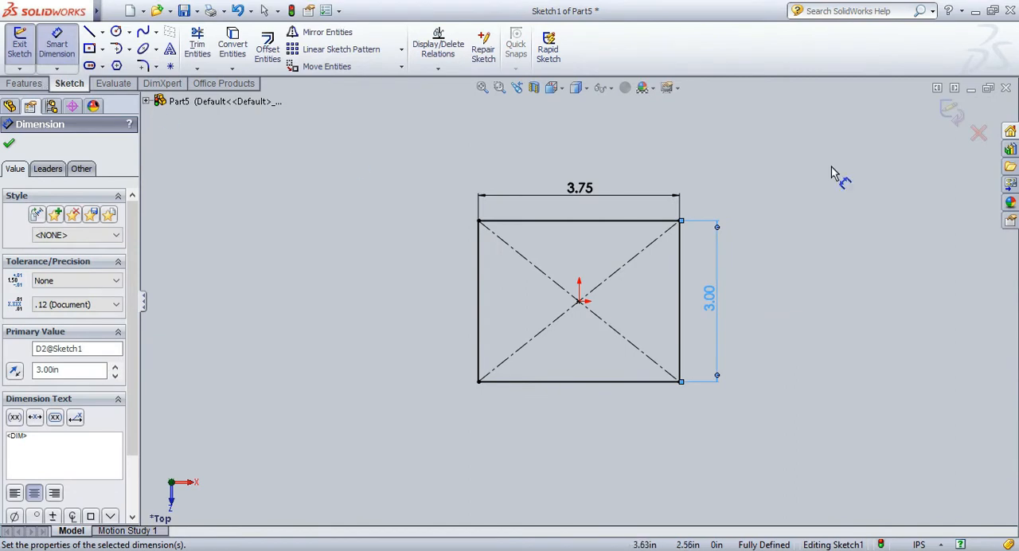
key("Escape")
Extrude the rectangle sketch upward as a blind boss 0.38 in thick.
left_click(24, 83)
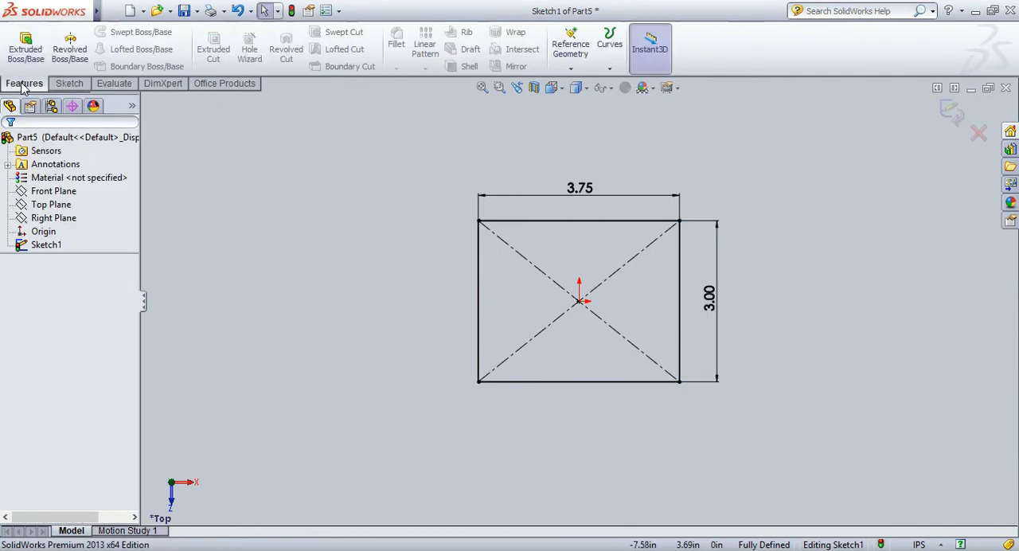
left_click(26, 48)
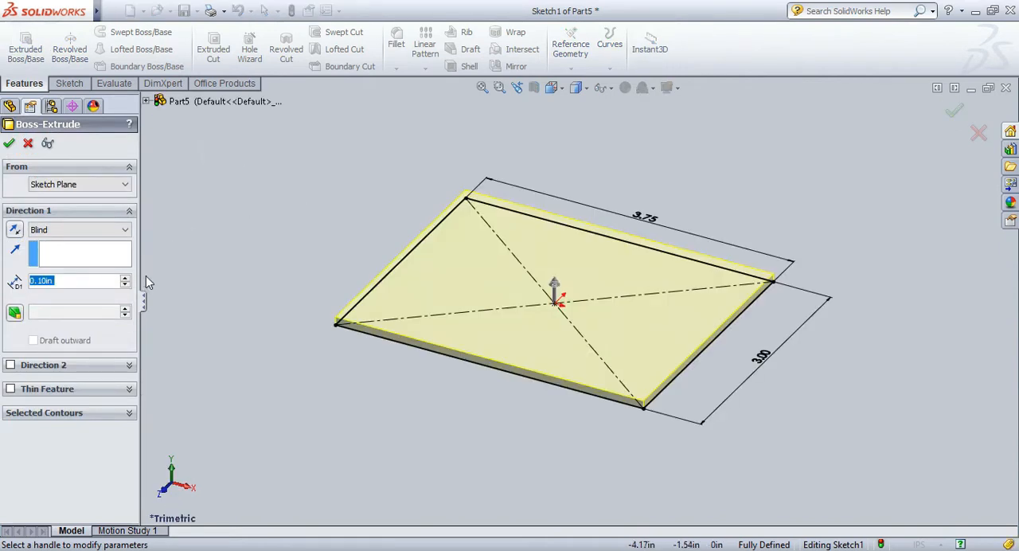
left_click(46, 282)
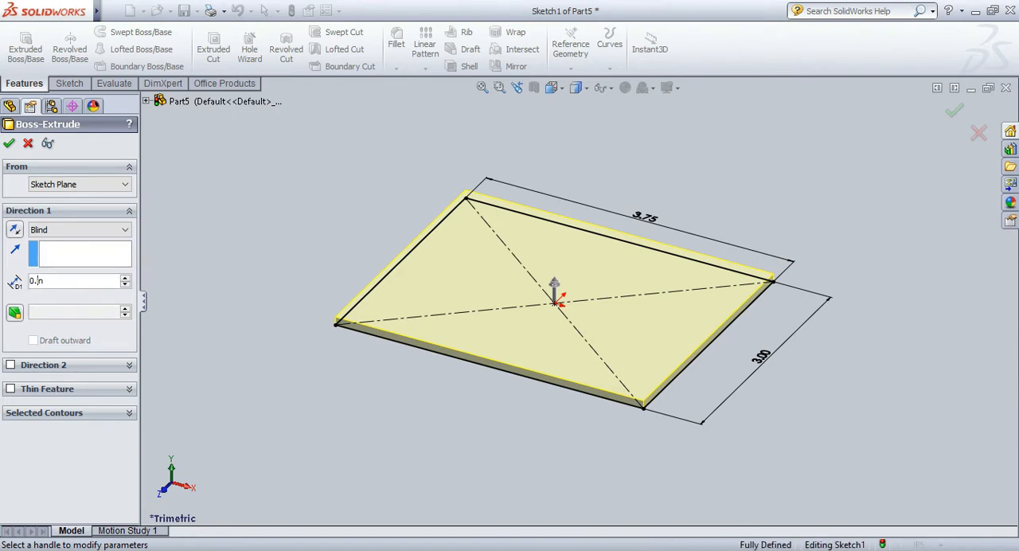
type("38")
left_click(6, 149)
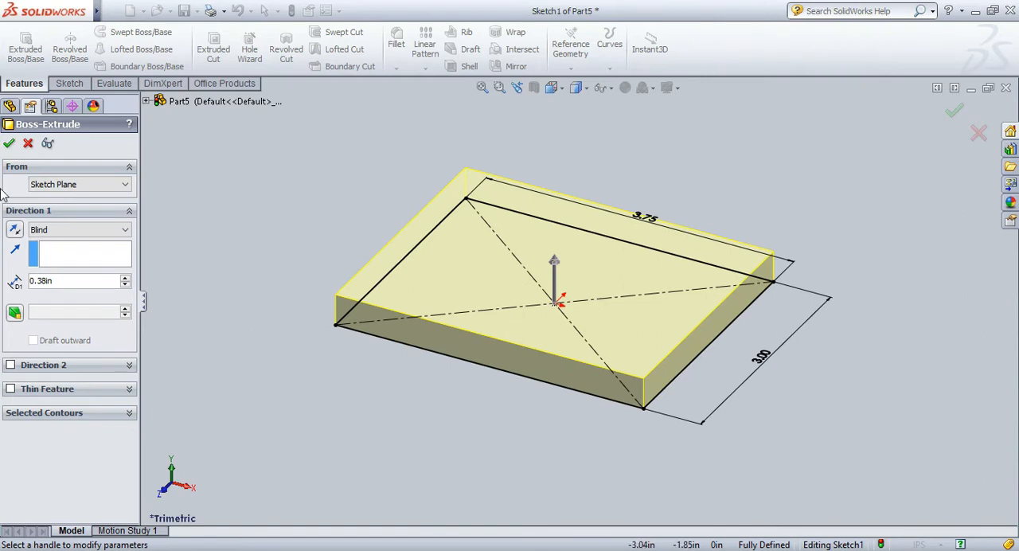
left_click(10, 148)
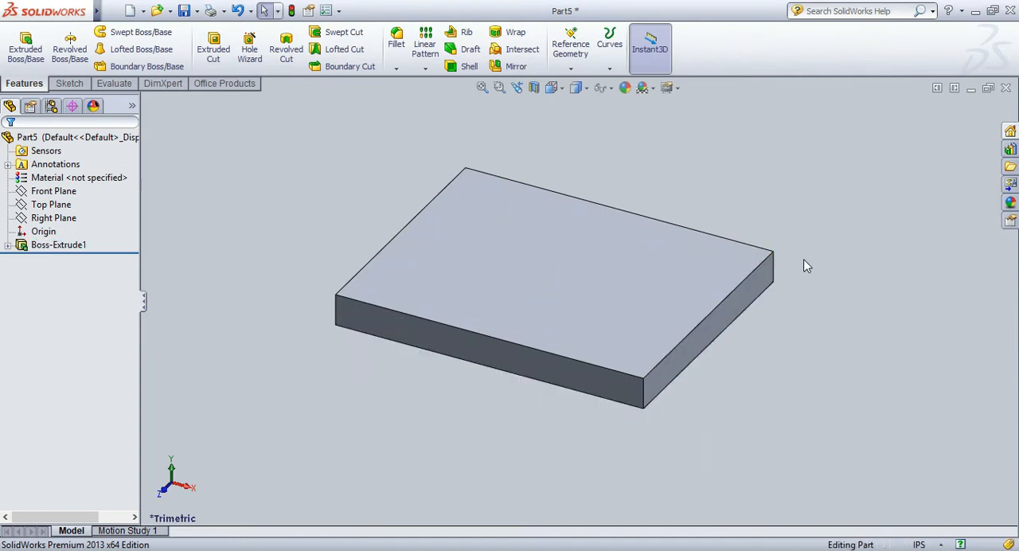
left_click(397, 45)
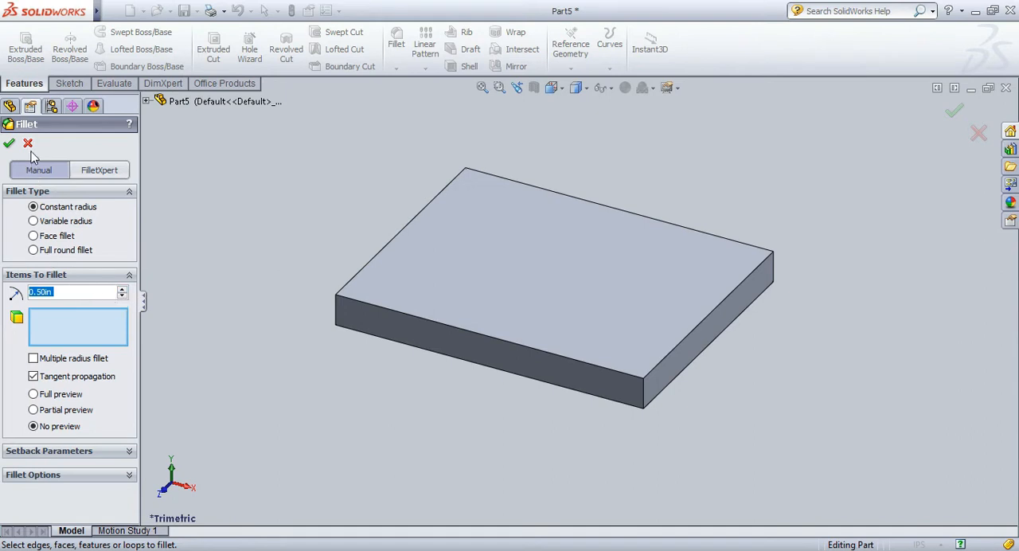
left_click(643, 396)
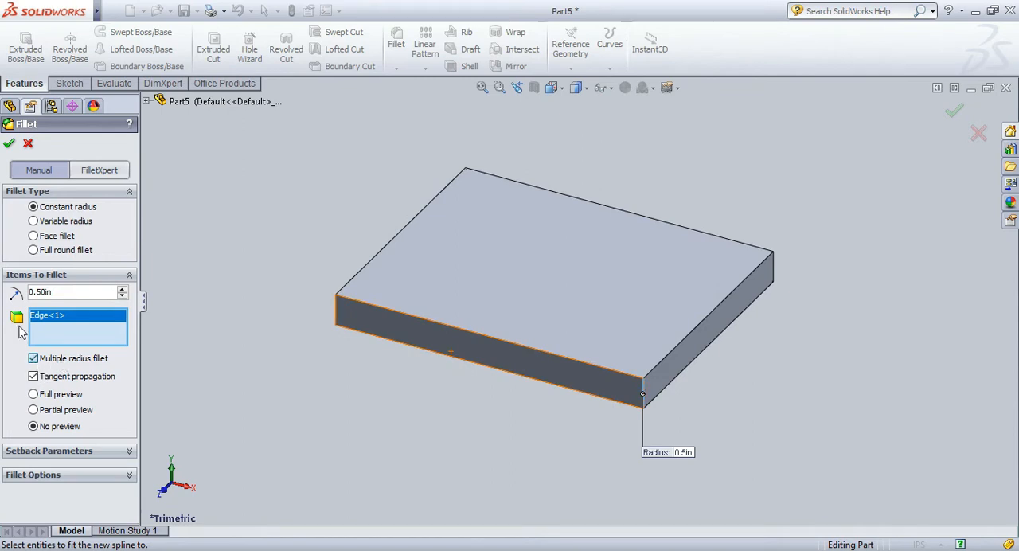
left_click(34, 251)
left_click(35, 209)
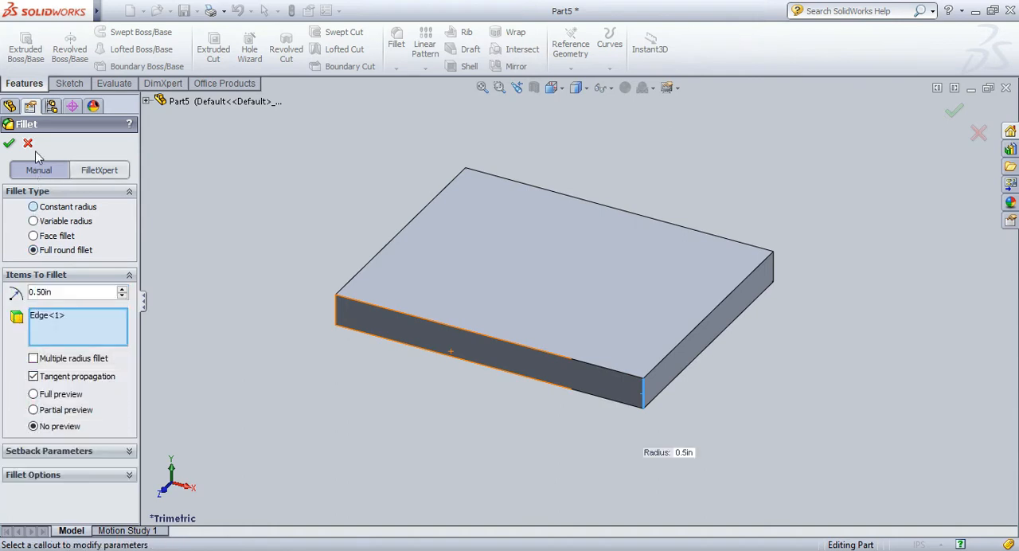
left_click(30, 144)
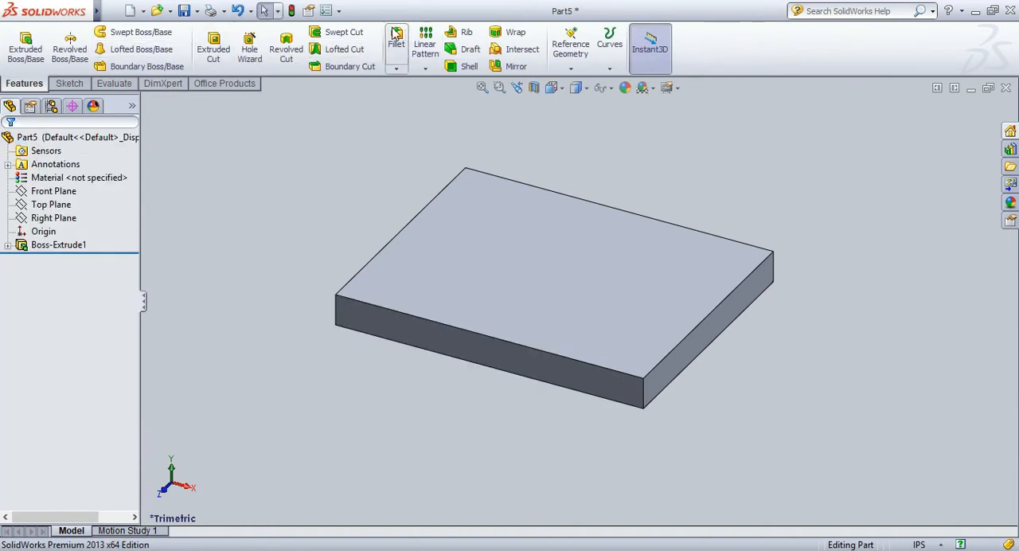
Fillet the plate's four vertical corner edges with a constant radius of 0.50 in.
left_click(397, 43)
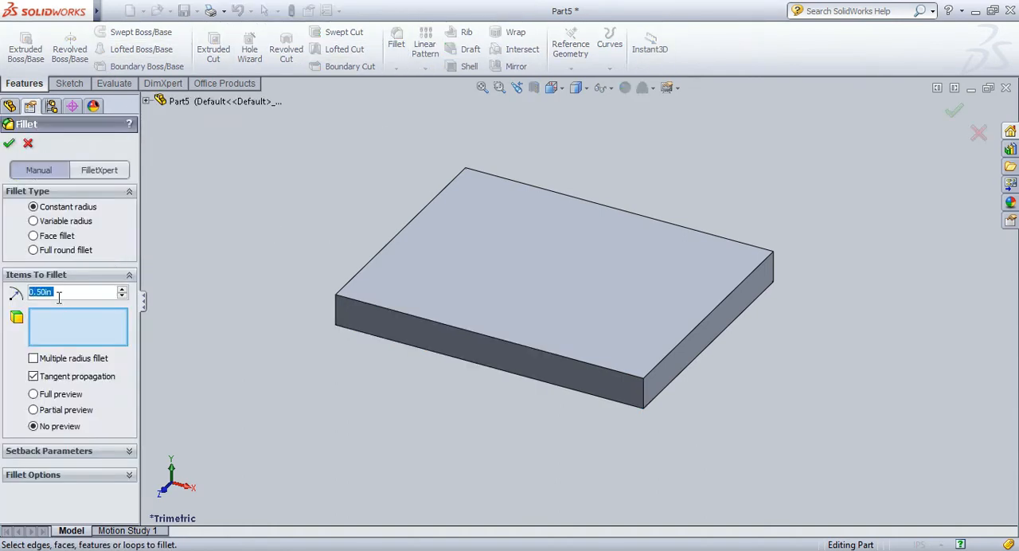
left_click(644, 395)
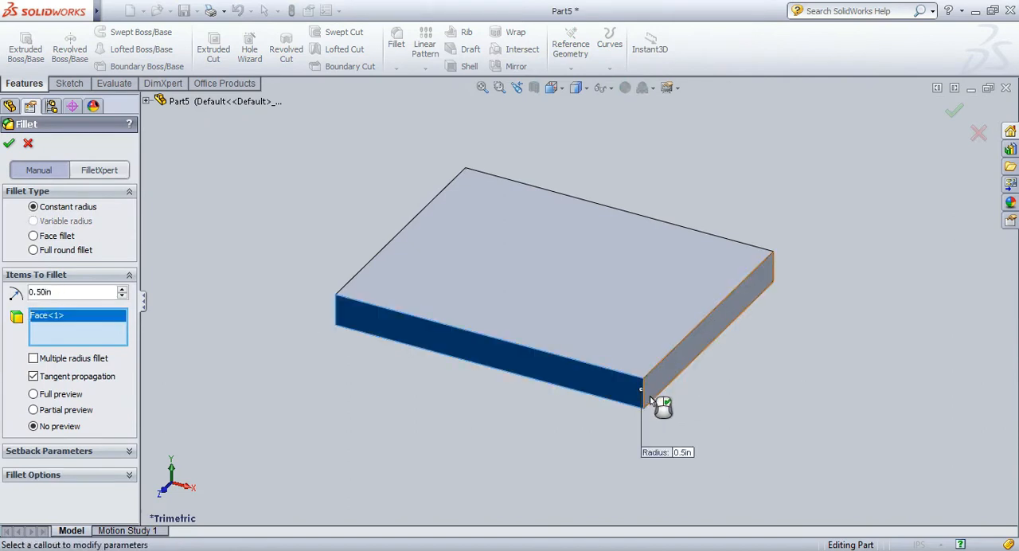
right_click(104, 320)
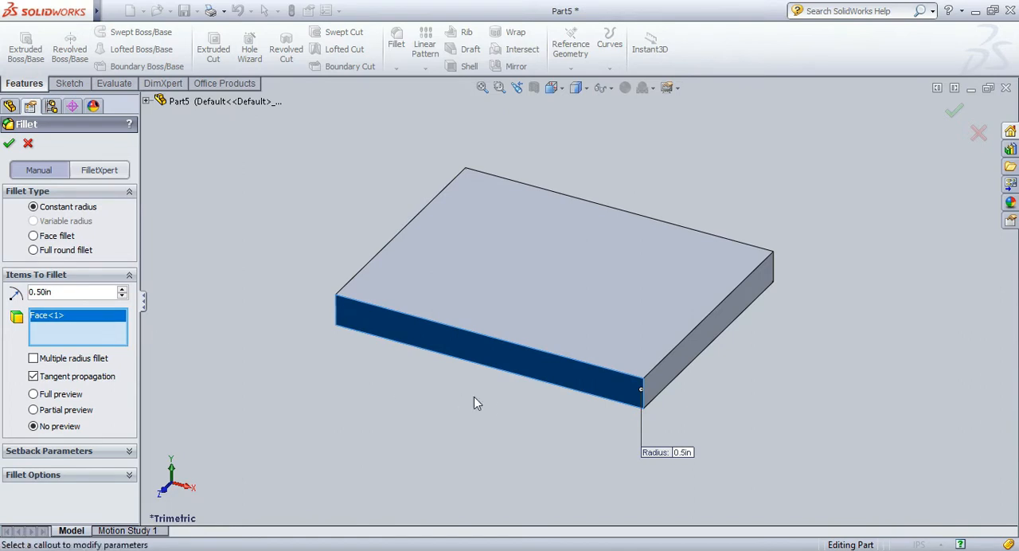
key("Delete")
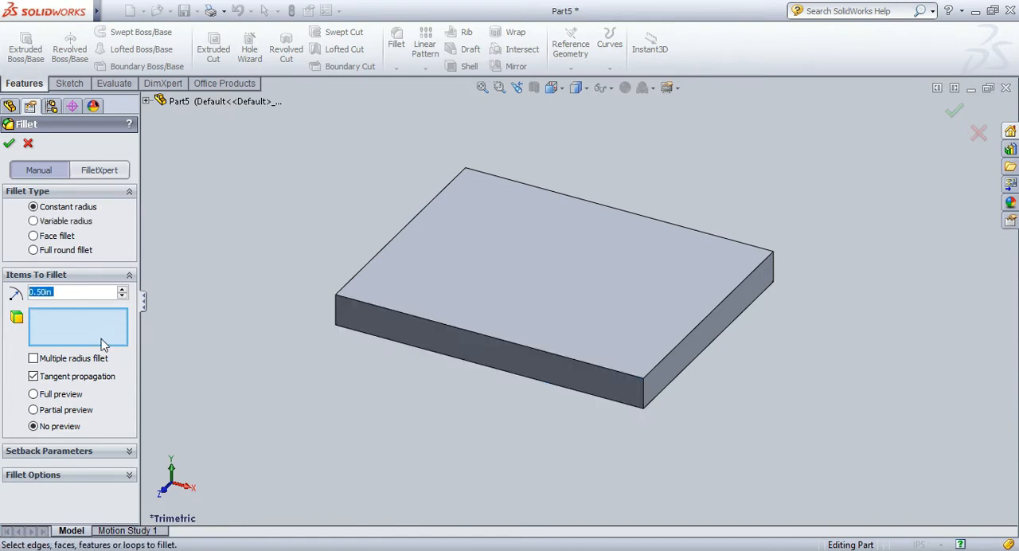
left_click(645, 395)
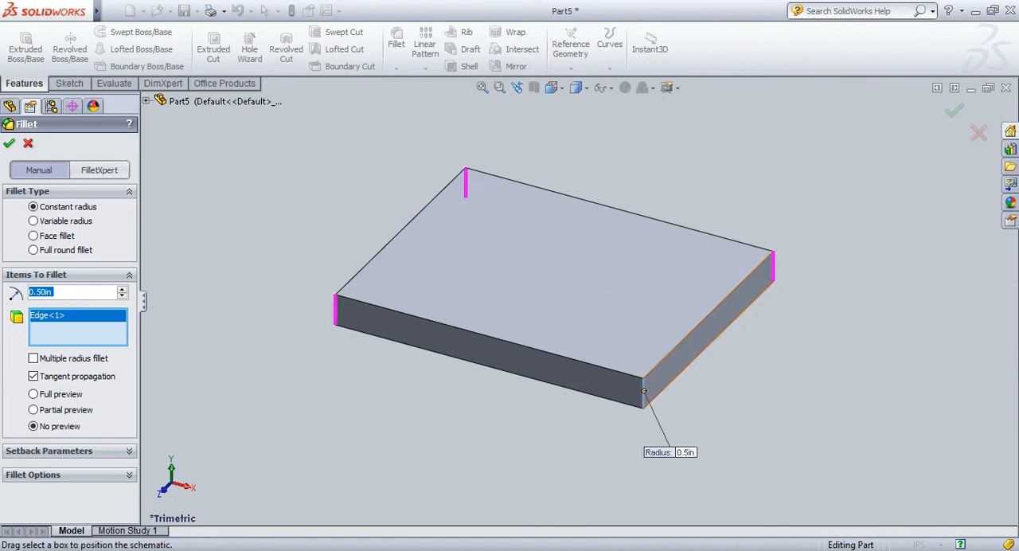
left_click(690, 350)
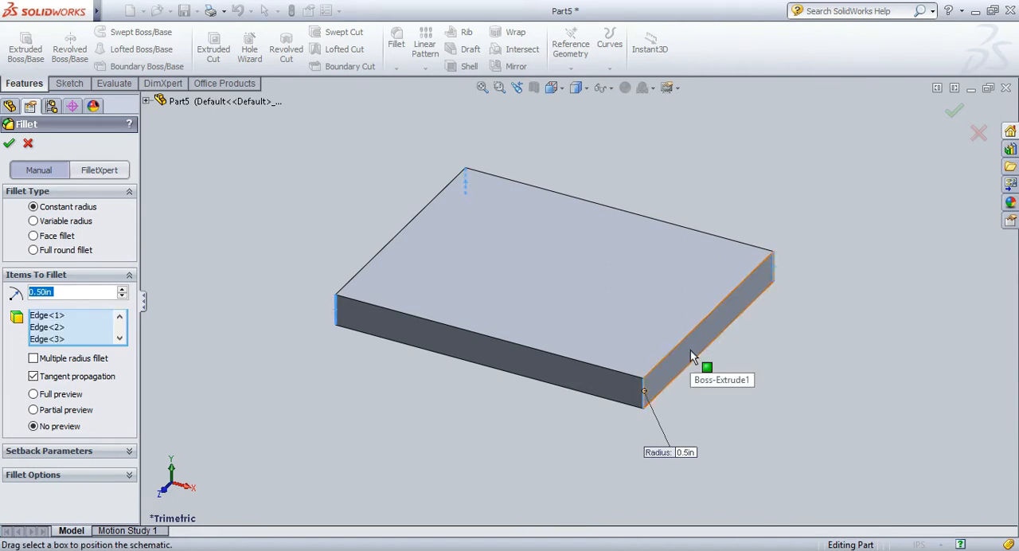
left_click(8, 141)
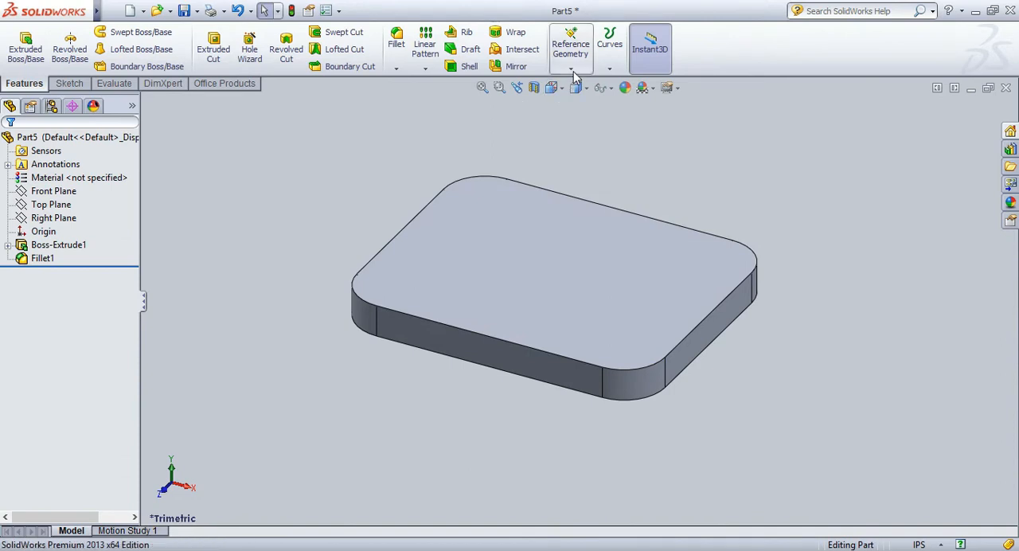
Create a reference plane offset 0 in from the plate's top face.
left_click(570, 44)
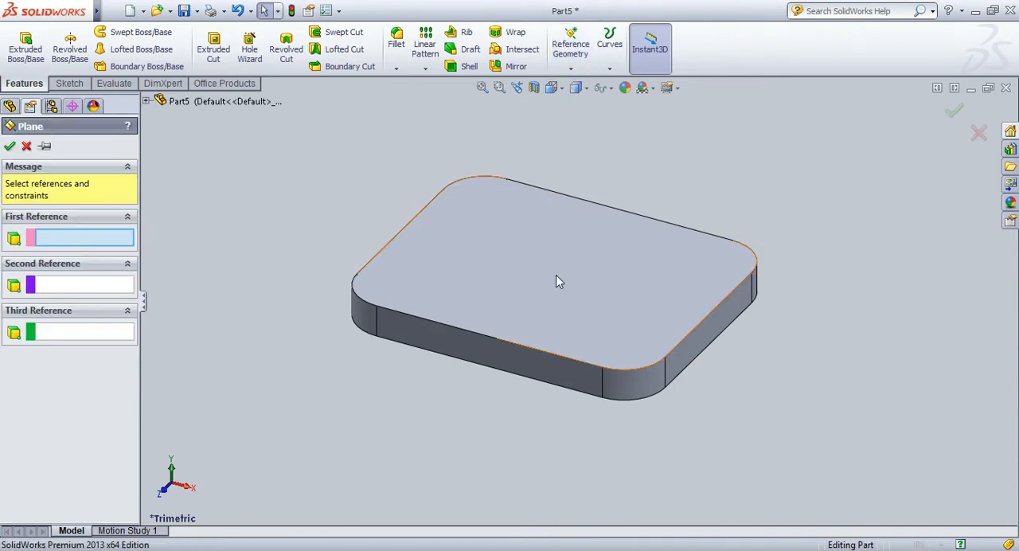
left_click(556, 279)
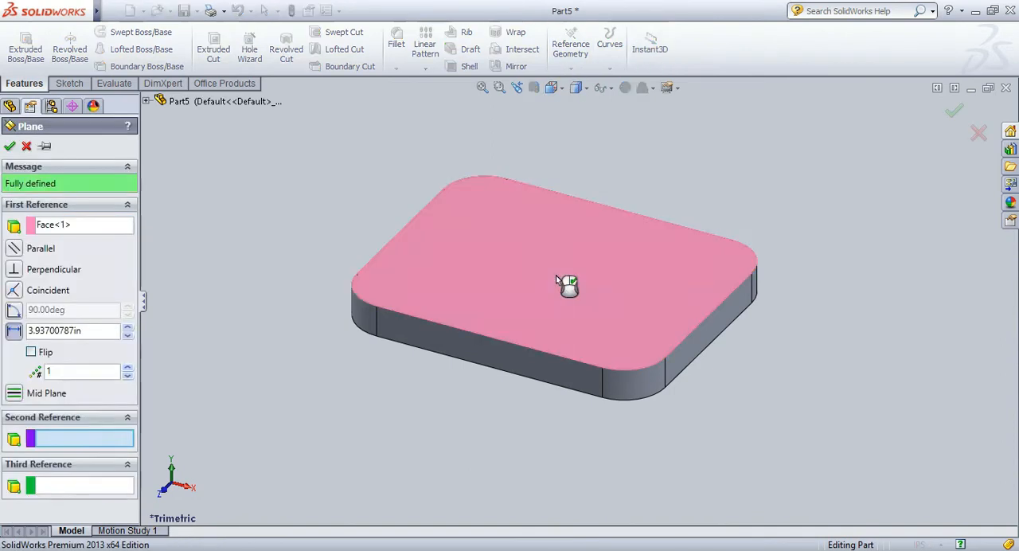
left_click(76, 333)
key("shift+Home")
type("0")
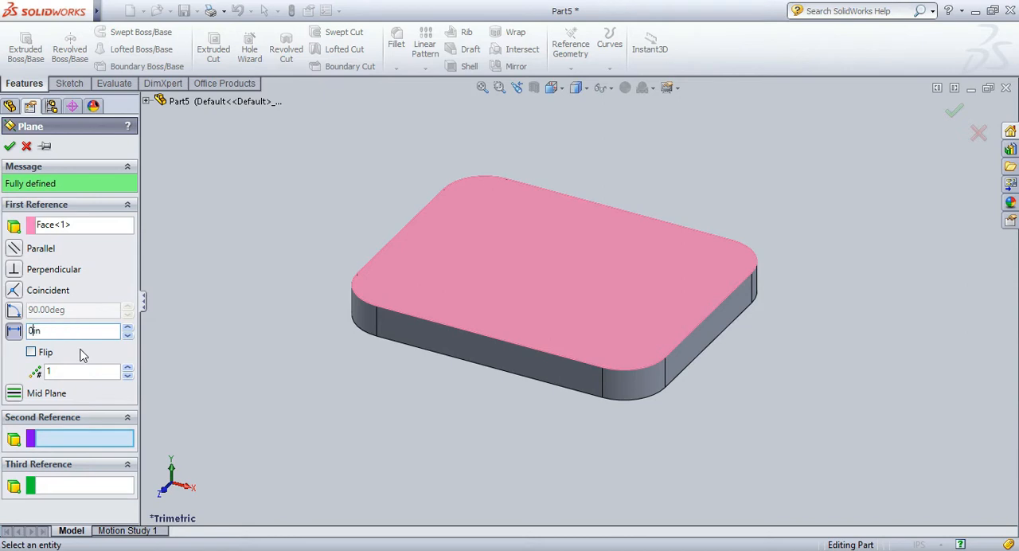
left_click(16, 148)
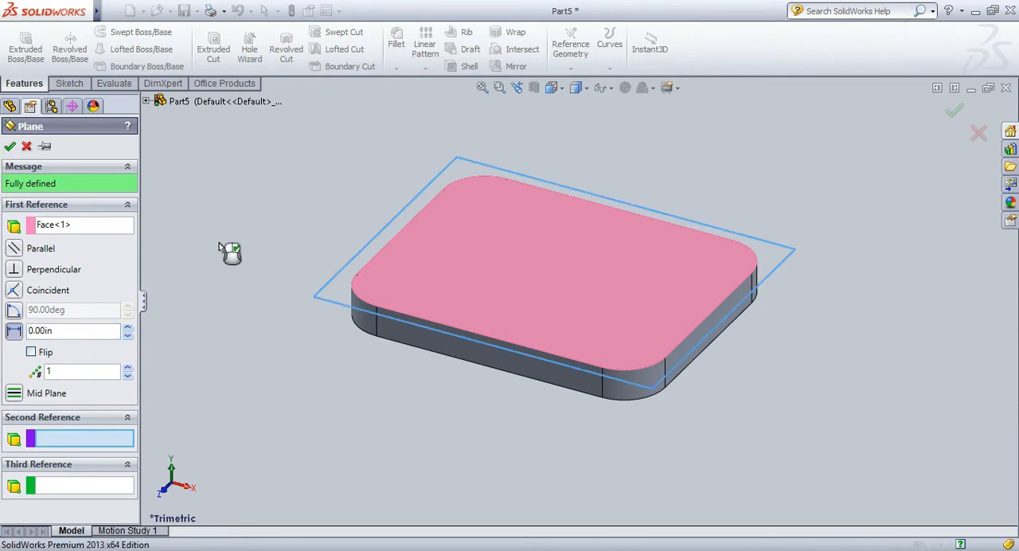
Accept the reference plane and start a new sketch on it, viewed normal to the plate's top face.
left_click(69, 83)
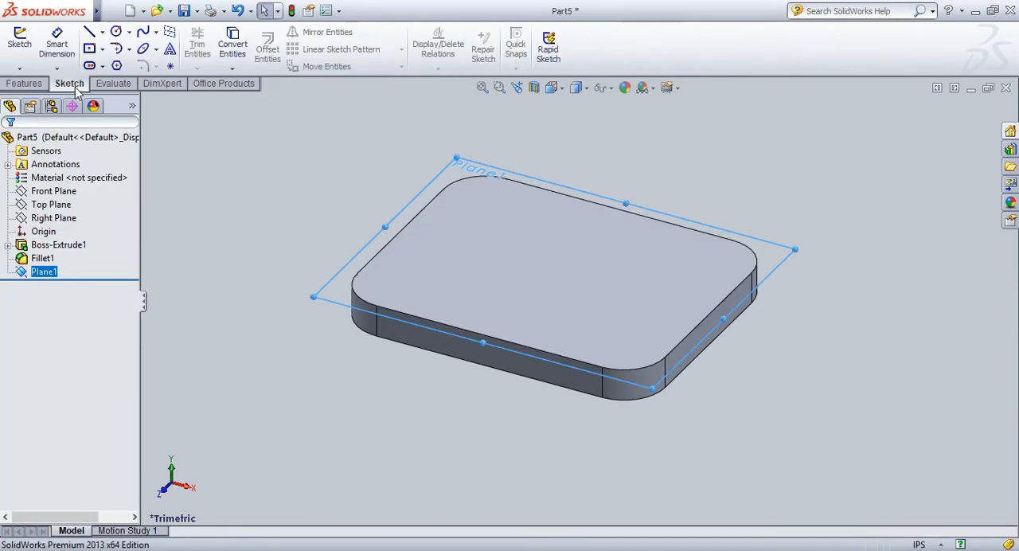
left_click(19, 48)
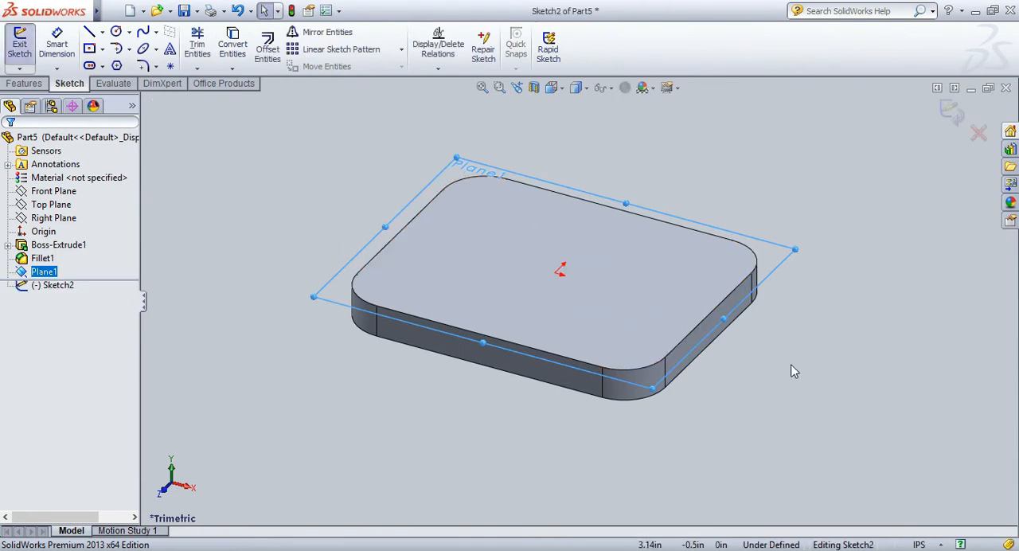
key("space")
left_click(797, 404)
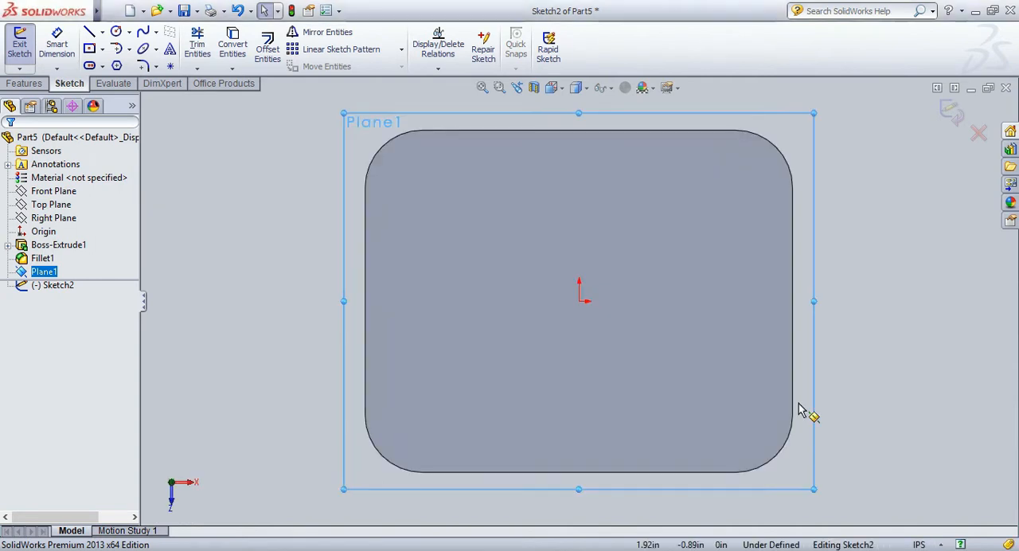
Sketch four circles centred on the plate's four corner arcs, with radii of about 0.22 to 0.37 in.
left_click(116, 31)
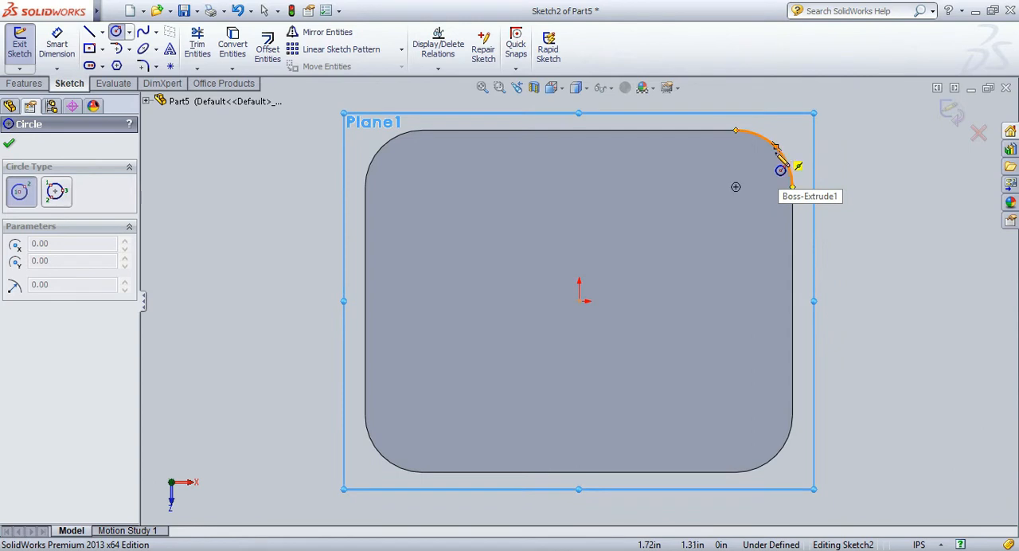
left_click(735, 187)
left_click(758, 165)
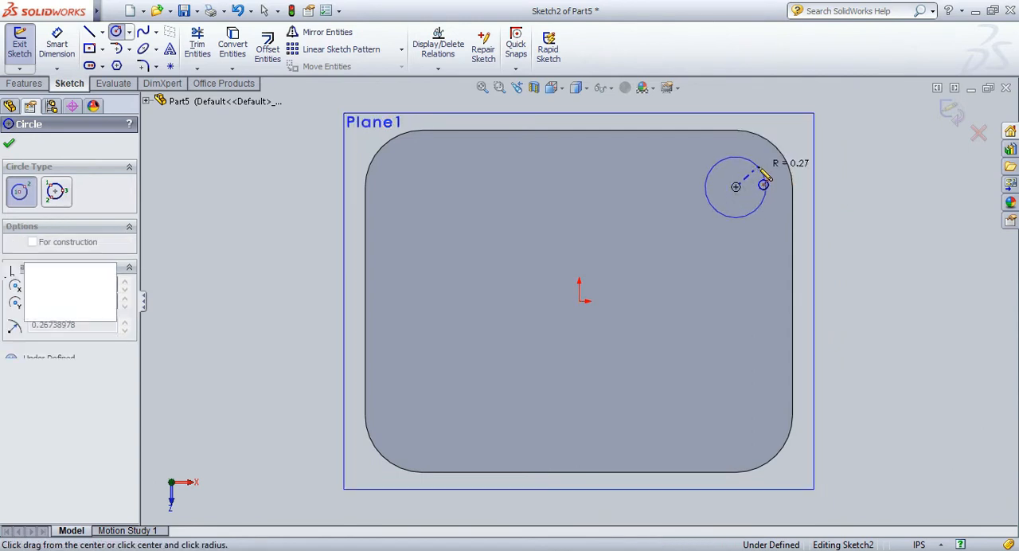
left_click(422, 187)
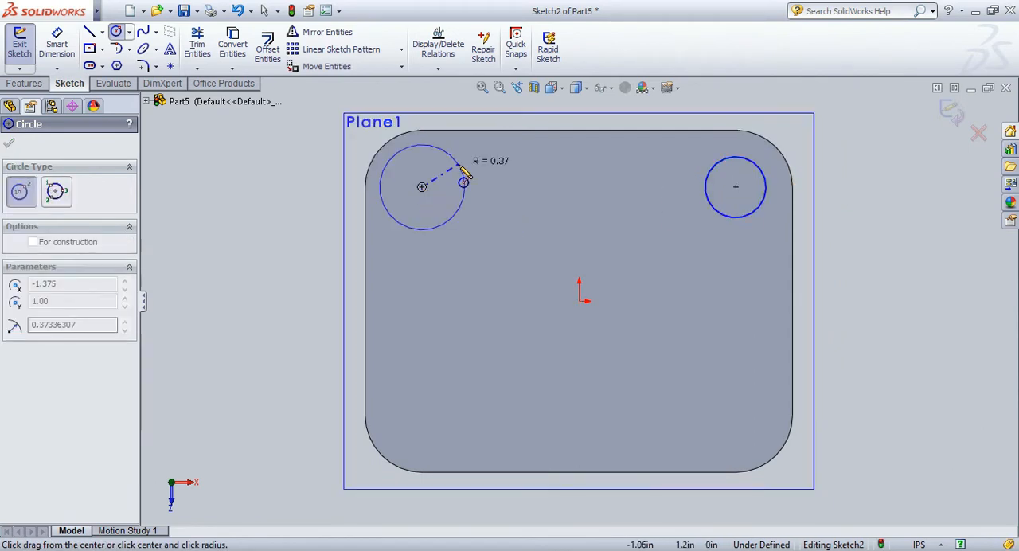
left_click(464, 183)
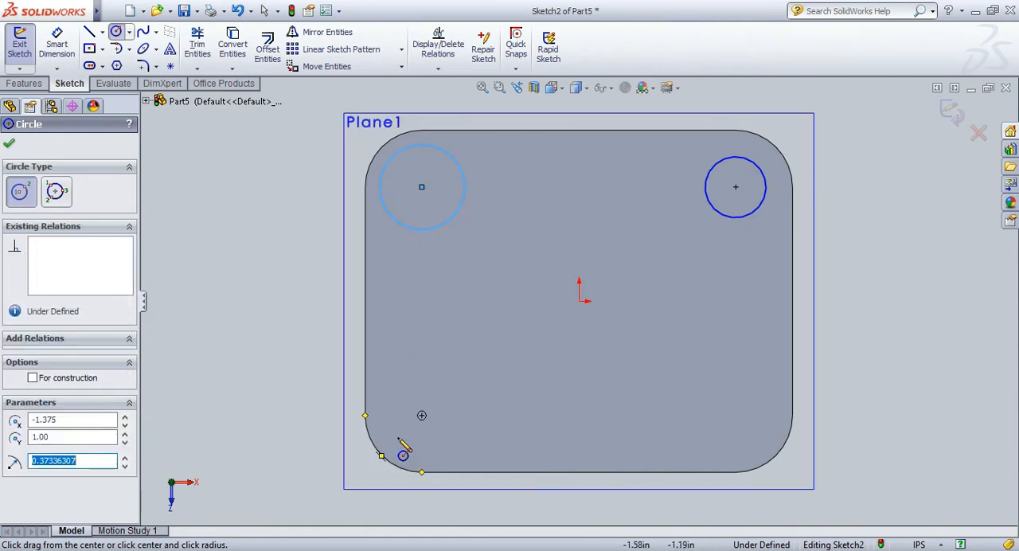
left_click(422, 414)
left_click(435, 395)
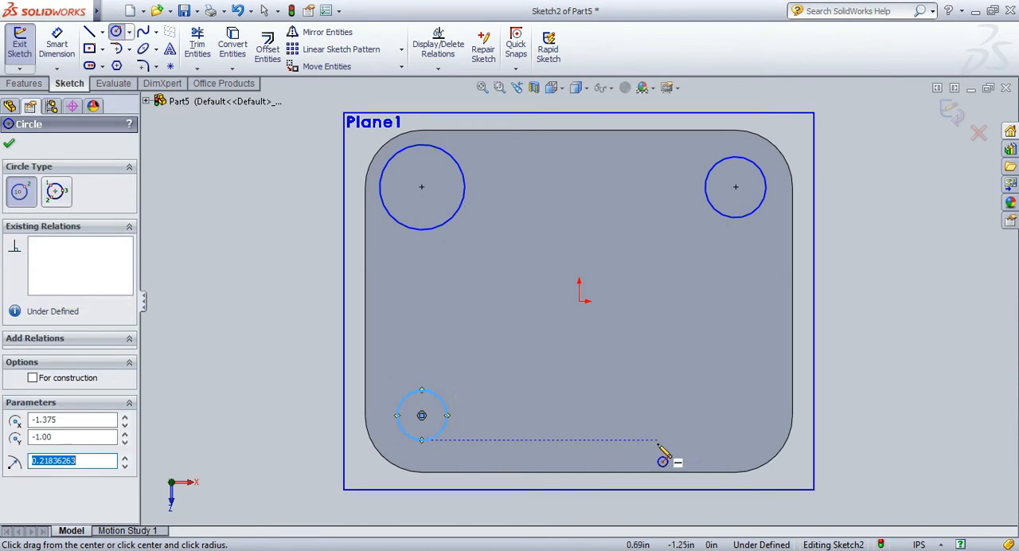
left_click(735, 415)
left_click(722, 388)
key("Escape")
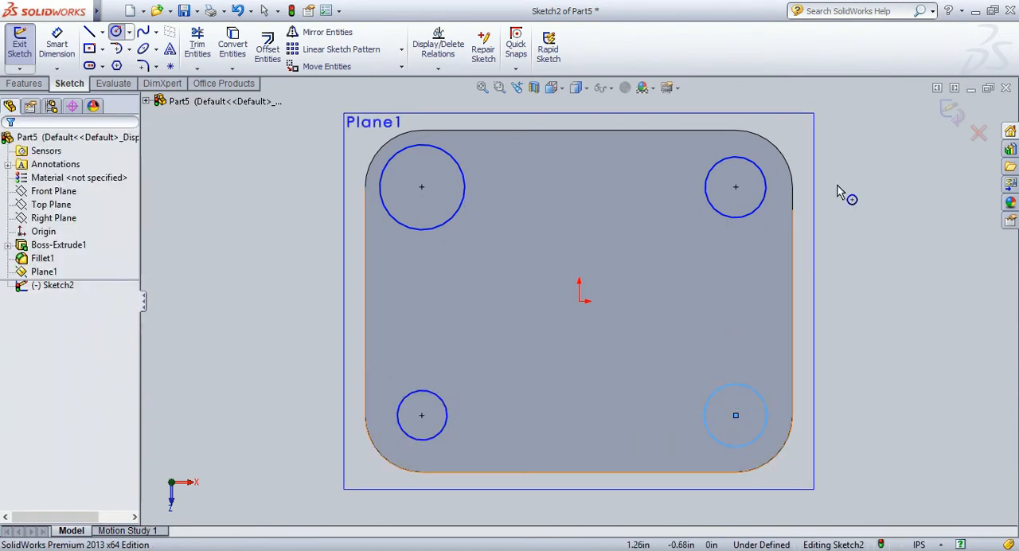
Apply an Equal relation to all four corner circles.
left_click_drag(884, 117, 267, 466)
left_click(22, 420)
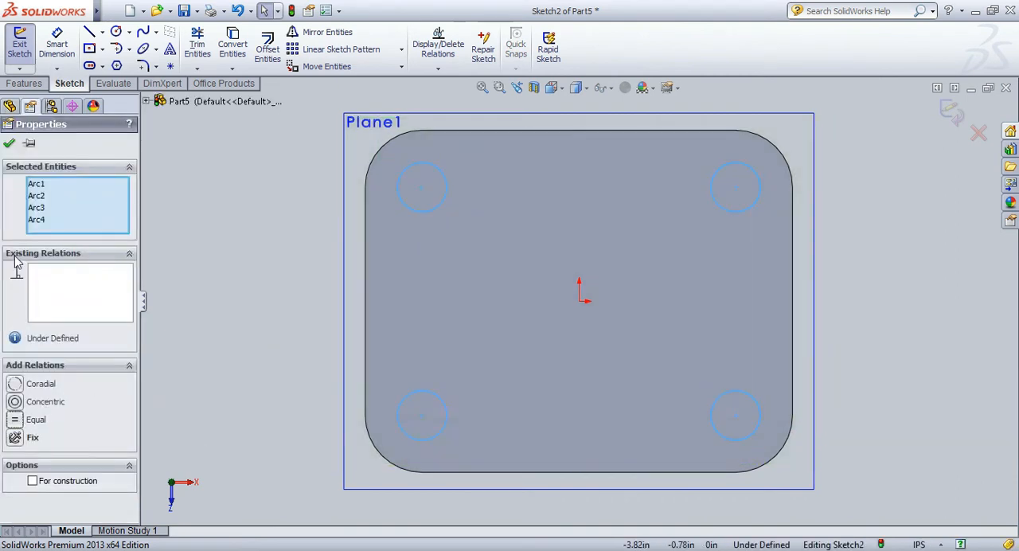
left_click(9, 144)
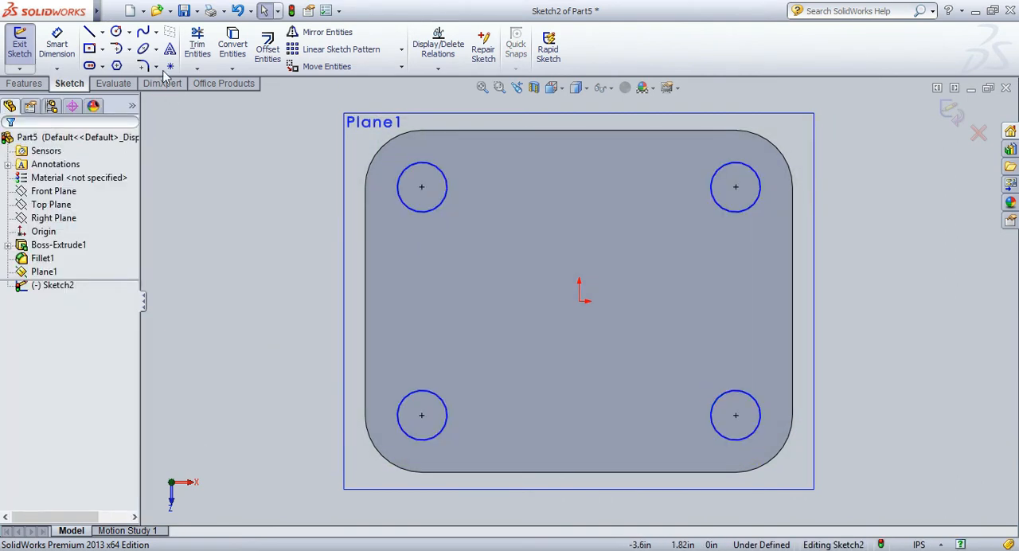
Dimension one of the equal corner circles to a diameter of 0.38 in.
left_click(65, 43)
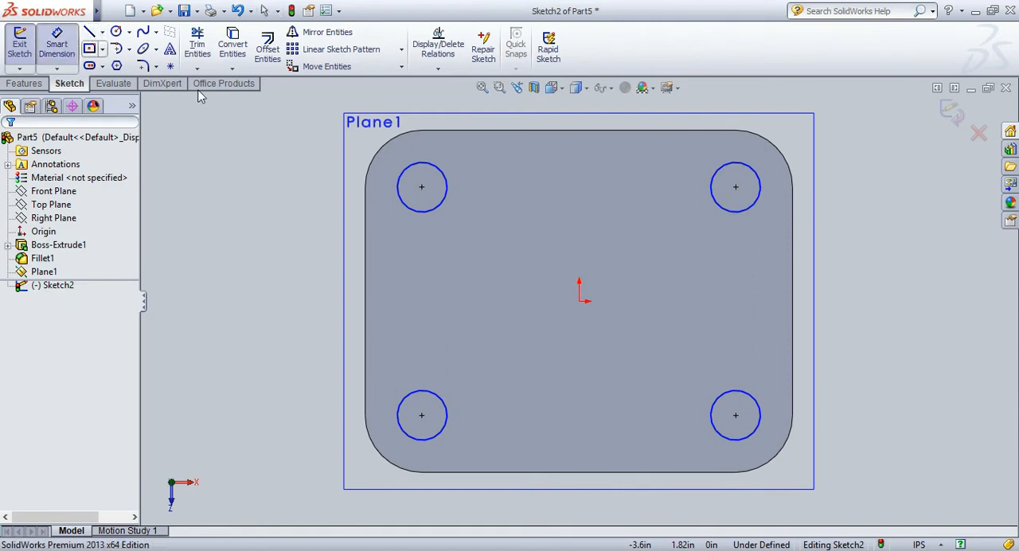
left_click(764, 178)
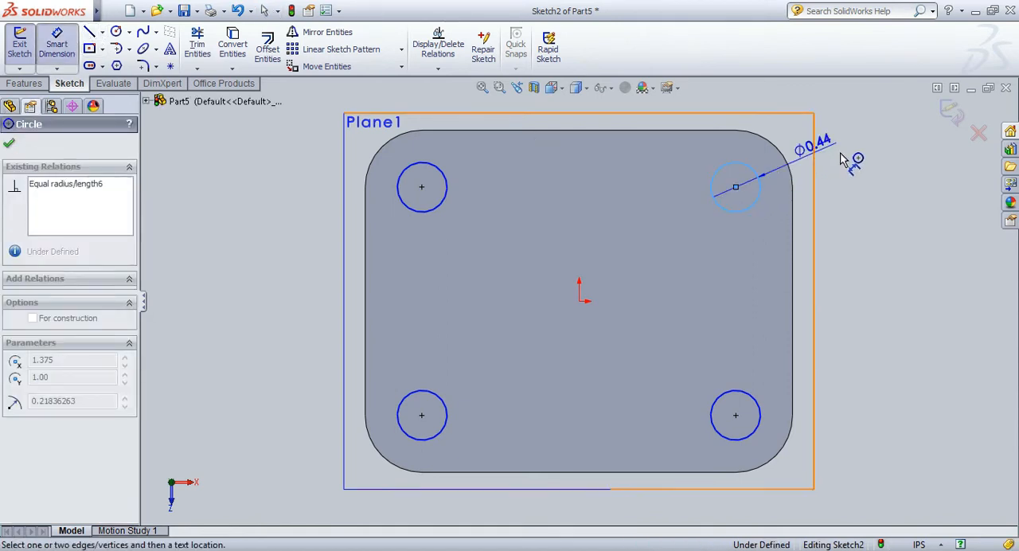
left_click(843, 159)
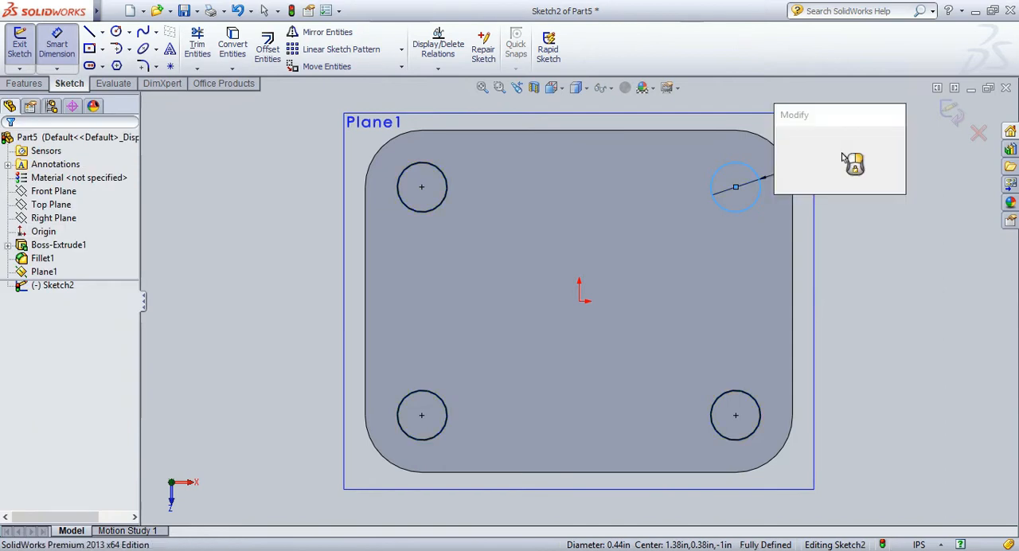
type("0.38")
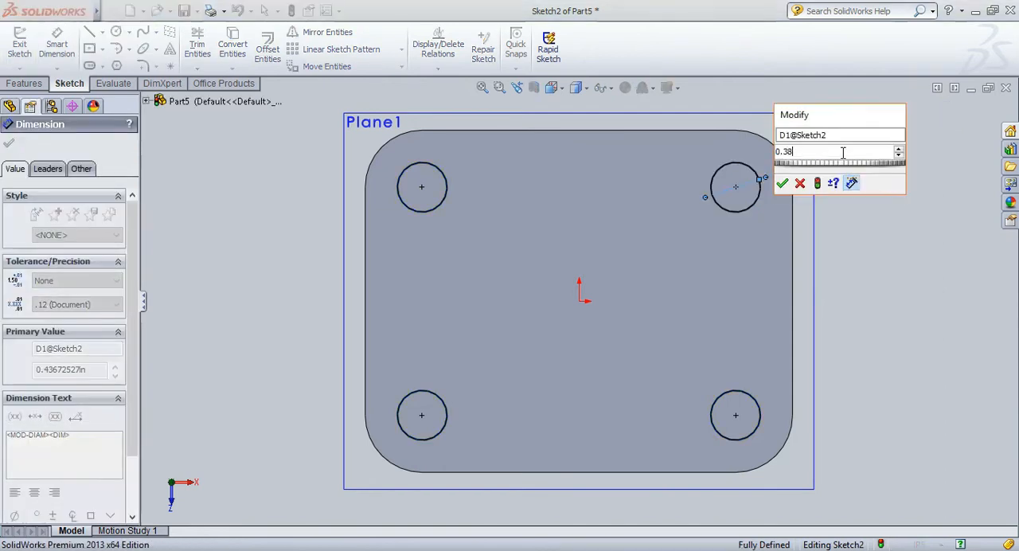
key("Return")
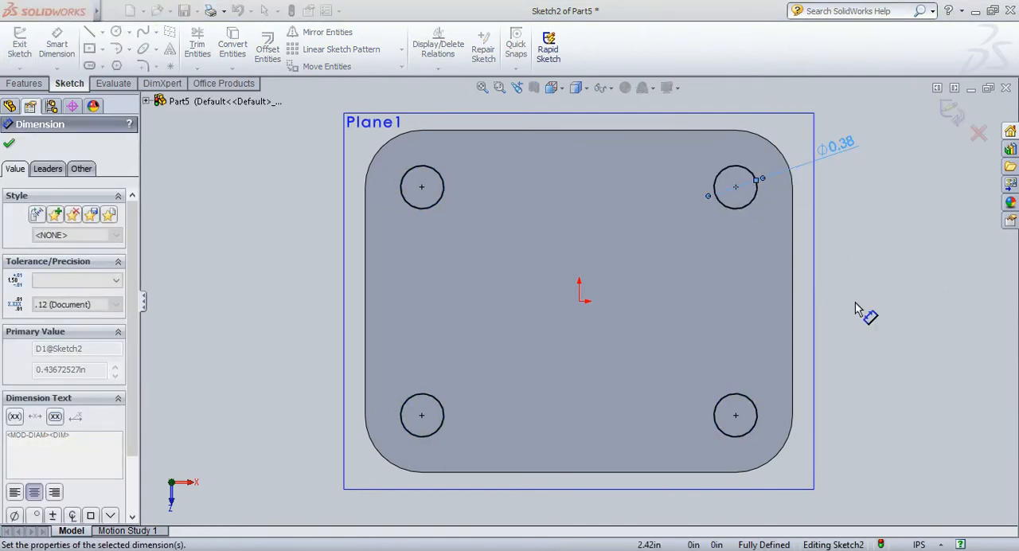
left_click(865, 299)
key("Escape")
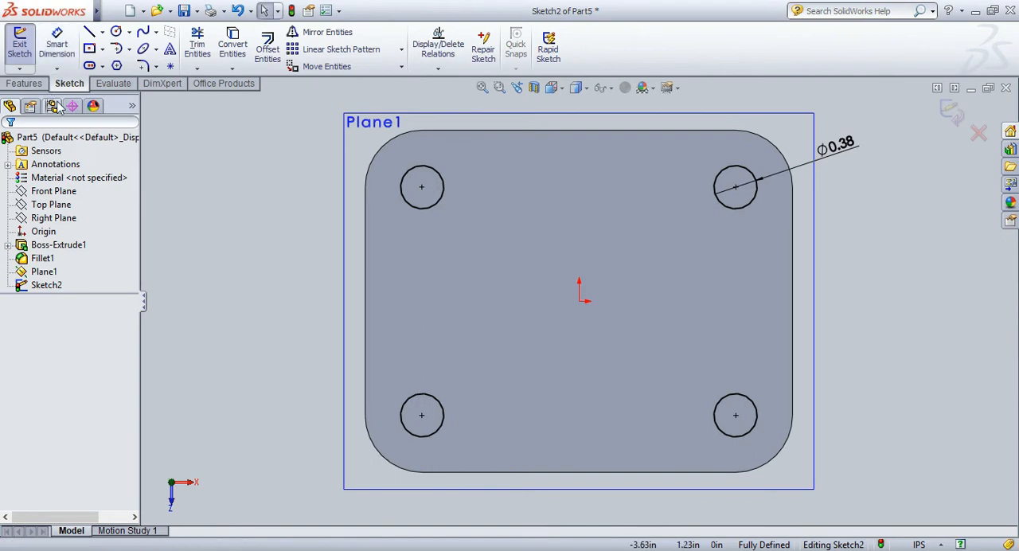
Cut the four circles through the plate with a blind Extruded Cut 0.38 in deep.
left_click(24, 84)
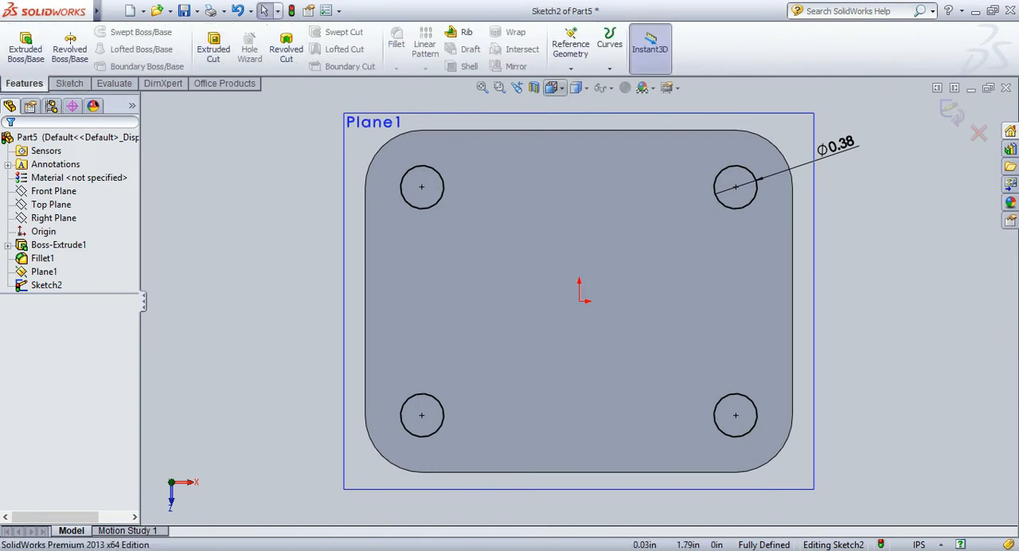
key("ctrl+7")
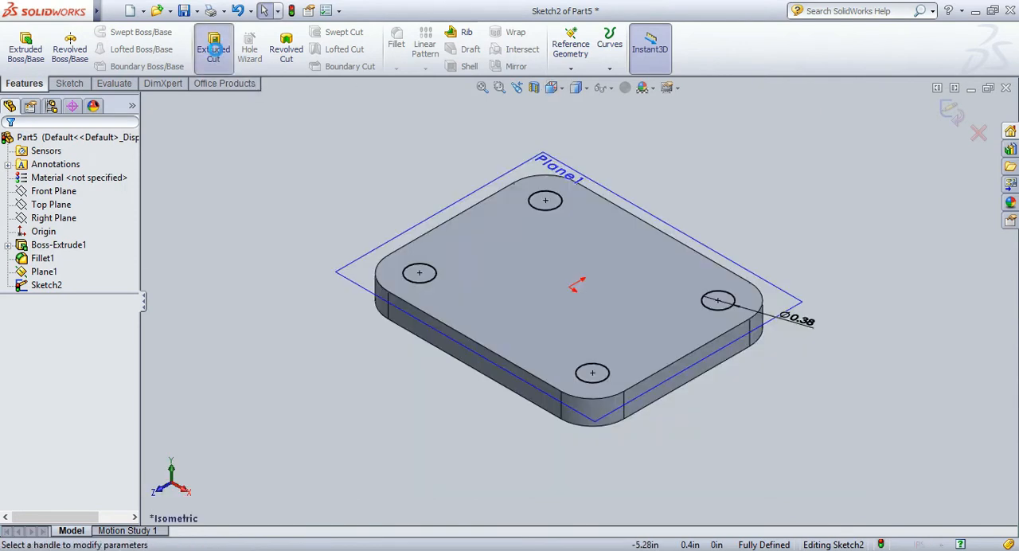
left_click(213, 49)
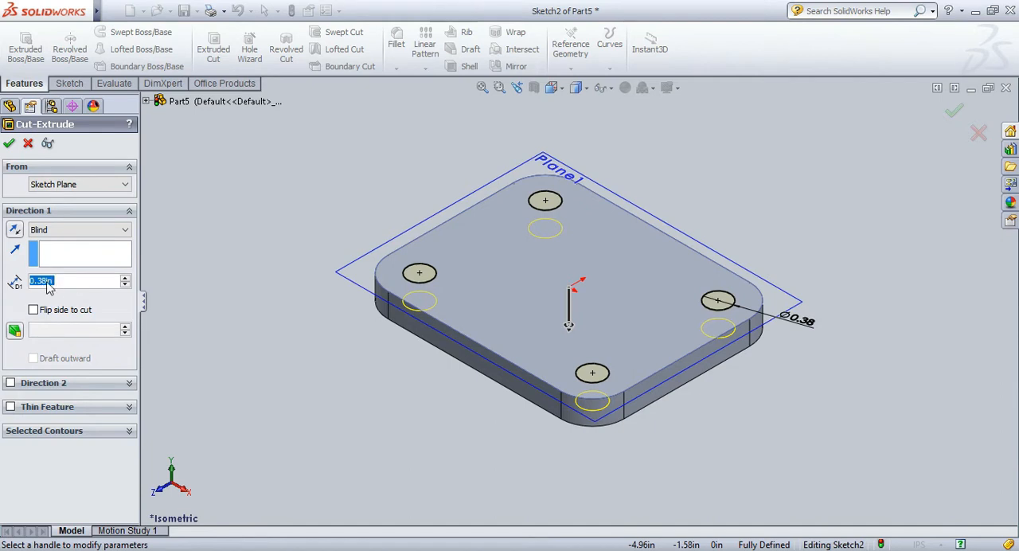
left_click(9, 144)
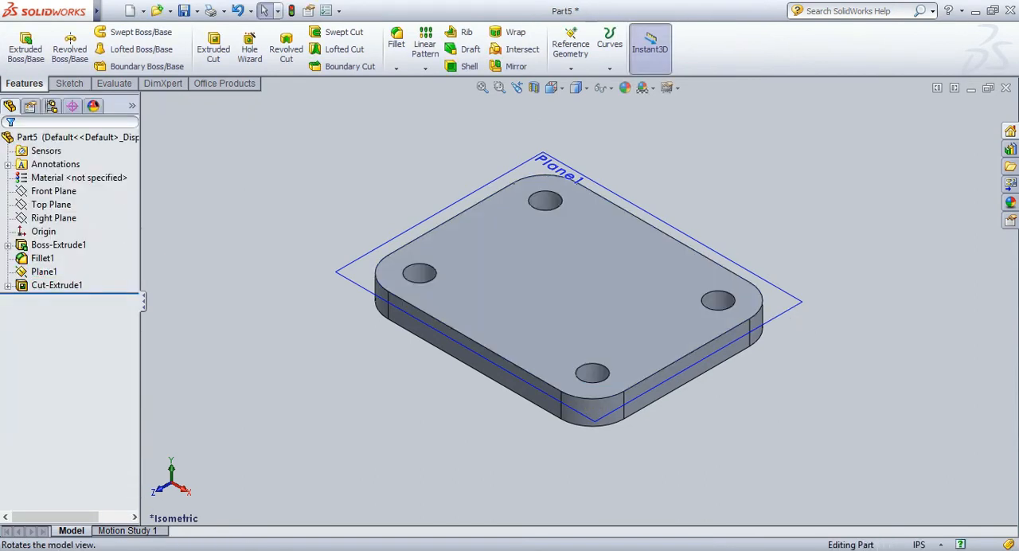
Hide the reference plane on the plate's top face.
mouse_move(823, 300)
left_mouse_down()
mouse_move(826, 411)
mouse_move(831, 311)
left_mouse_up()
left_click(563, 90)
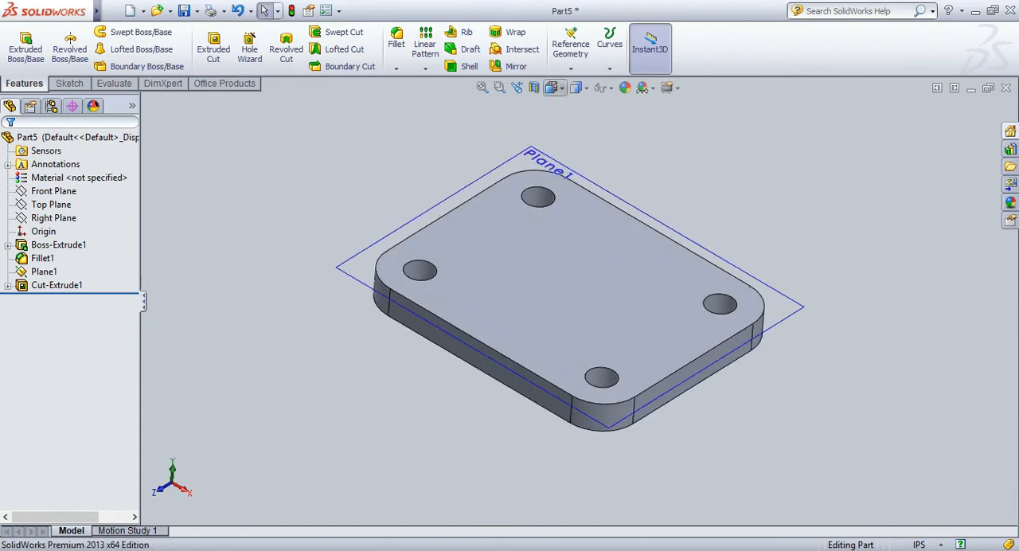
left_click(658, 138)
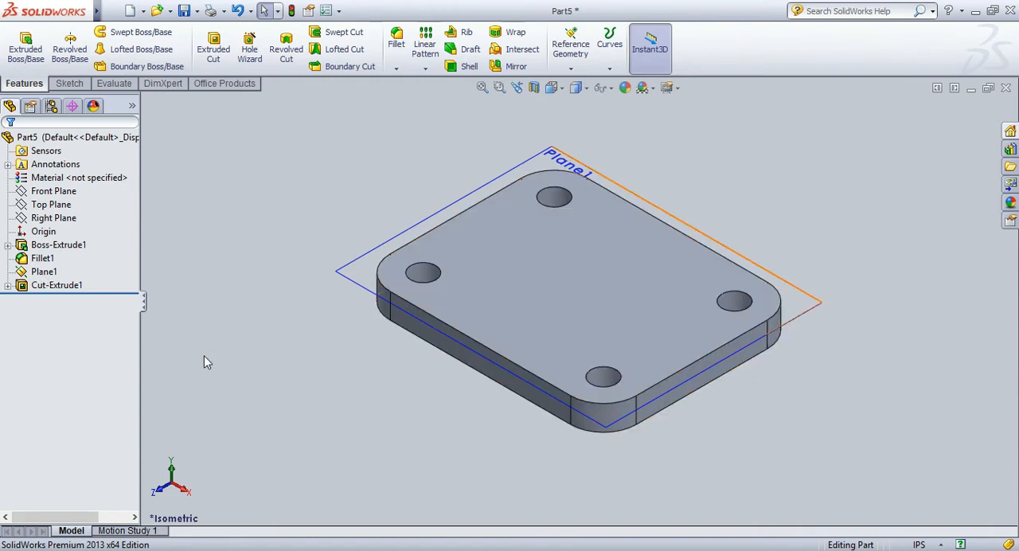
left_click(44, 272)
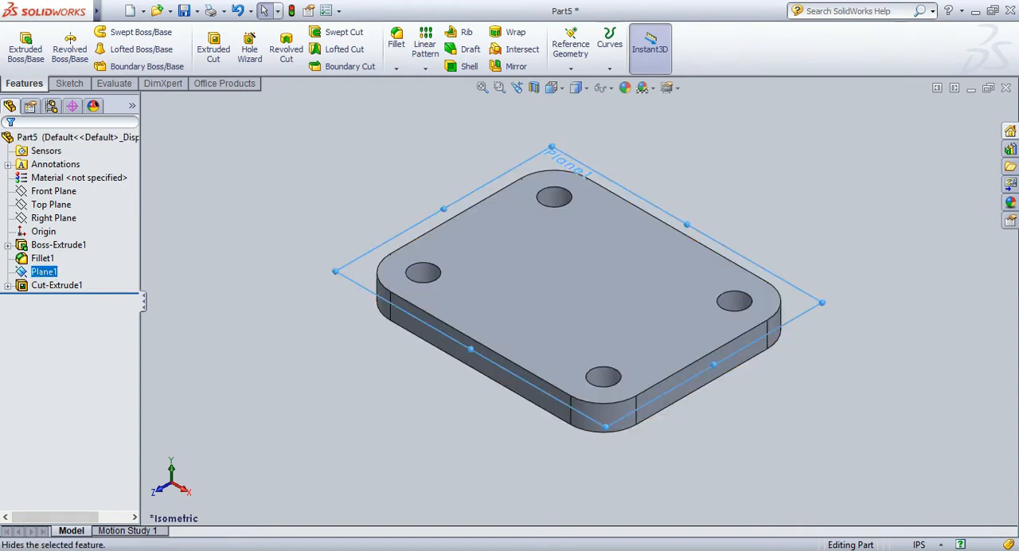
left_click(238, 362)
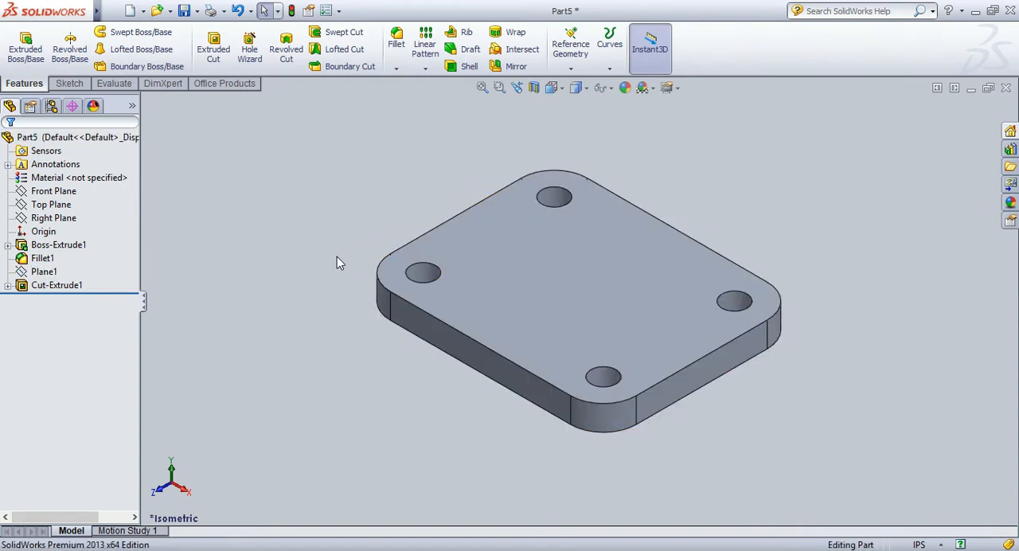
Create a reference plane offset 0 in from the plate's long front side face.
left_click(570, 48)
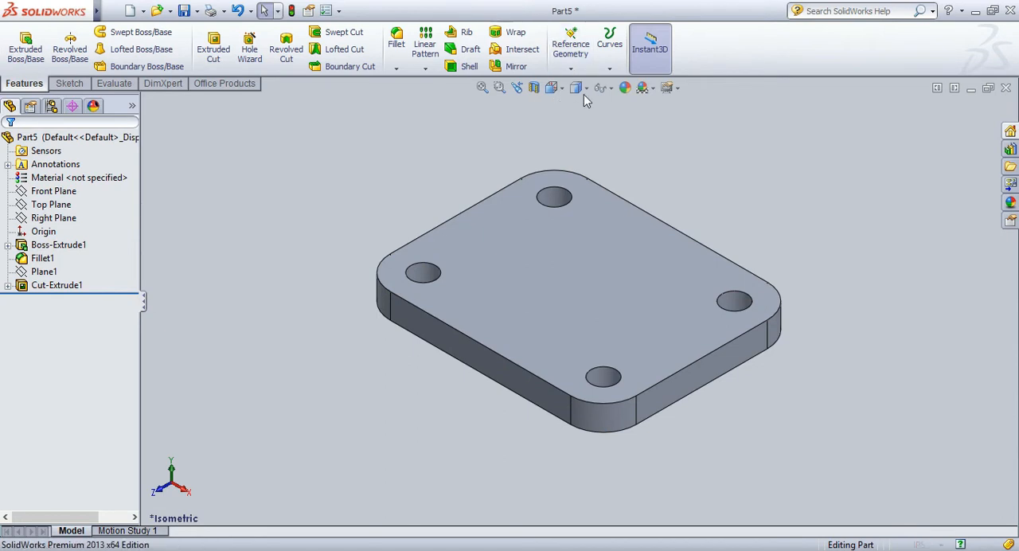
left_click(496, 375)
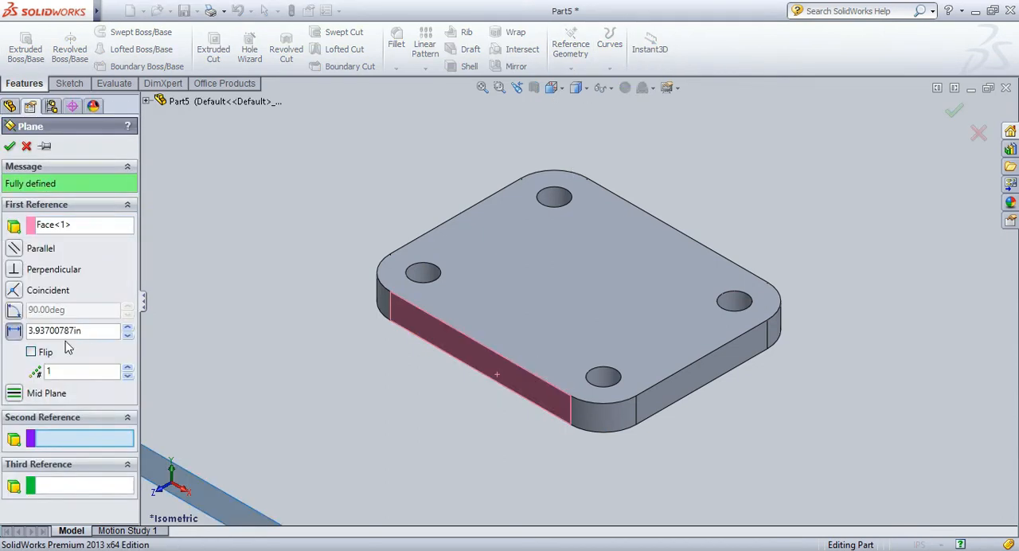
left_click_drag(74, 332, 23, 332)
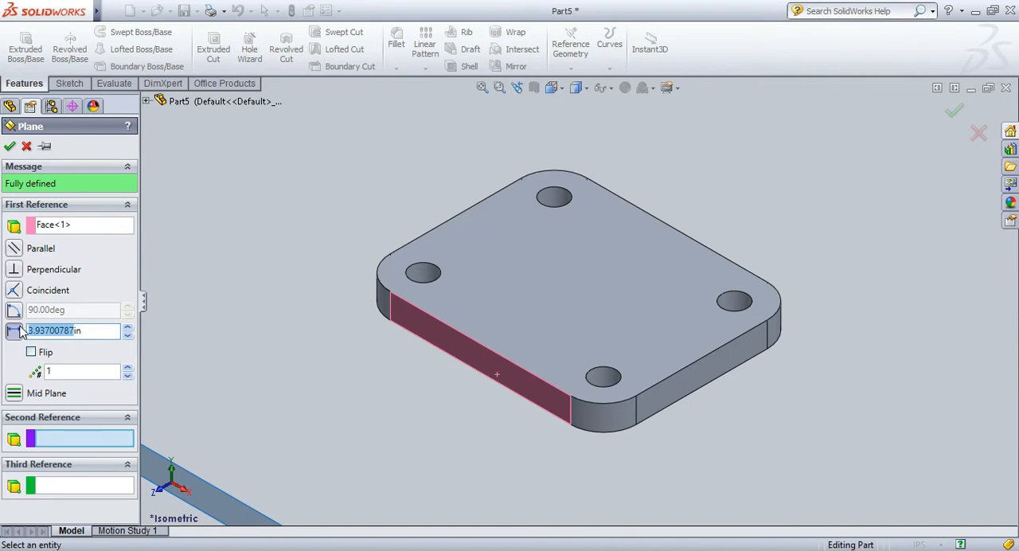
left_click(10, 146)
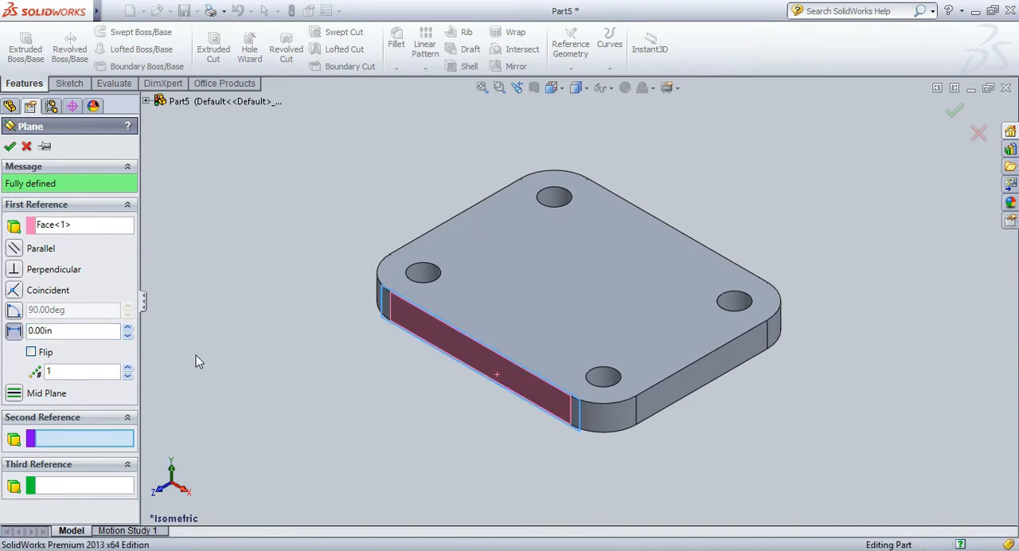
Start a new sketch on the front side reference plane, viewed normal to it.
left_click(64, 84)
left_click(38, 46)
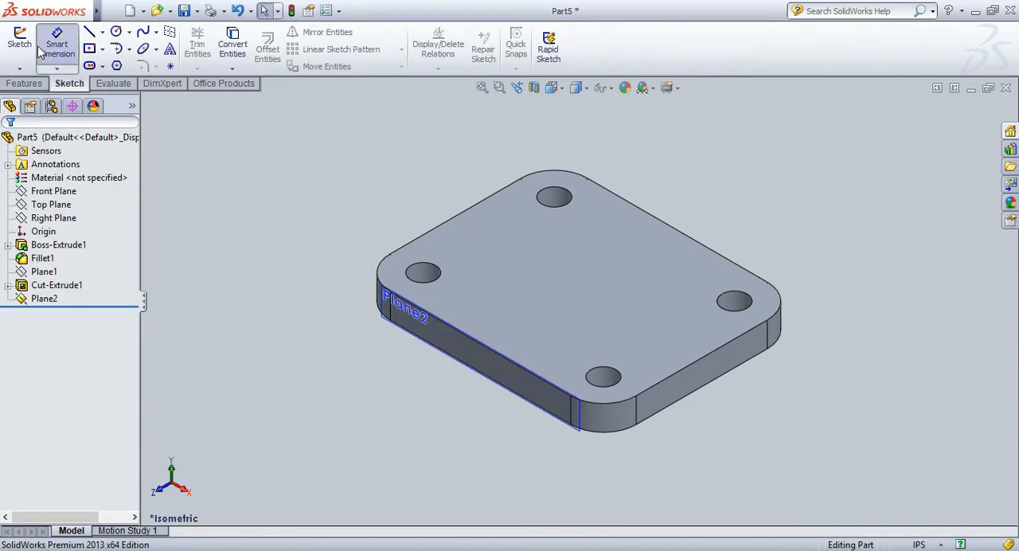
left_click(609, 284)
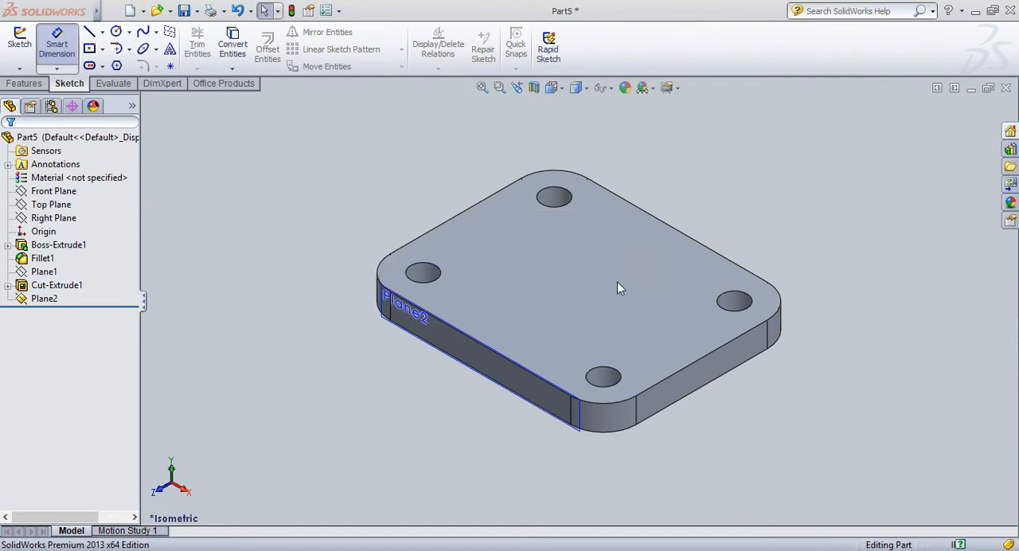
left_click(24, 46)
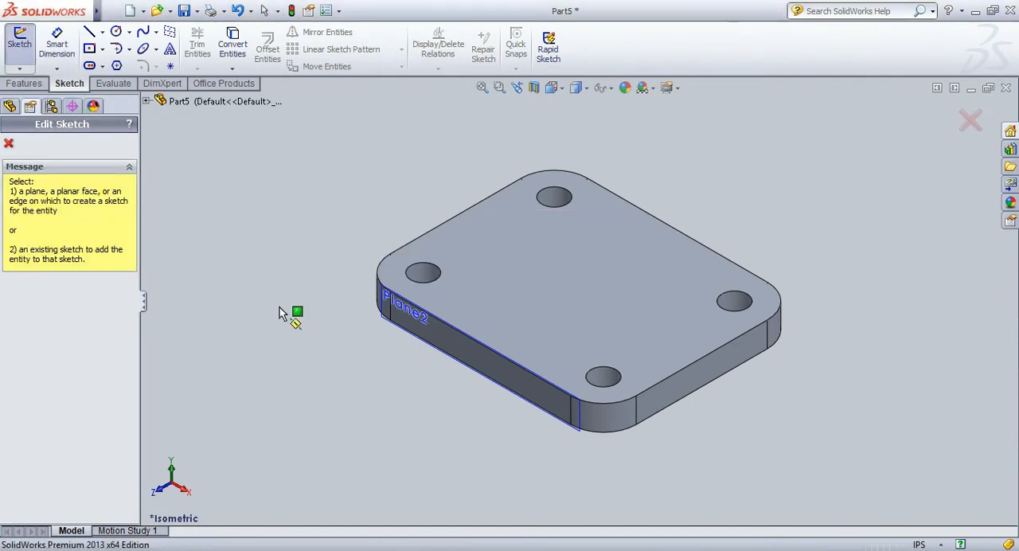
left_click(376, 319)
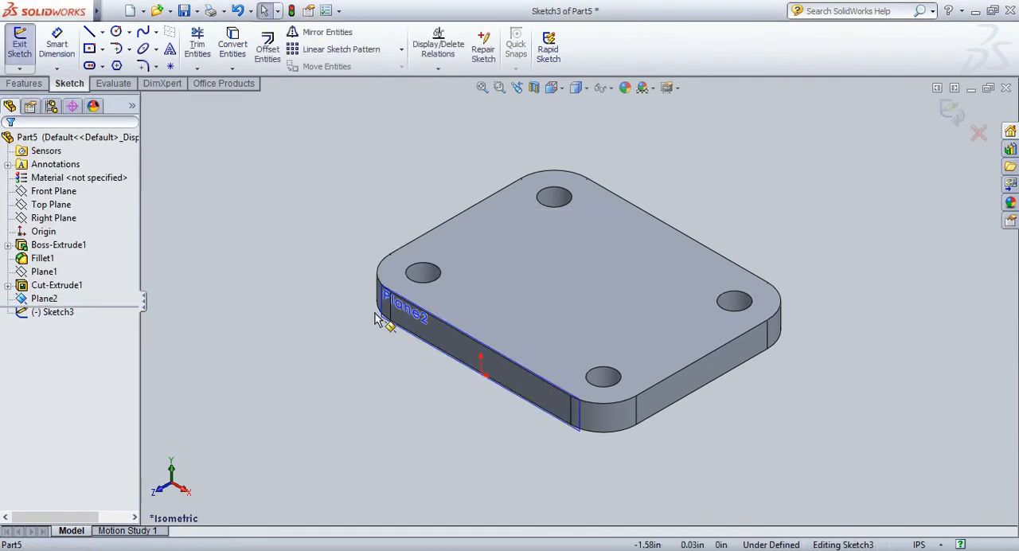
key("space")
left_click(265, 334)
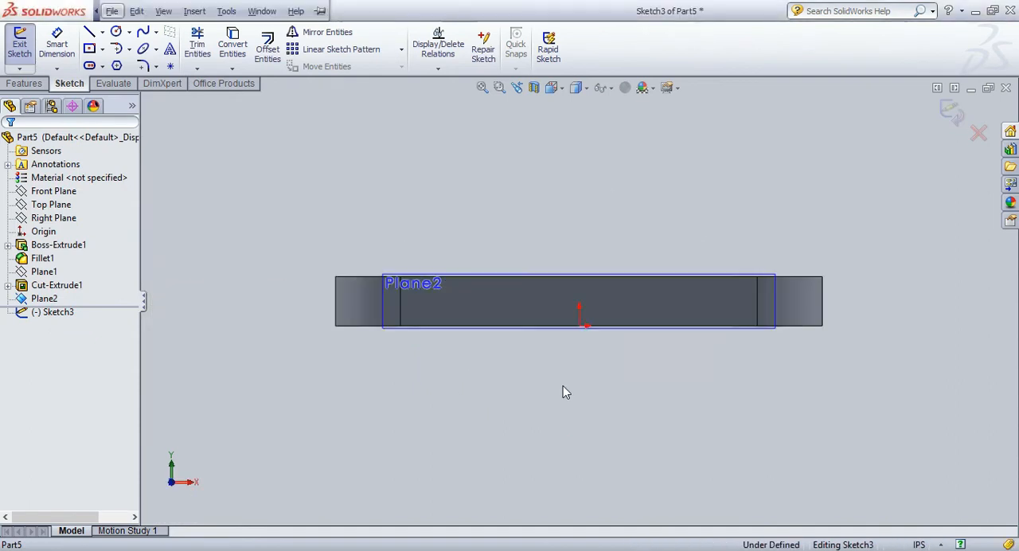
scroll(593, 351, "down", 1)
scroll(593, 342, "down", 2)
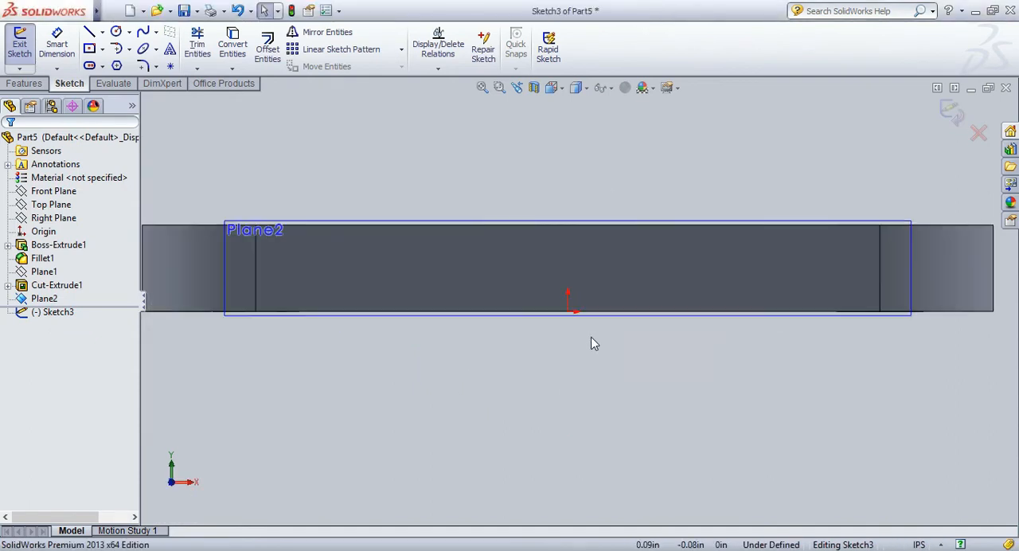
Draw a vertical centerline about 0.12 in long downward from the origin.
scroll(589, 341, "up", 1)
left_click(102, 32)
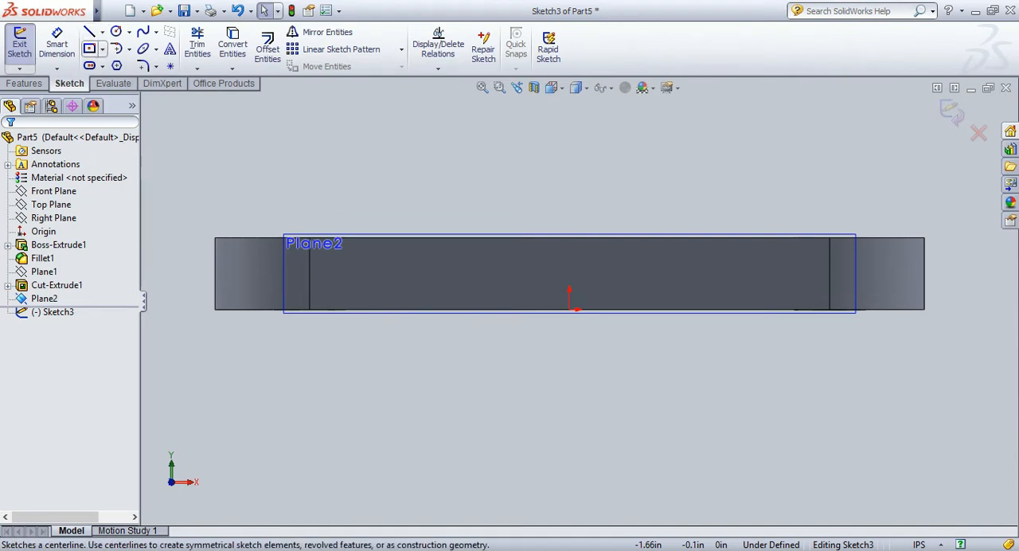
left_click(99, 50)
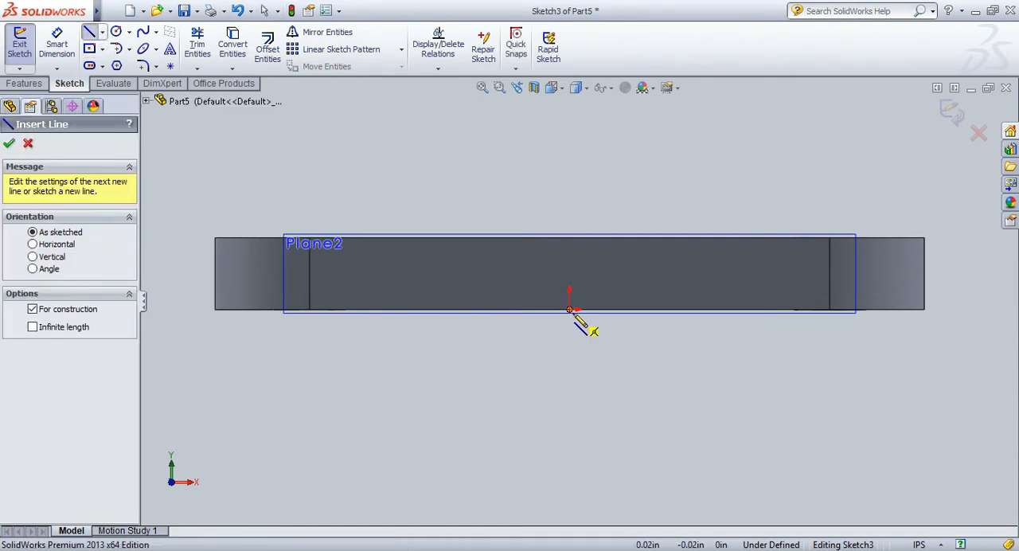
left_click(569, 309)
left_click(570, 332)
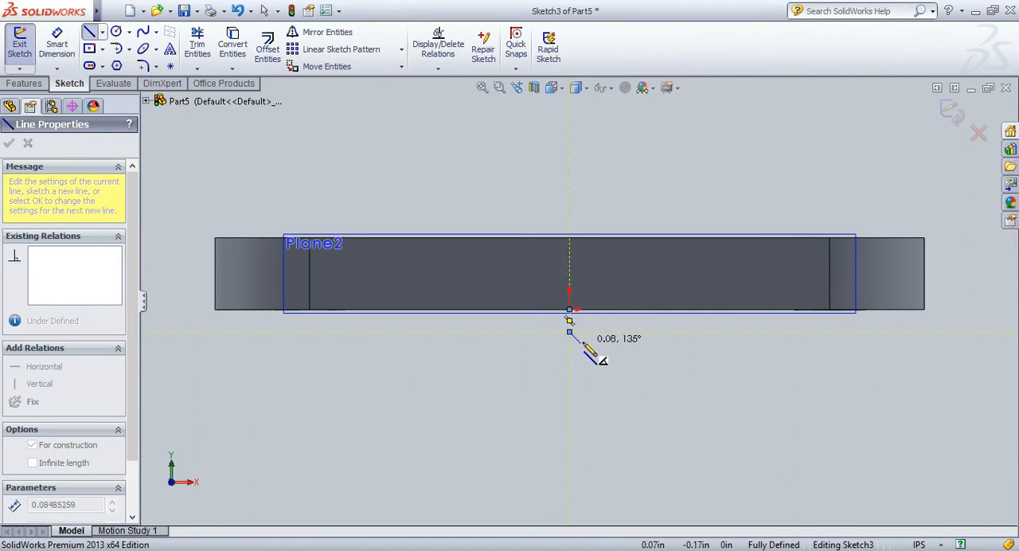
key("Escape")
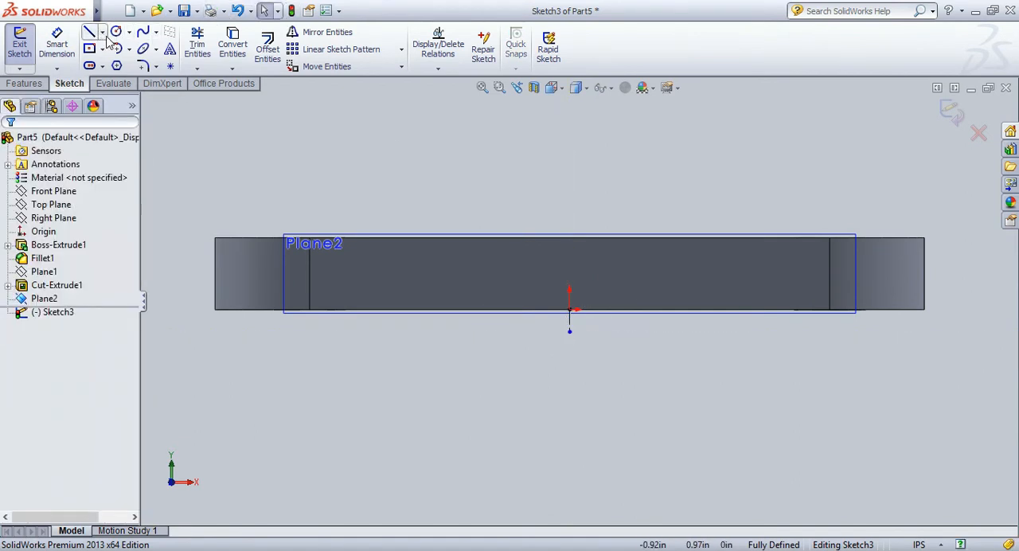
Draw a horizontal centerline about 1.15 in long from the origin along the plate's bottom edge toward positive X.
left_click(103, 32)
left_click(115, 63)
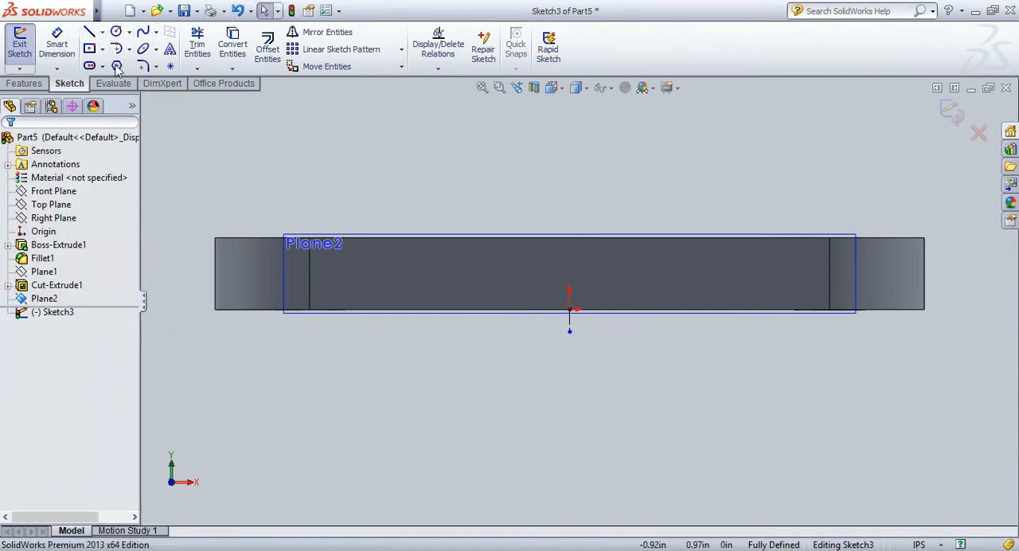
left_click(570, 309)
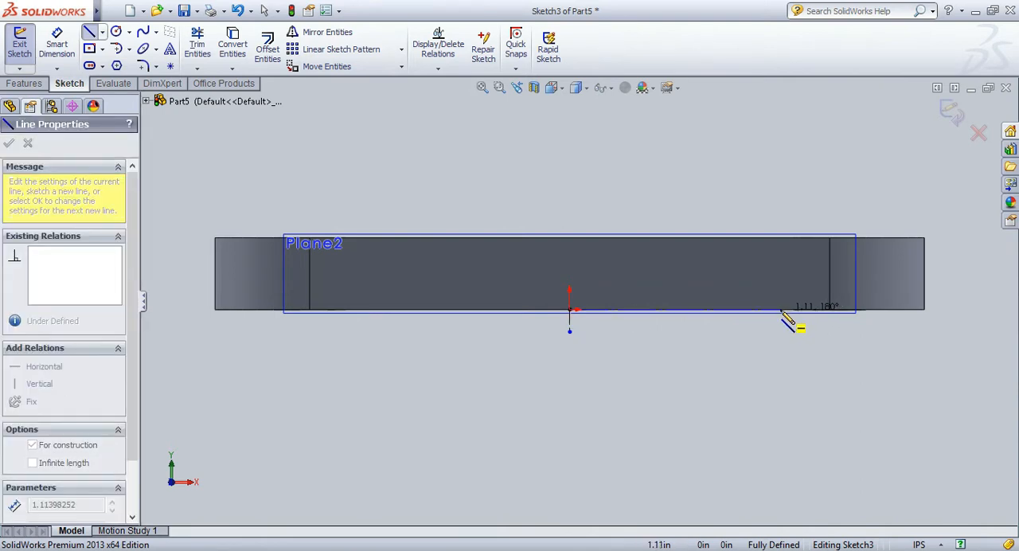
left_click(787, 310)
key("Escape")
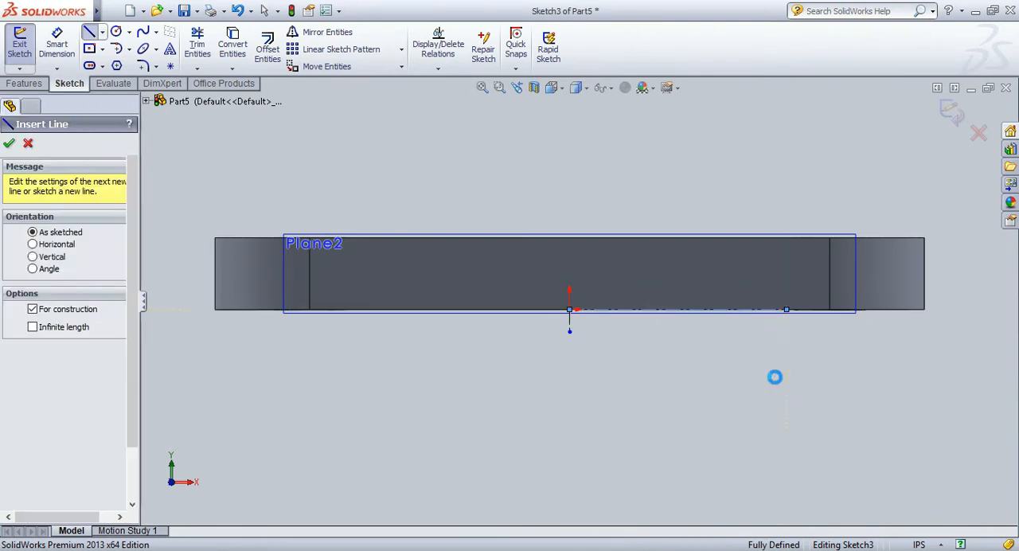
key("Escape")
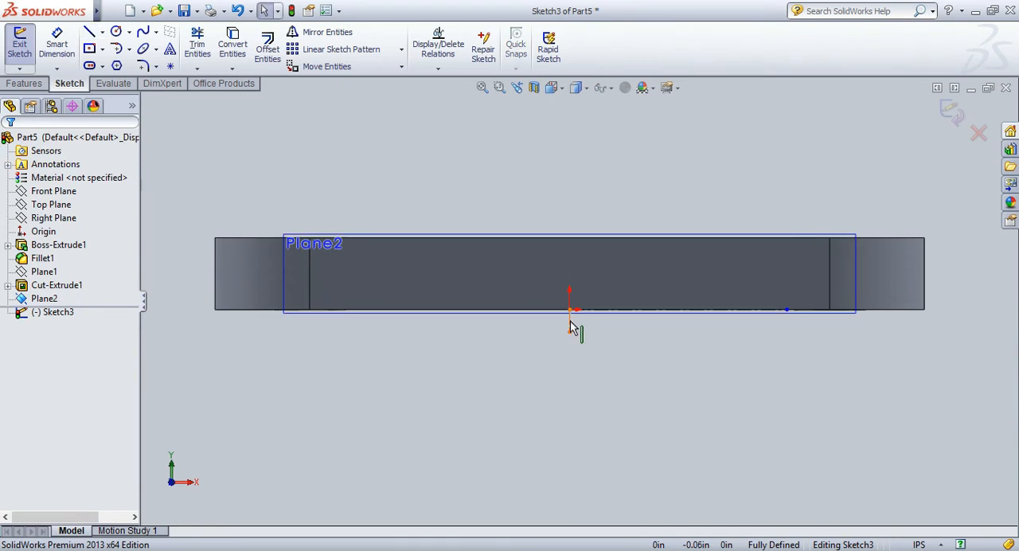
Set the vertical centerline's length to 0.06 in and the horizontal centerline's length to 1.13 in.
left_click(570, 325)
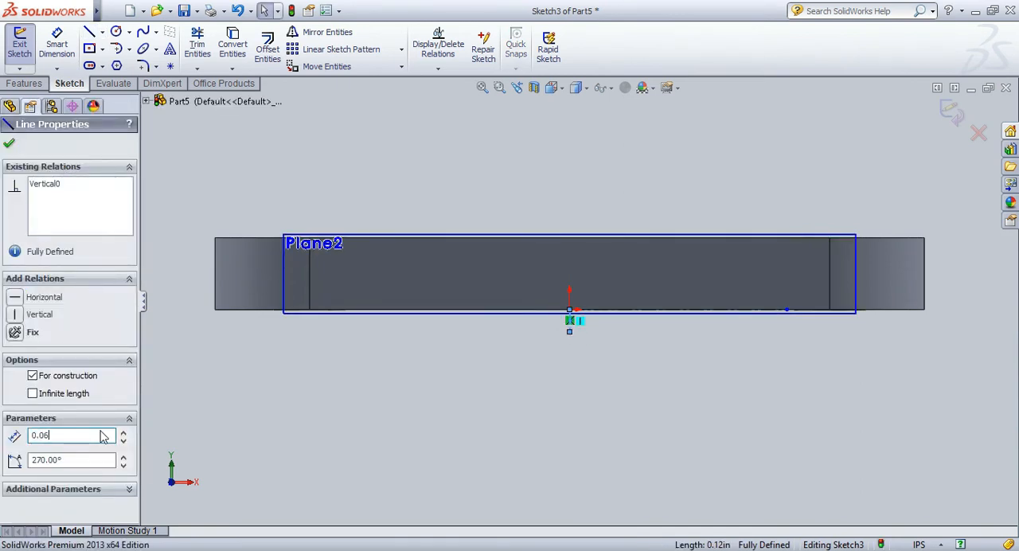
key("Return")
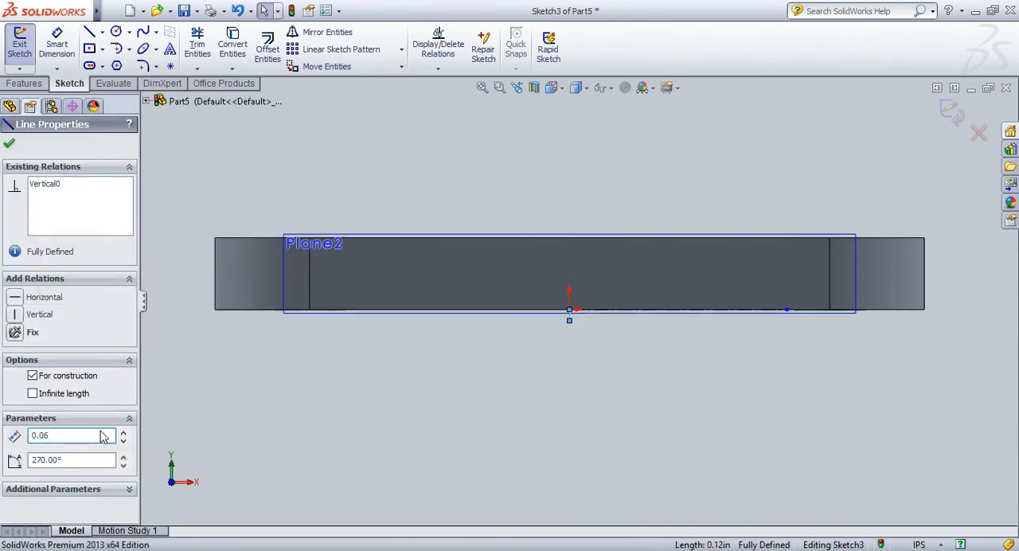
left_click(651, 312)
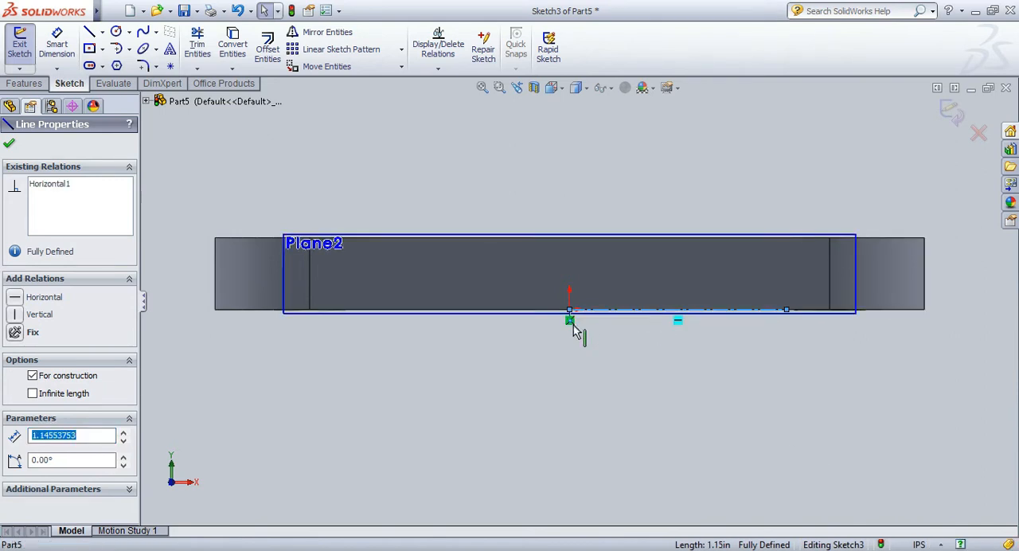
type("1.13")
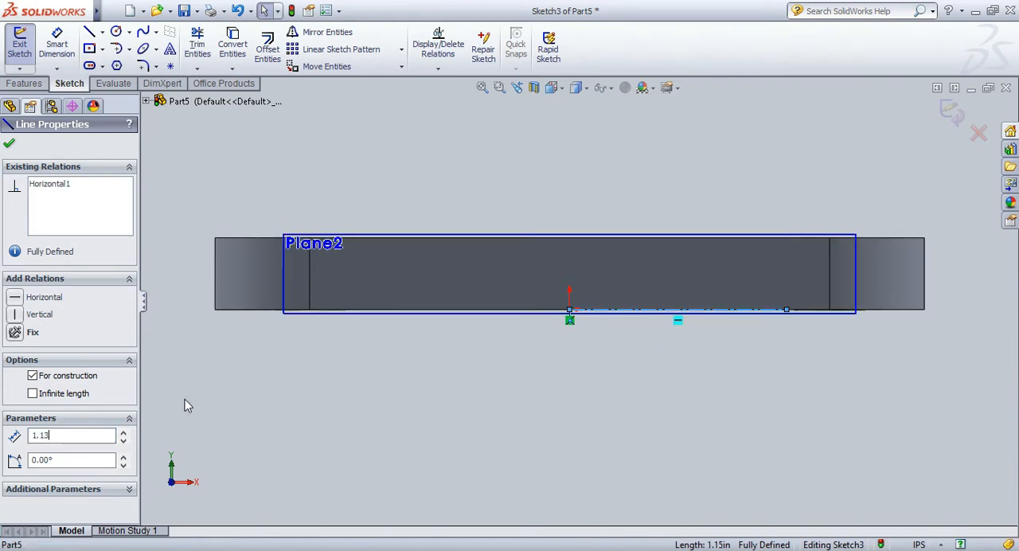
key("Return")
key("Escape")
Mirror the horizontal centerline about the short vertical centerline, keeping the original.
scroll(641, 364, "down", 1)
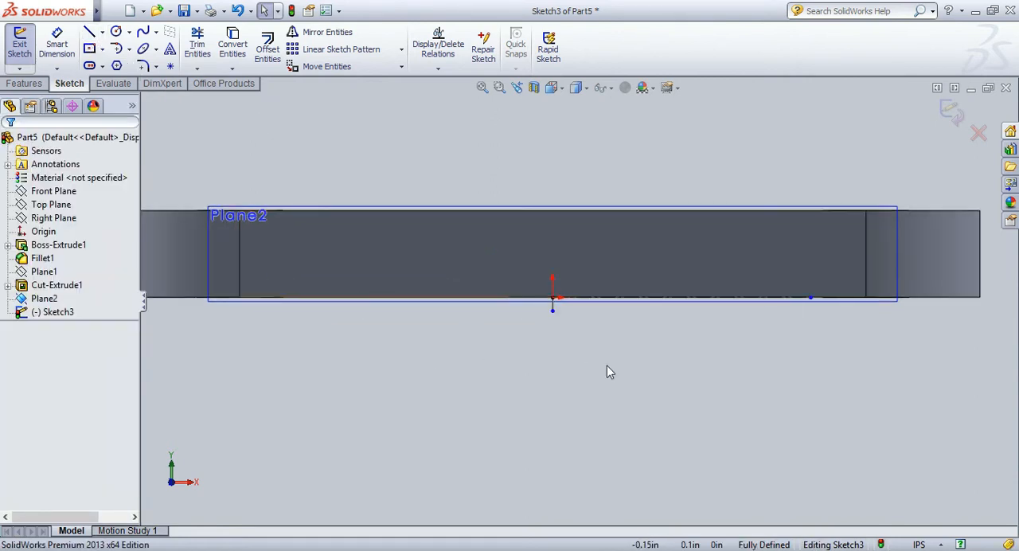
left_click(629, 298)
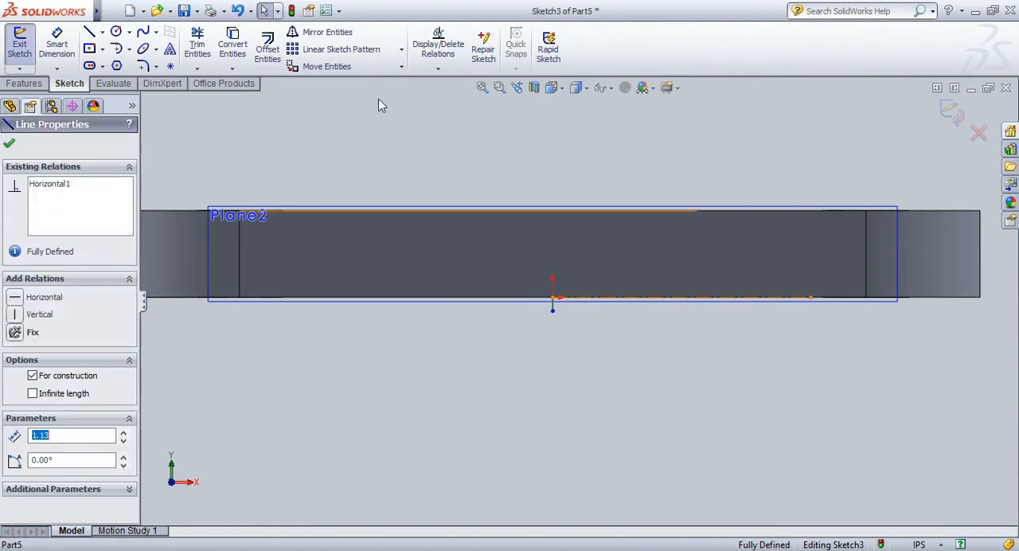
left_click(322, 32)
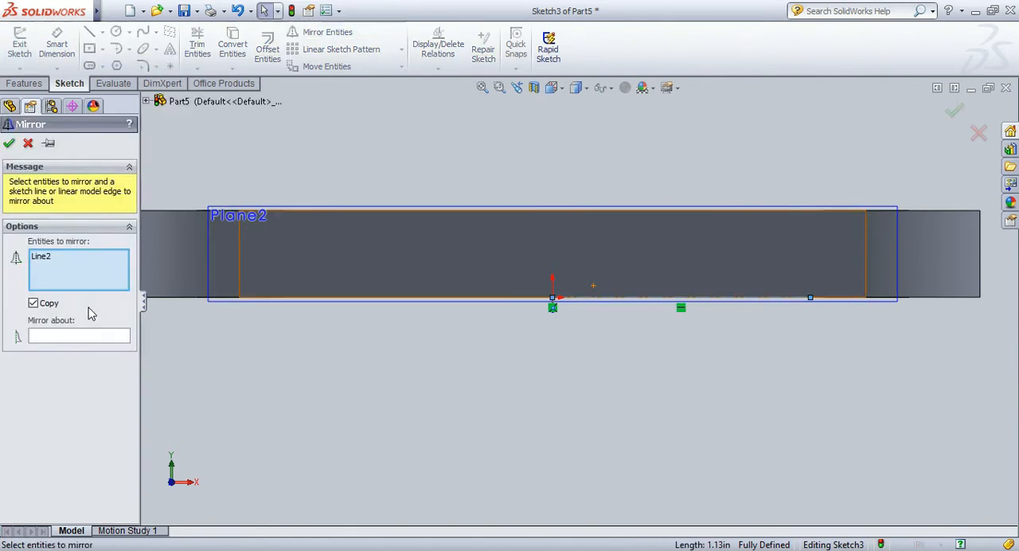
left_click(68, 335)
scroll(555, 309, "down", 2)
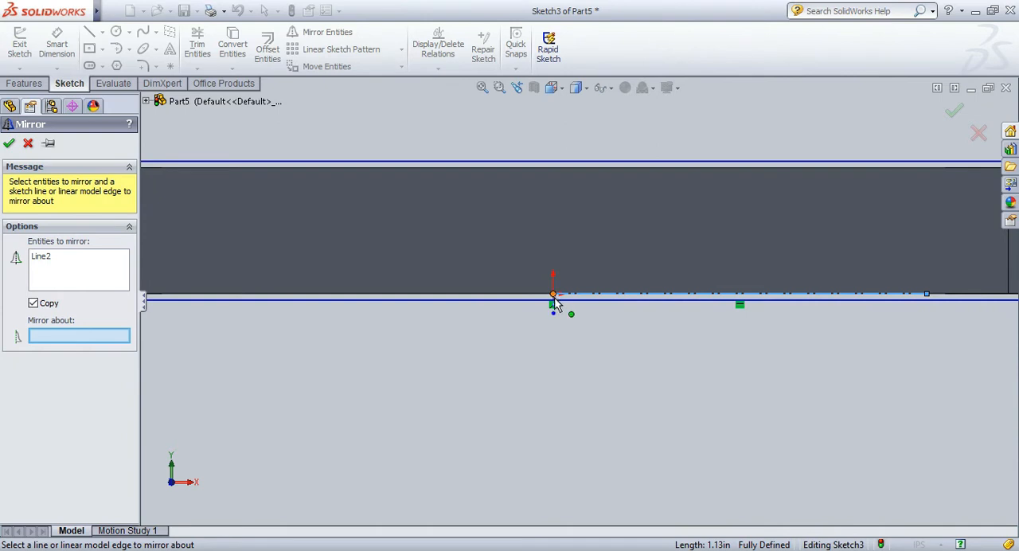
scroll(557, 303, "down", 3)
scroll(565, 323, "down", 1)
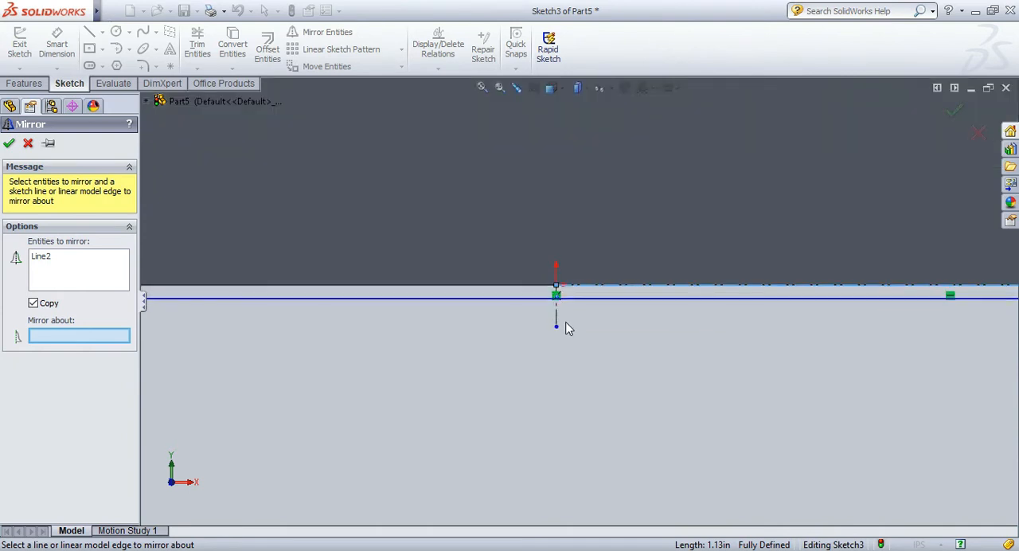
left_click(557, 321)
scroll(556, 321, "down", 3)
scroll(556, 321, "up", 5)
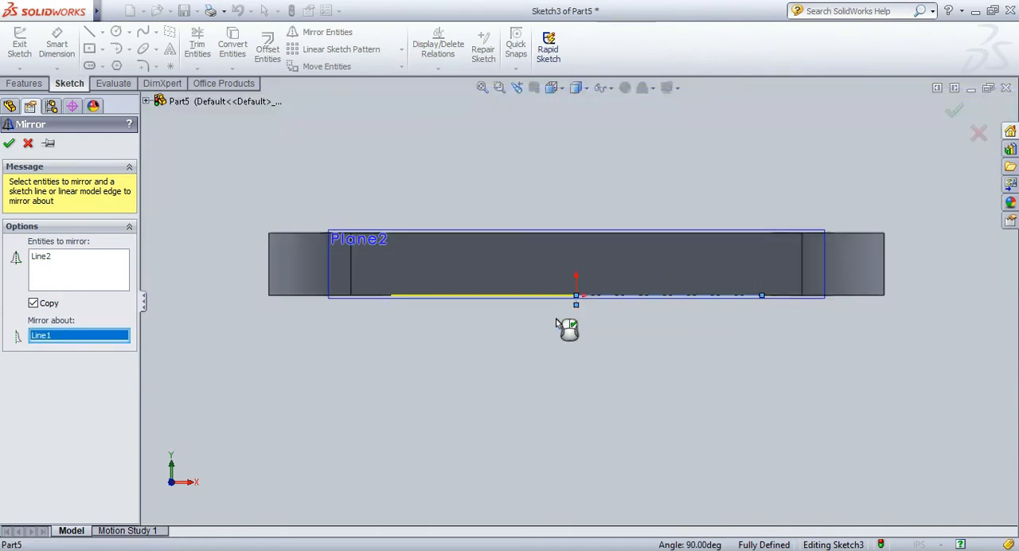
left_click(9, 145)
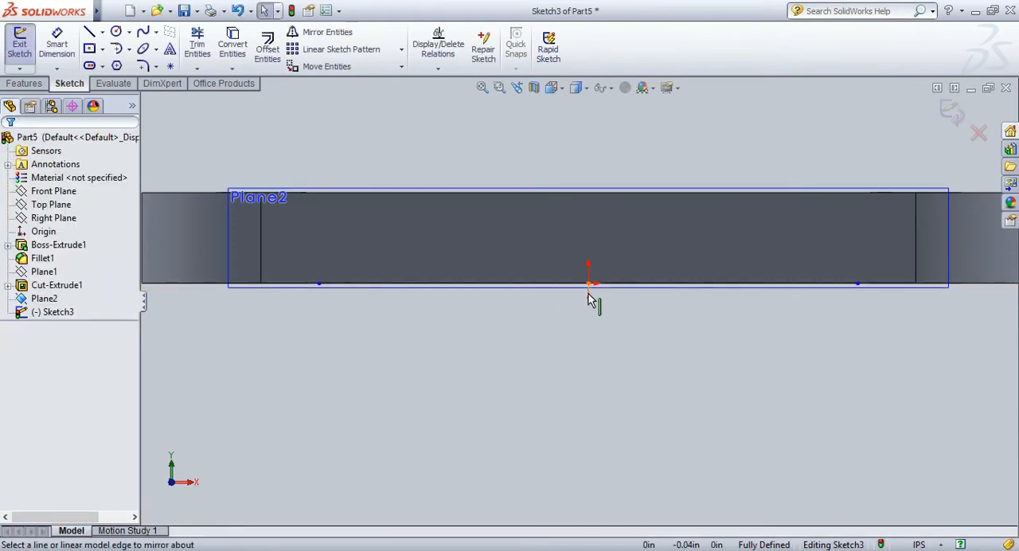
Mirror the short vertical centerline about the horizontal centerline, keeping the original.
left_click(589, 297)
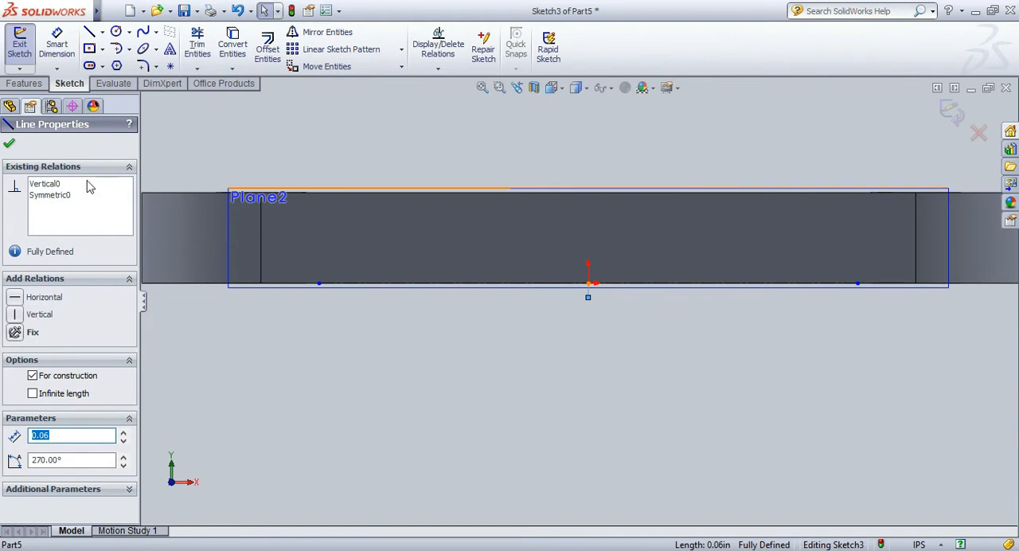
left_click(363, 36)
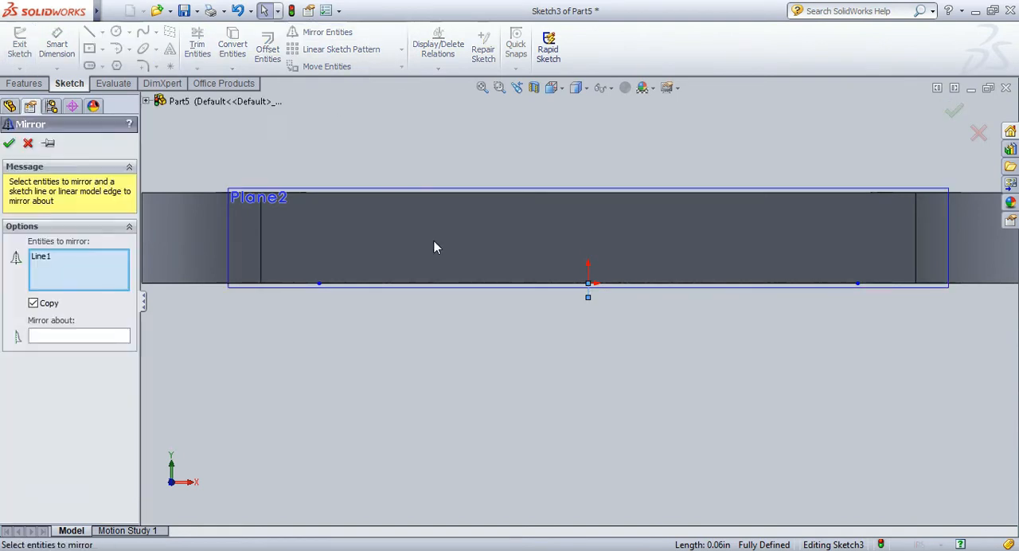
left_click(502, 283)
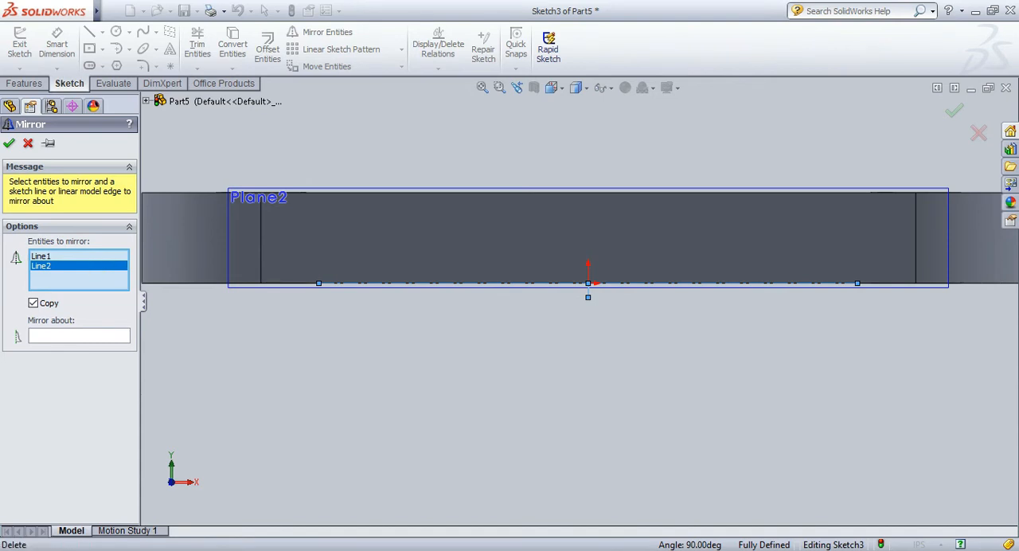
left_click(109, 337)
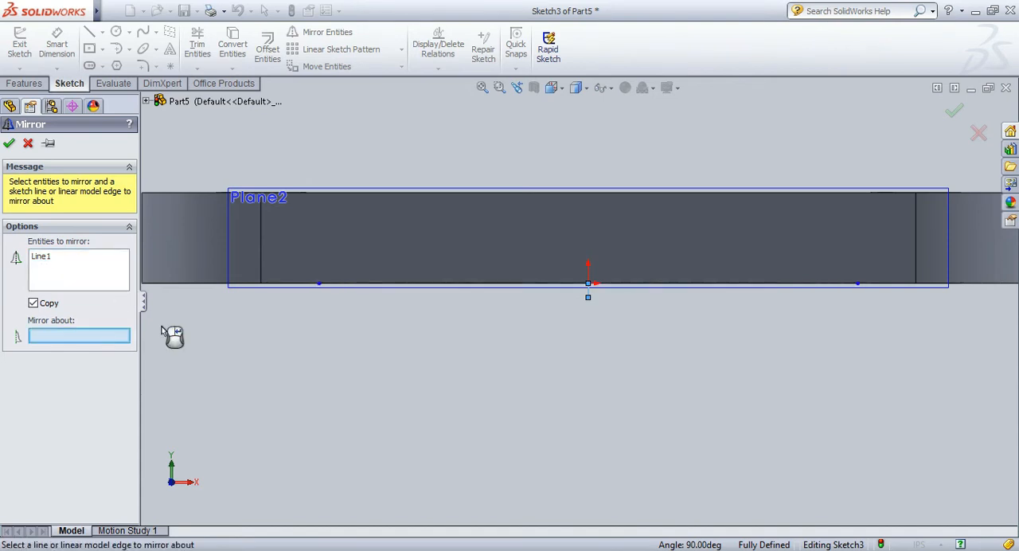
left_click(434, 284)
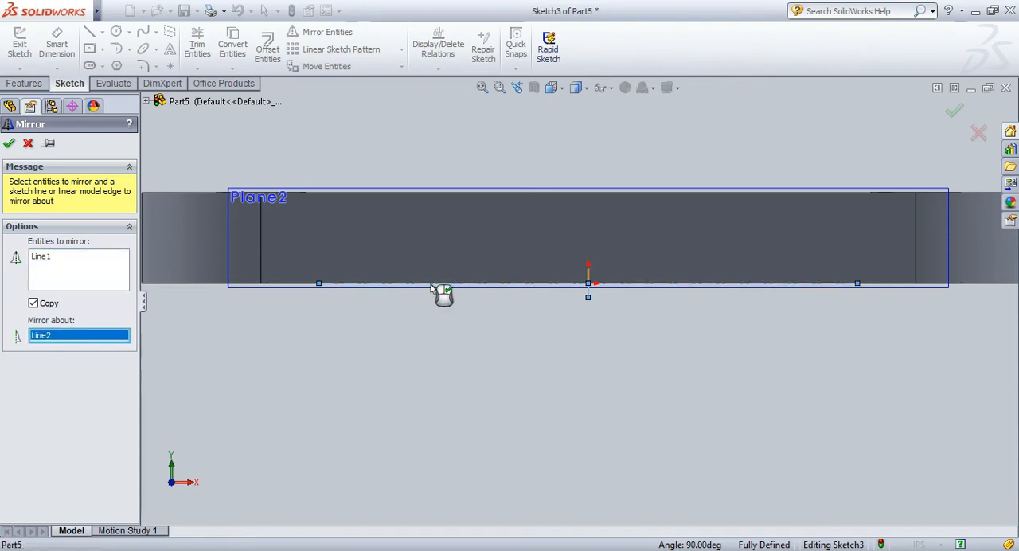
left_click(10, 144)
Sketch three connected lines above the horizontal centerline, joining its two ends in an open outline about 2.26 in wide and 0.06 in high.
left_click(90, 32)
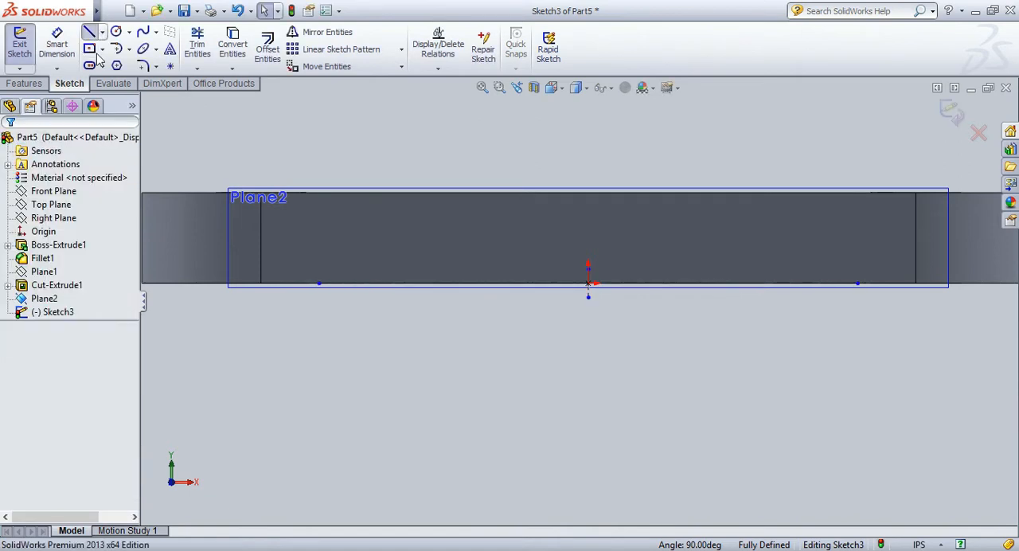
left_click(857, 284)
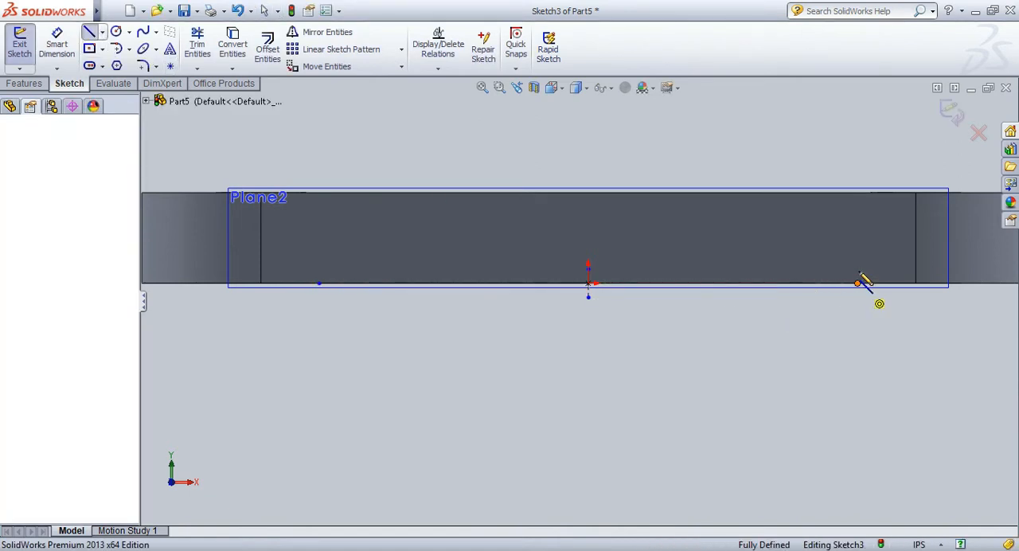
left_click(857, 270)
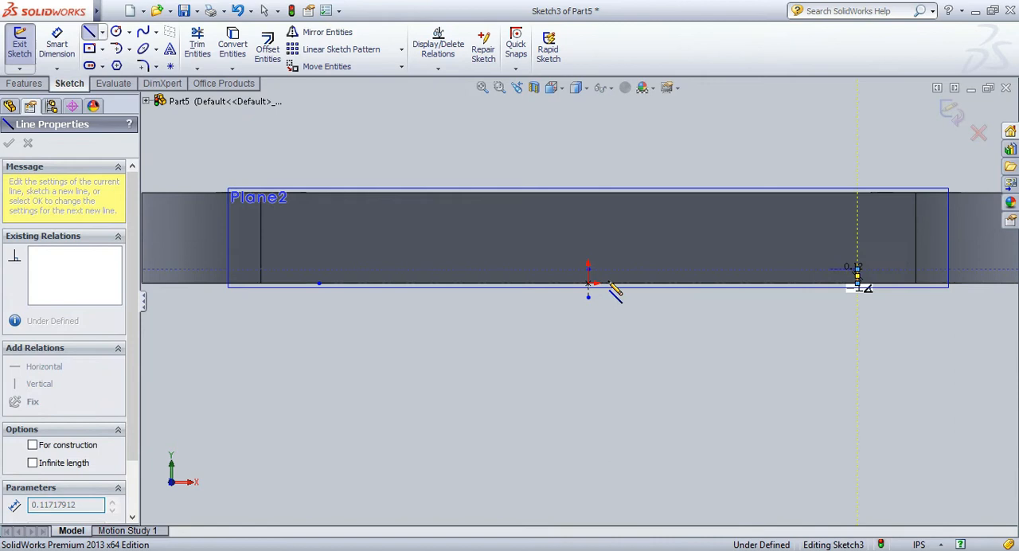
left_click(319, 271)
left_click(319, 284)
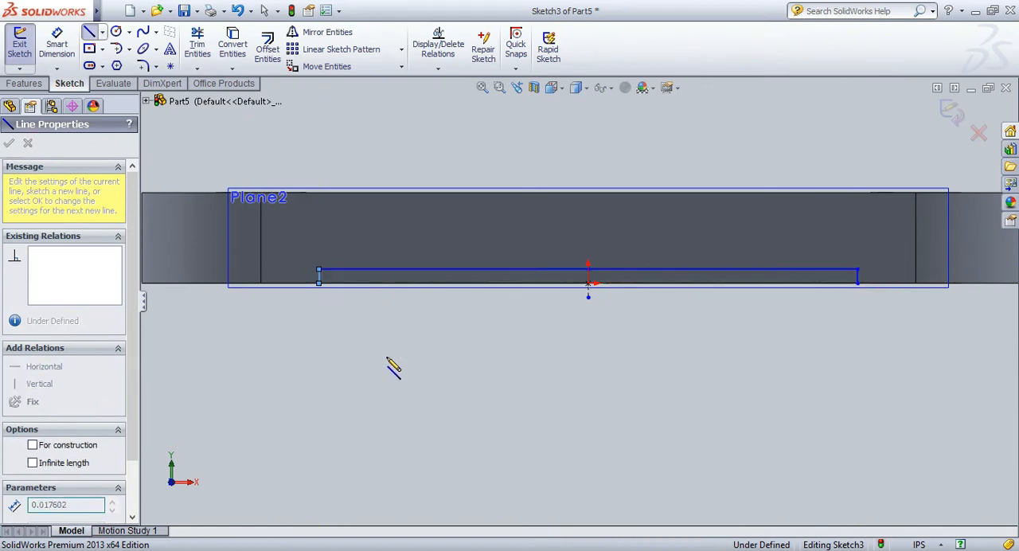
key("Escape")
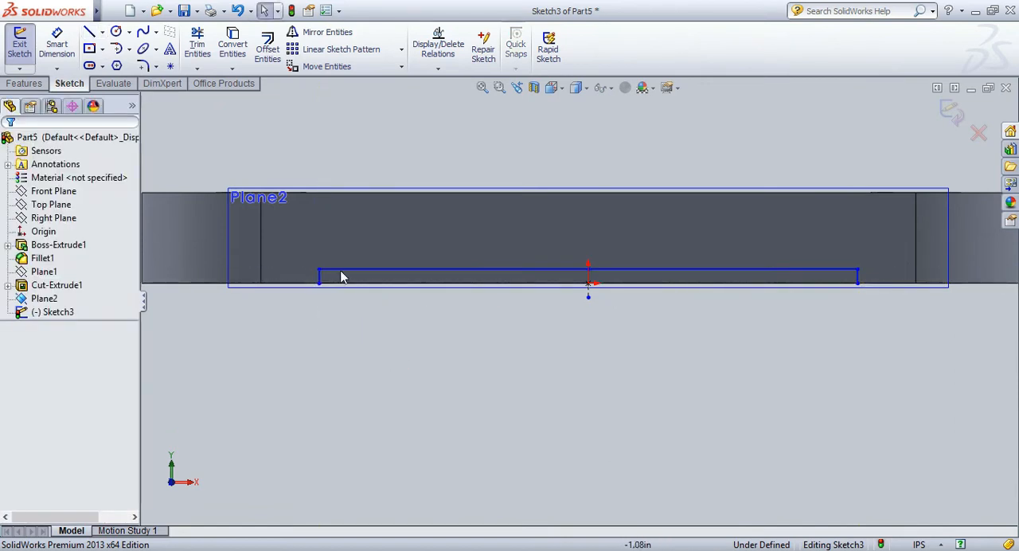
Dimension the outline's long horizontal line and its right vertical line, accepting the lengths as drawn.
left_click(57, 43)
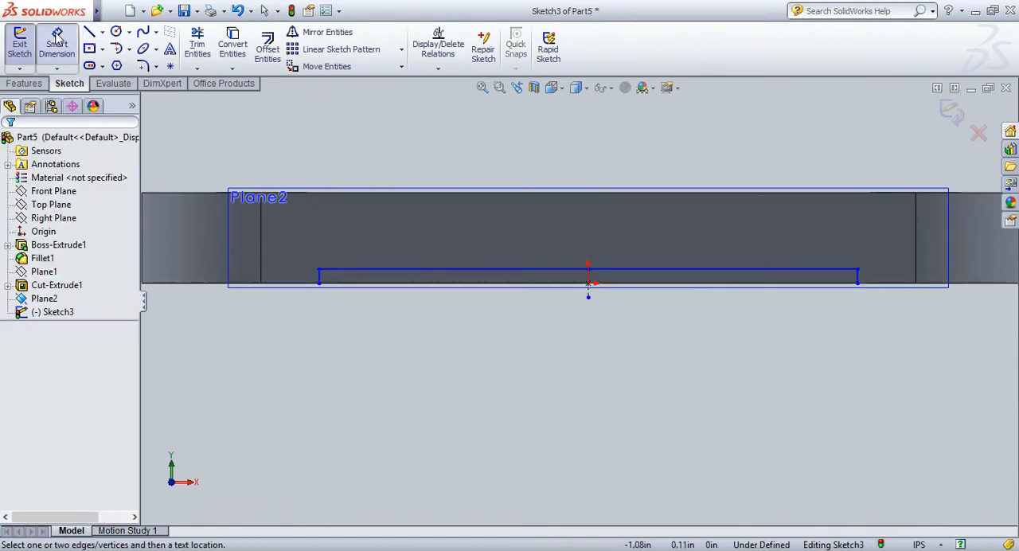
left_click(579, 271)
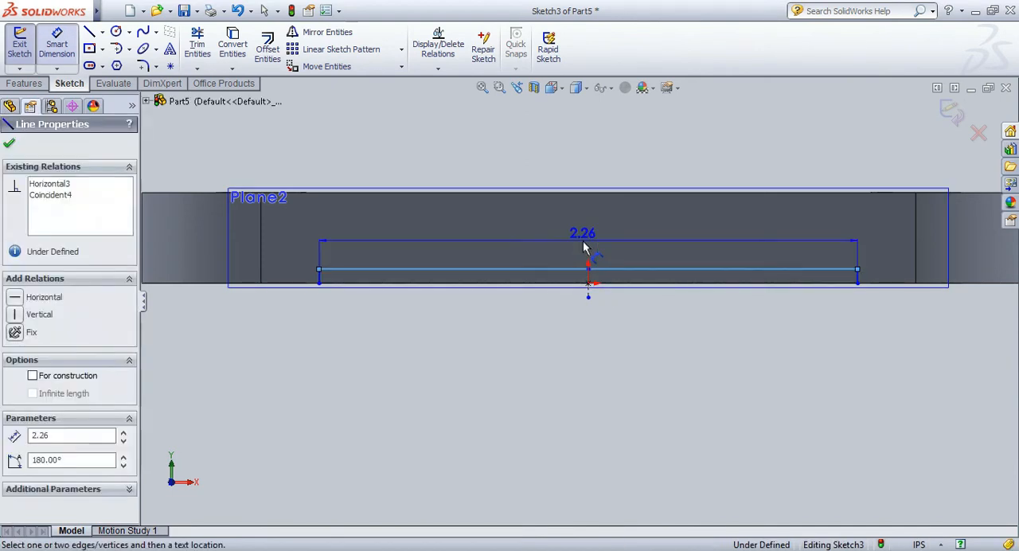
left_click(584, 240)
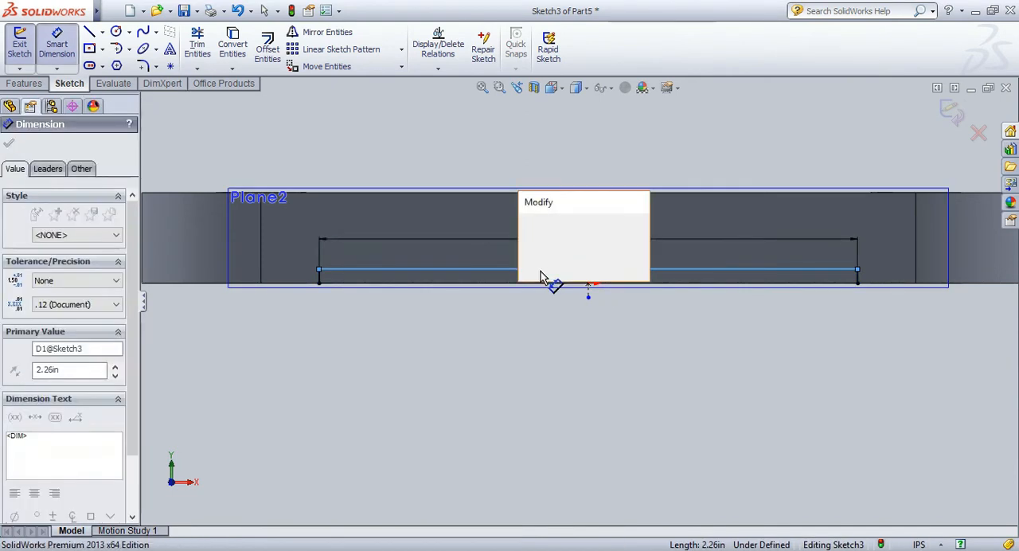
key("Return")
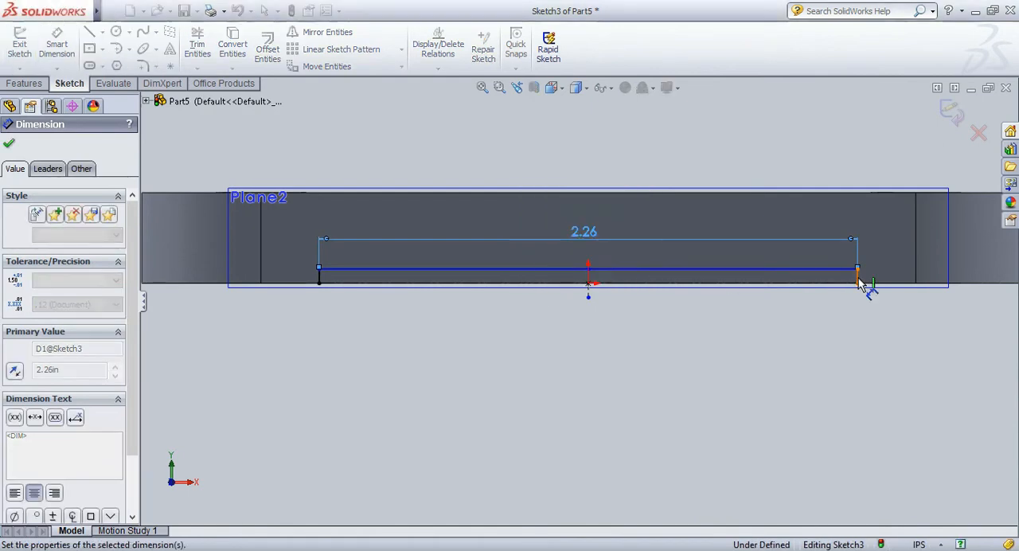
left_click(858, 280)
left_click(875, 288)
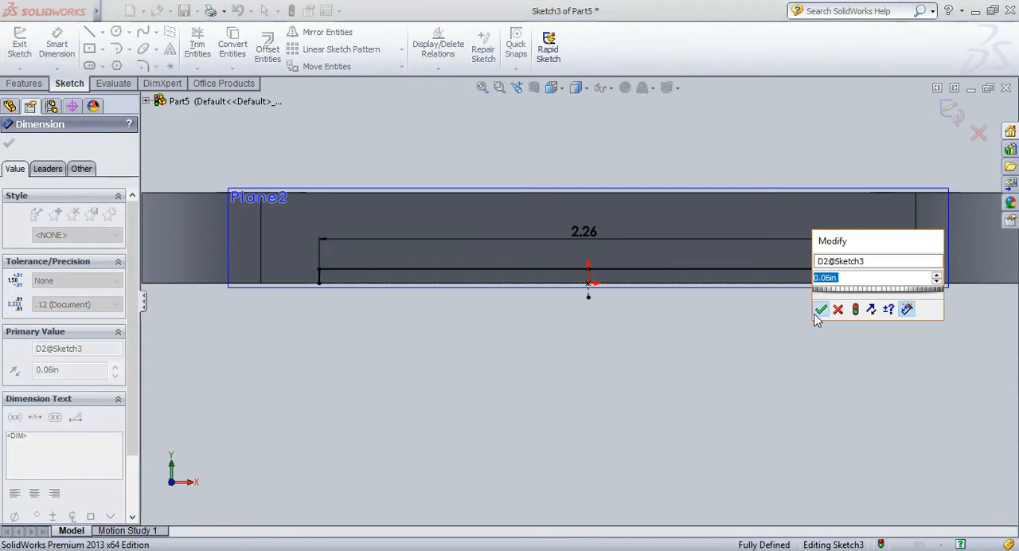
key("Return")
left_click(562, 88)
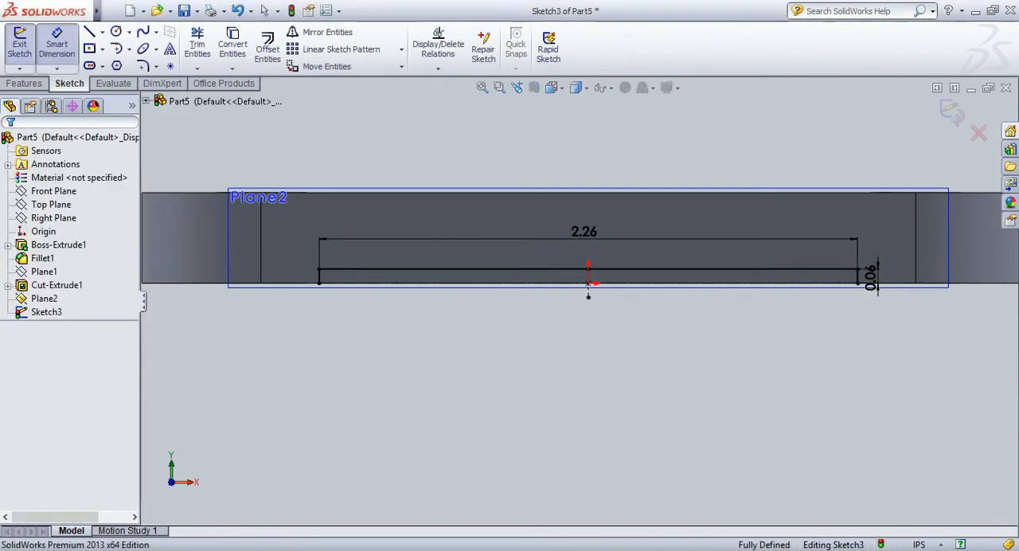
Cut the shallow bottom profile through the base plate with an Extruded Cut set to Through All in both directions.
left_click(649, 143)
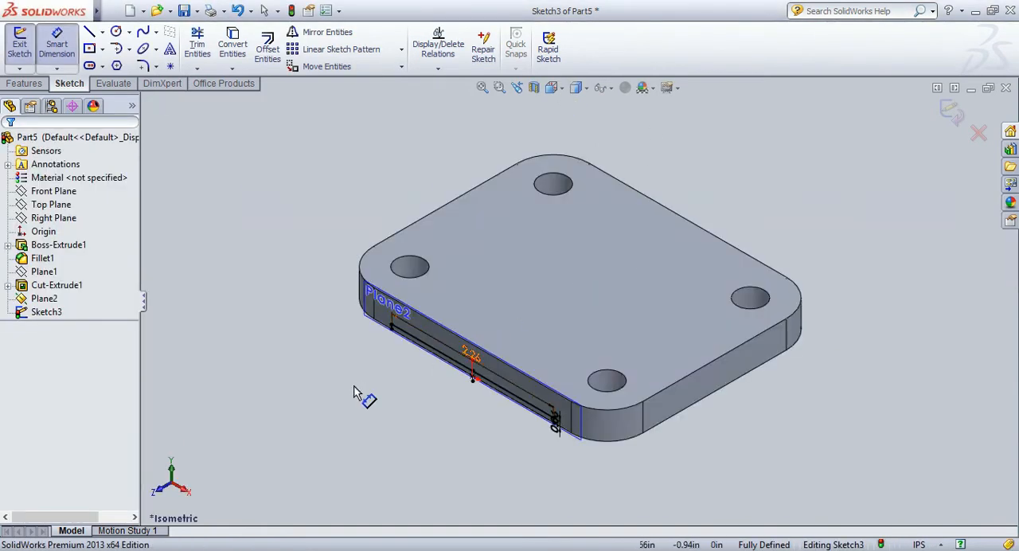
left_click(25, 83)
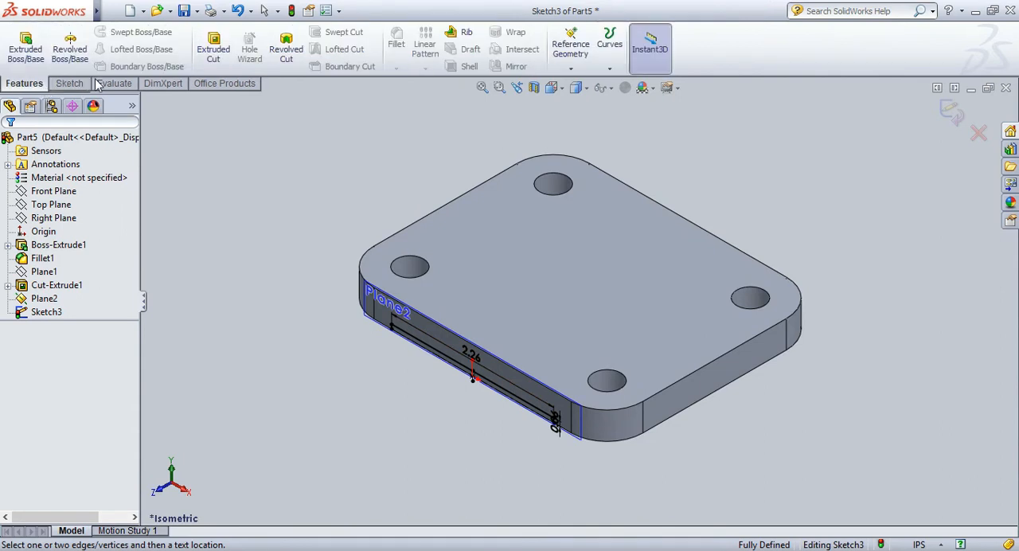
left_click(202, 49)
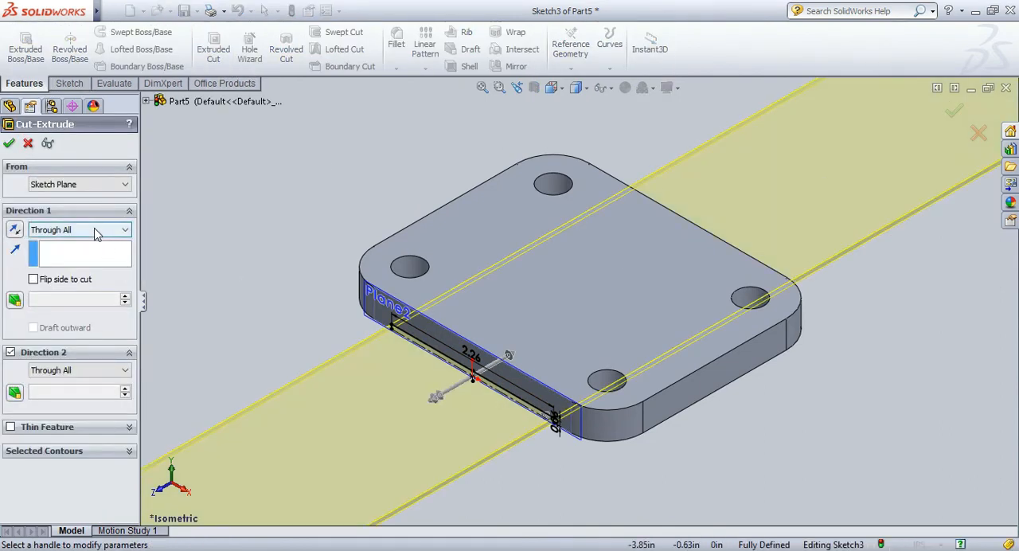
left_click(9, 143)
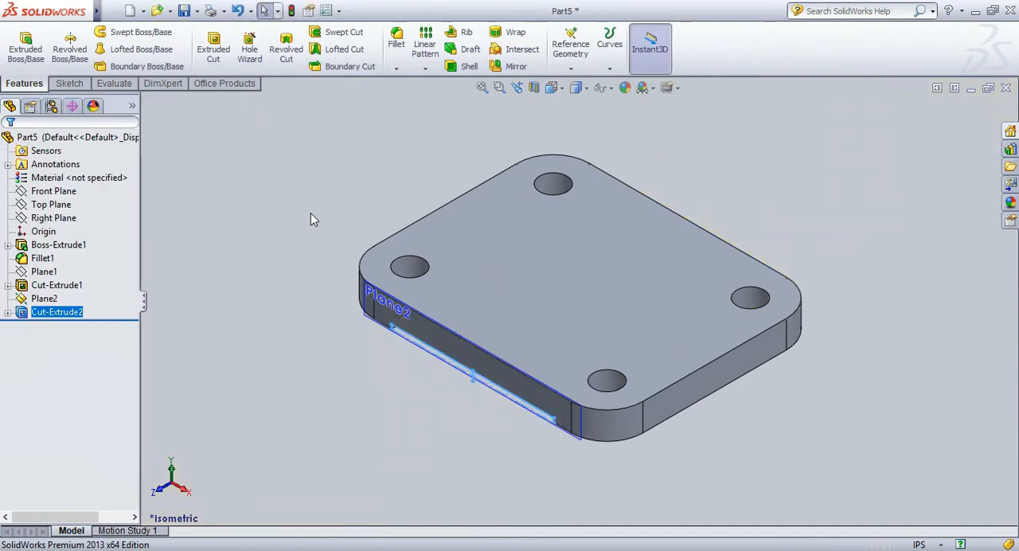
left_click(39, 299)
left_click(54, 280)
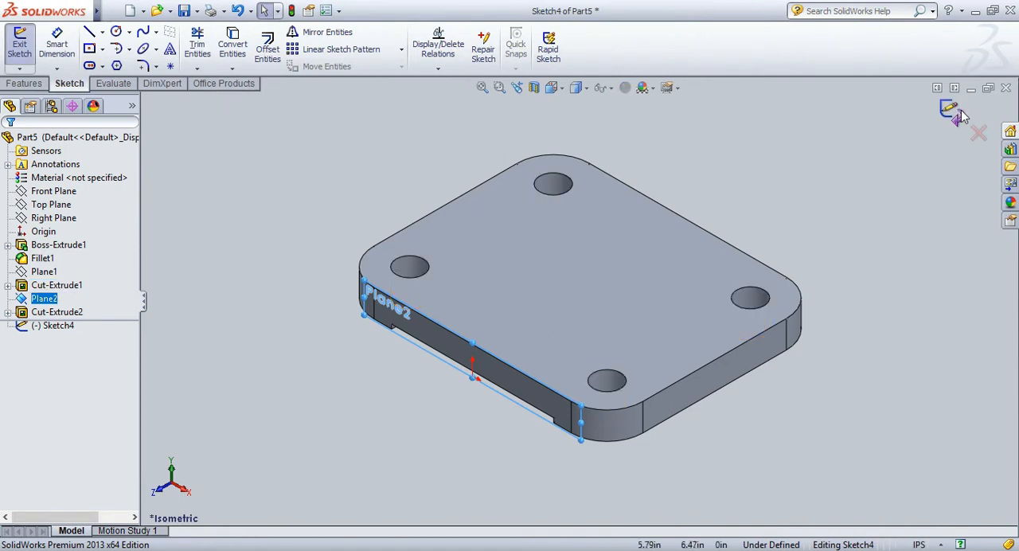
left_click(957, 117)
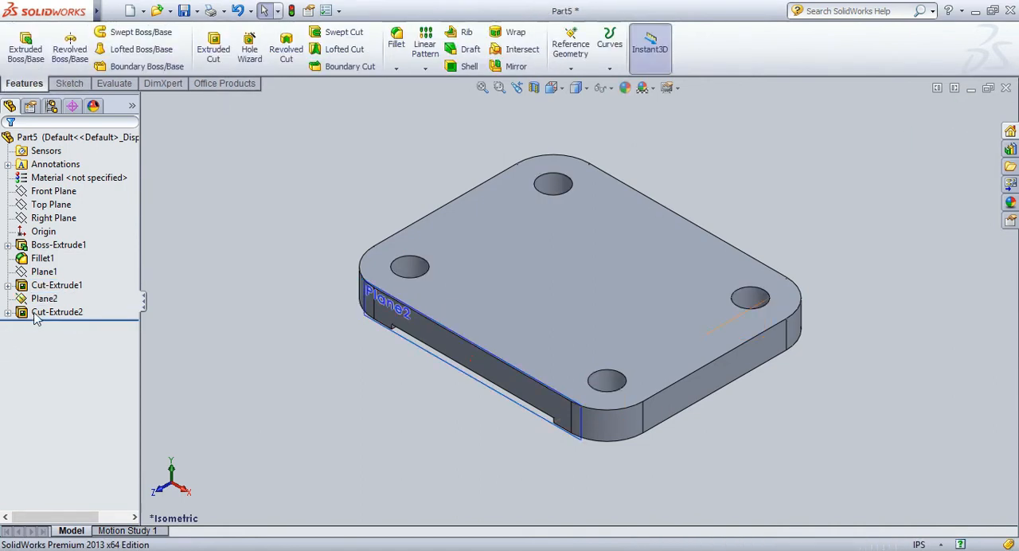
Hide Plane2 on the plate's front side.
left_click(45, 301)
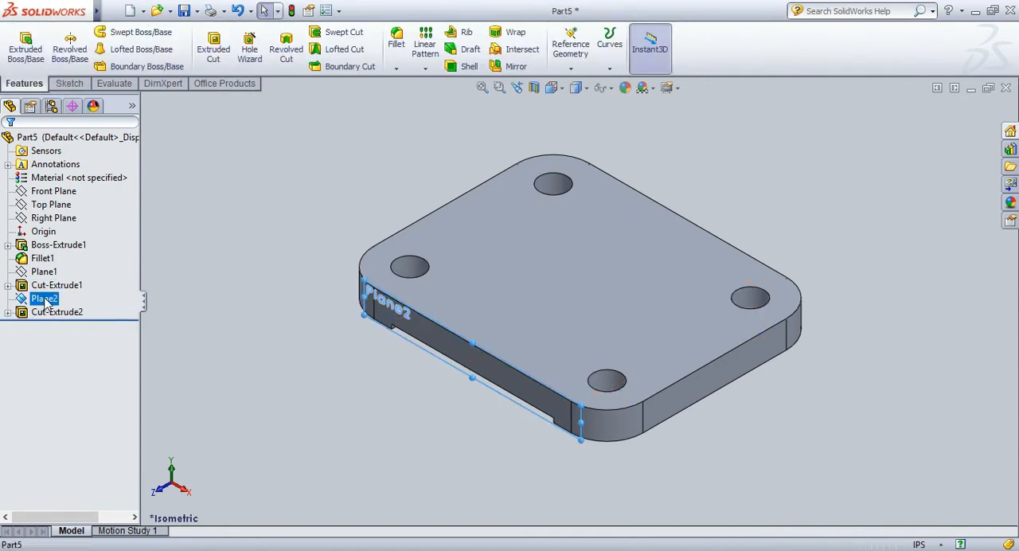
left_click(363, 372)
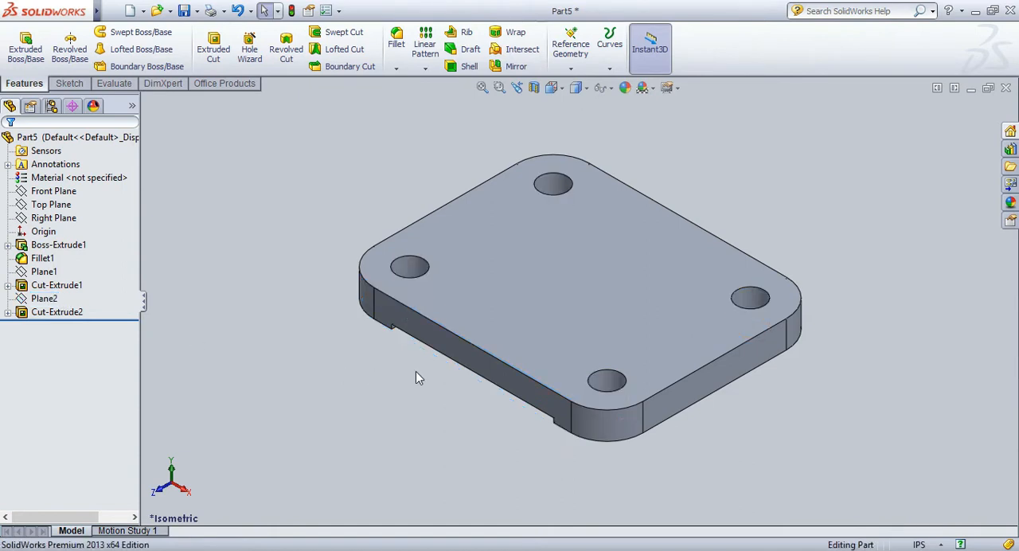
right_click(864, 236)
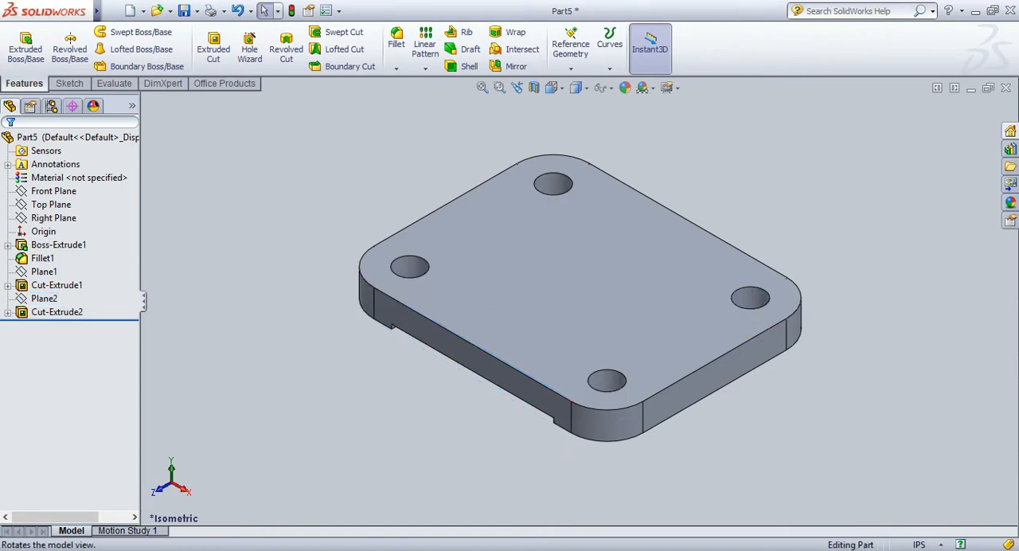
left_click(801, 316)
left_click_drag(802, 316, 823, 289)
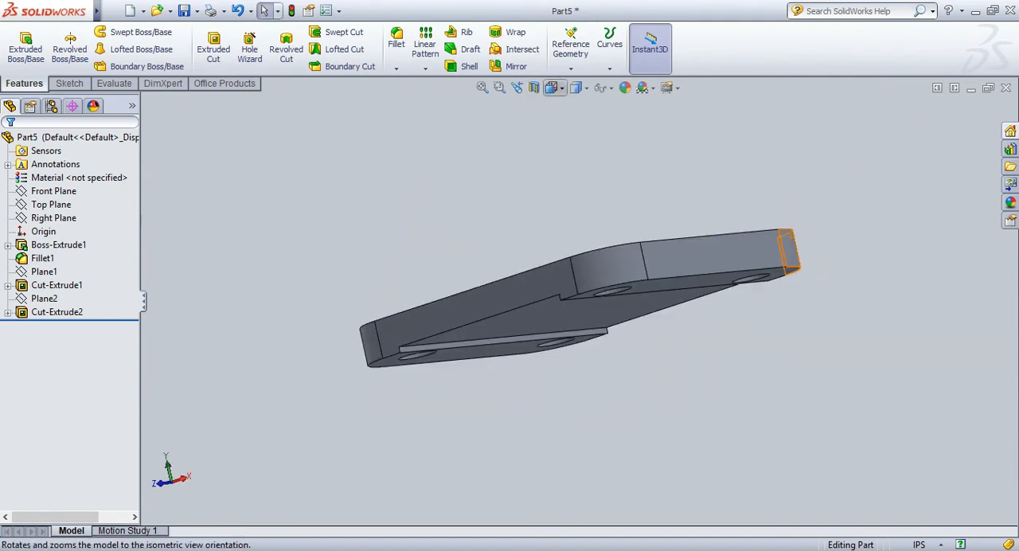
left_click(551, 88)
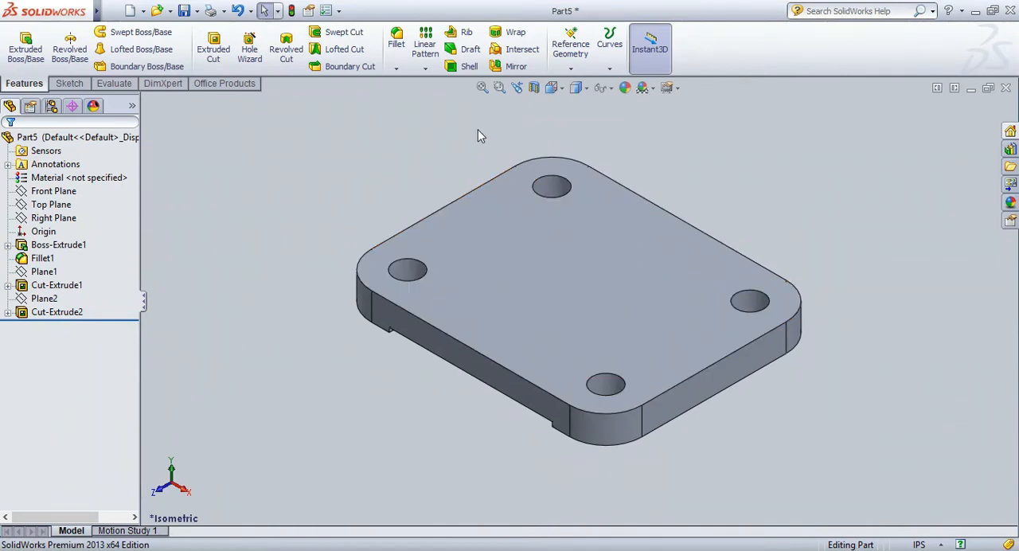
Start a new sketch on the Right Plane, viewed straight on.
left_click(70, 84)
left_click(20, 43)
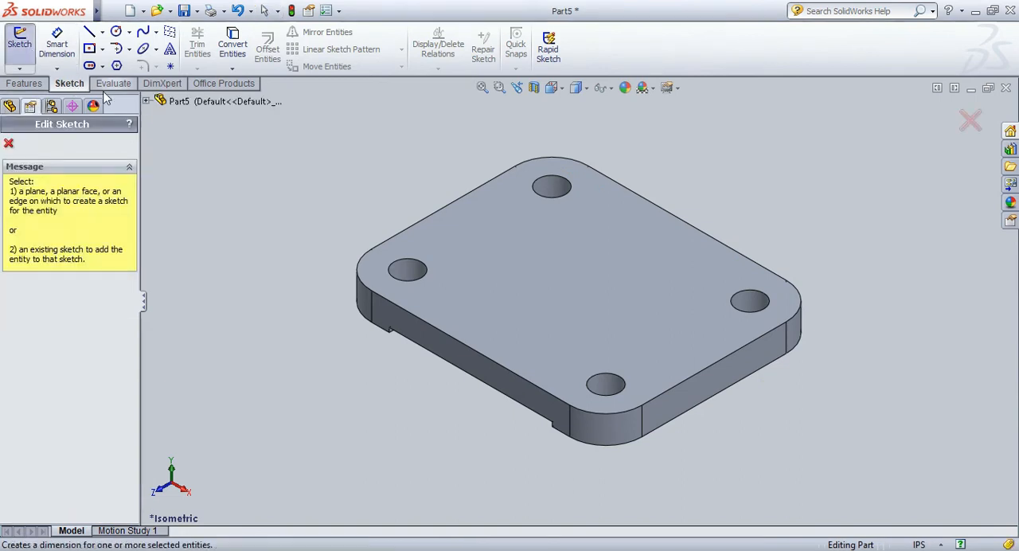
left_click(147, 103)
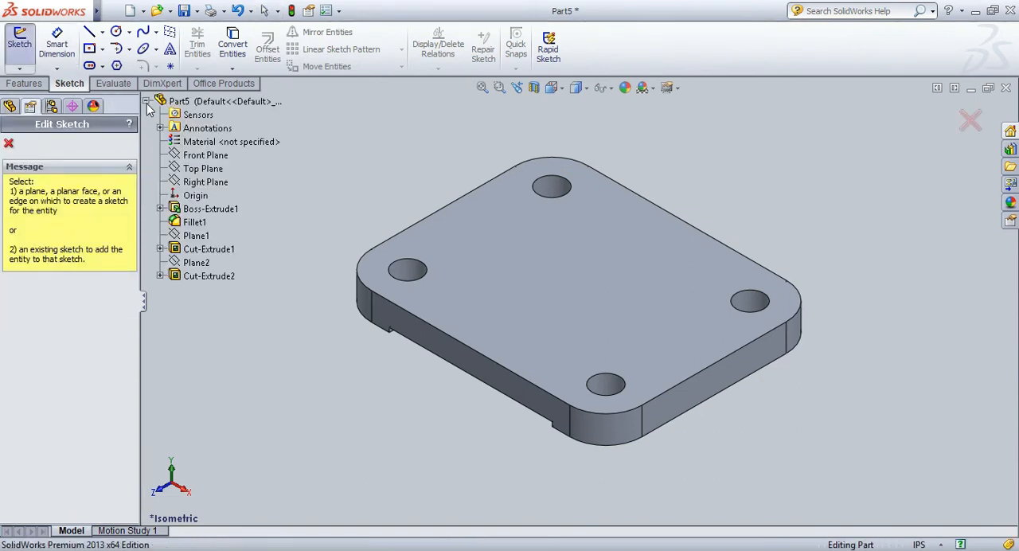
left_click(201, 182)
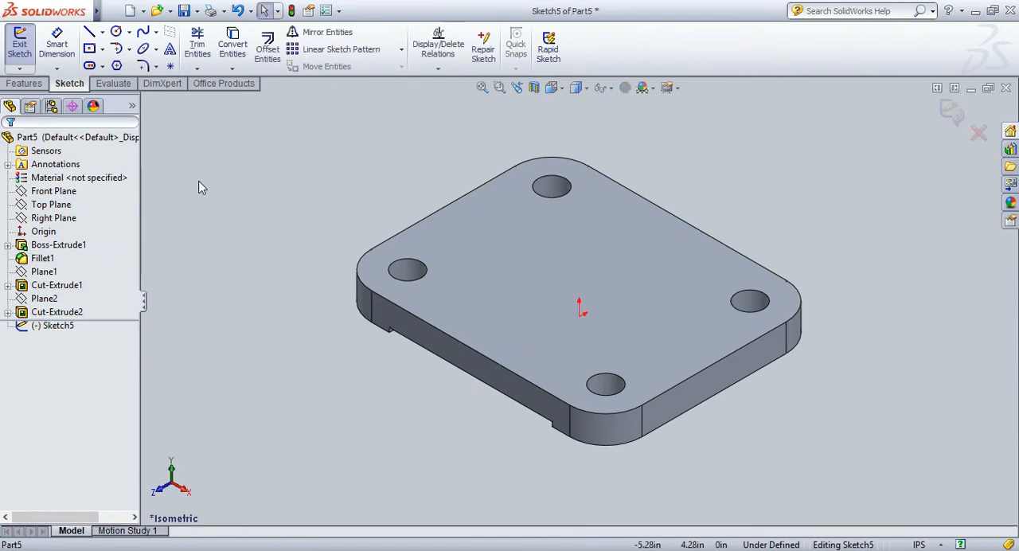
key("space")
left_click(203, 209)
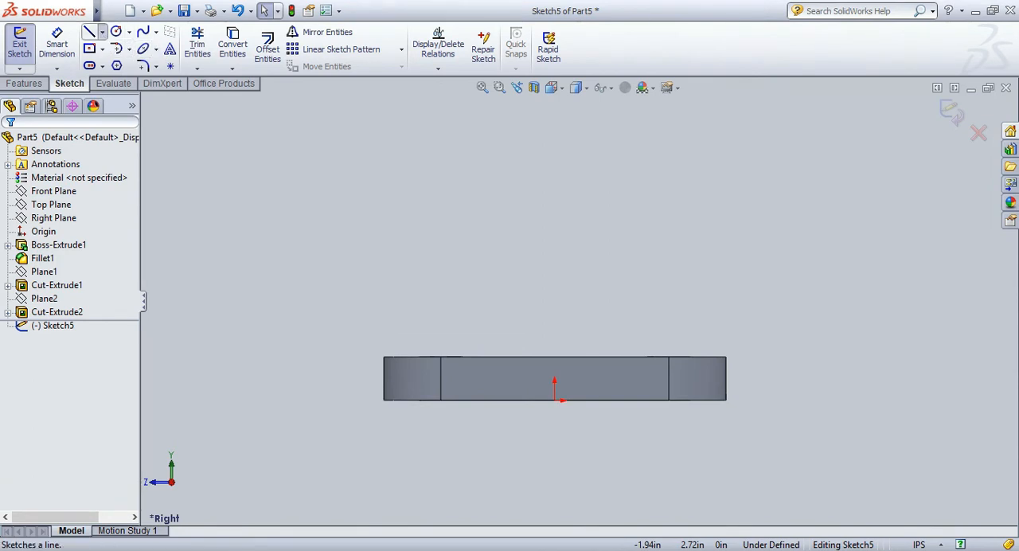
Sketch a vertical construction line about 1.88 in high from the plate's upper front corner, joined to a construction line sloping up toward the back.
left_click(89, 32)
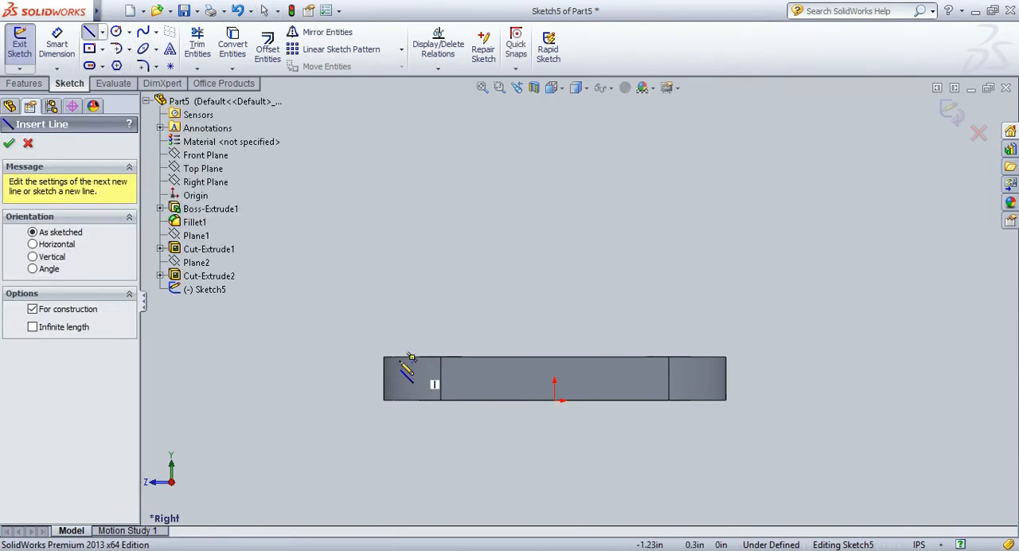
left_click(384, 358)
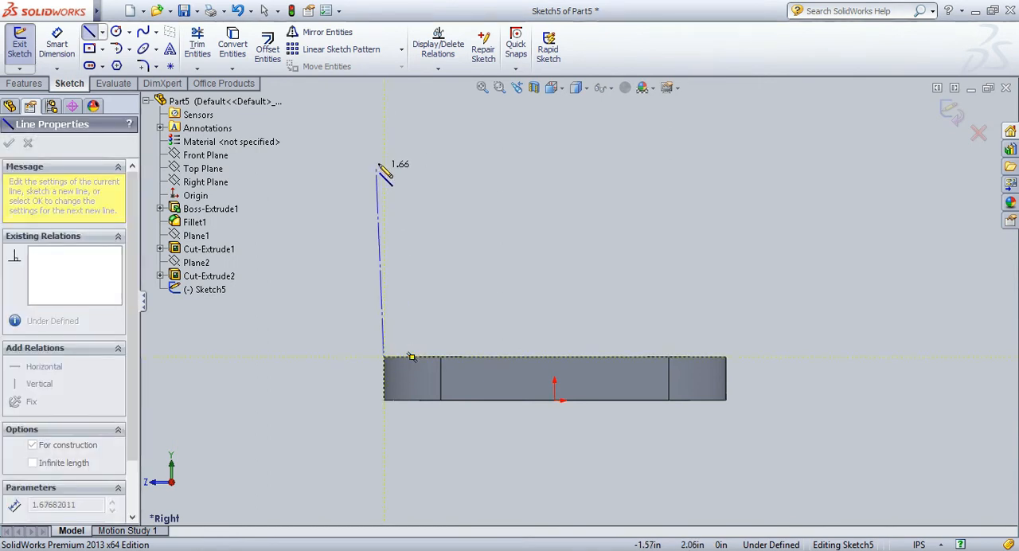
left_click(384, 141)
left_click(452, 109)
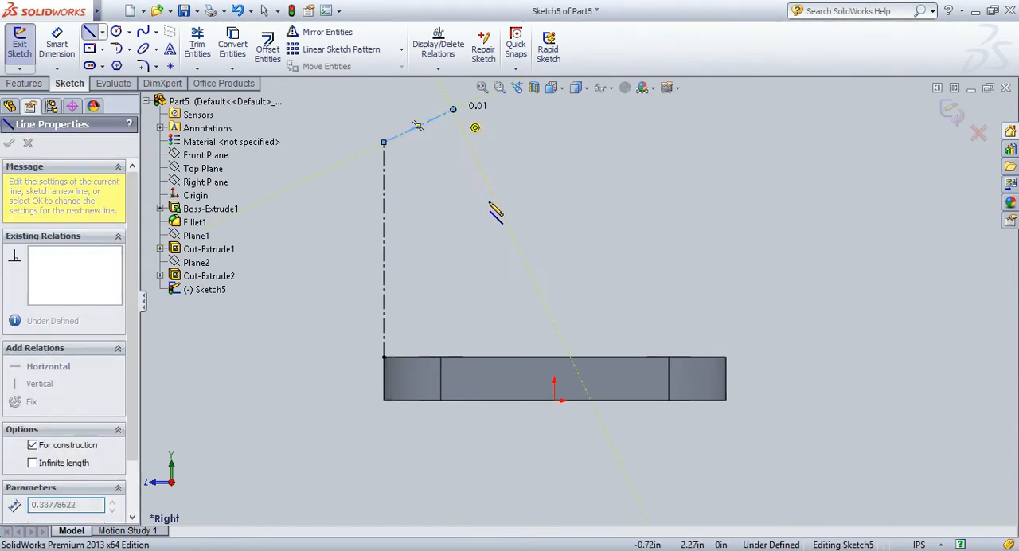
key("Escape")
scroll(425, 191, "down", 1)
scroll(585, 173, "up", 2)
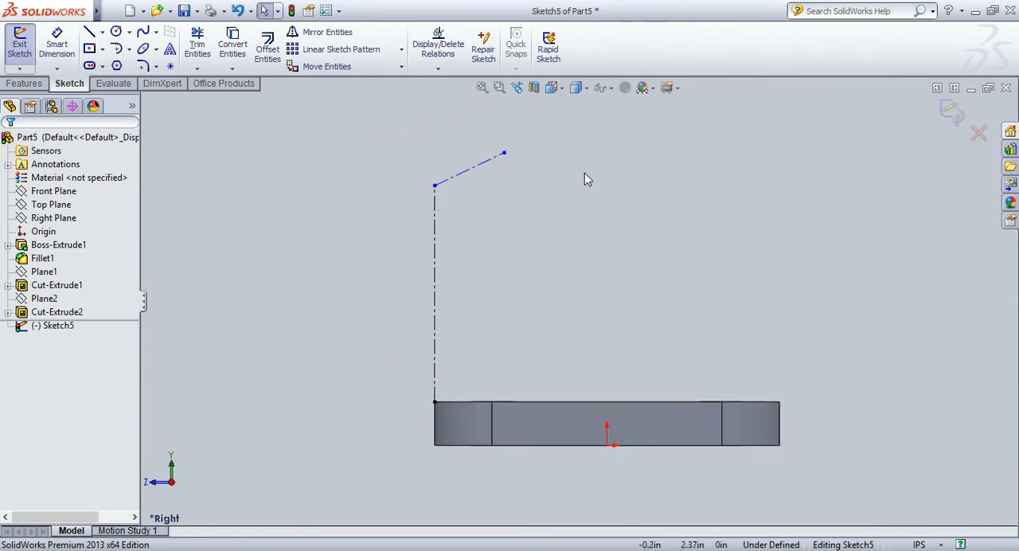
Dimension the vertical construction line to 2.66 in.
left_click(57, 48)
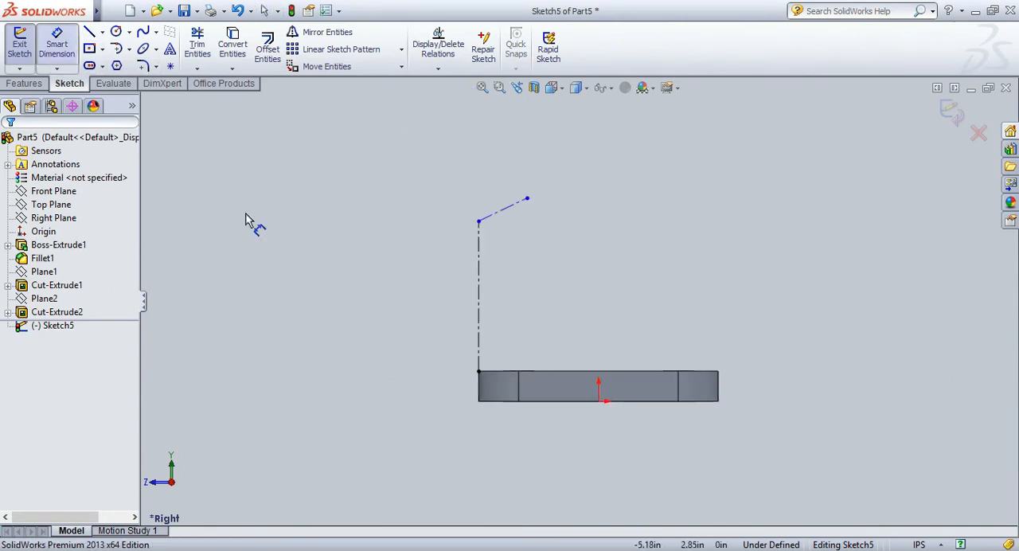
left_click(468, 301)
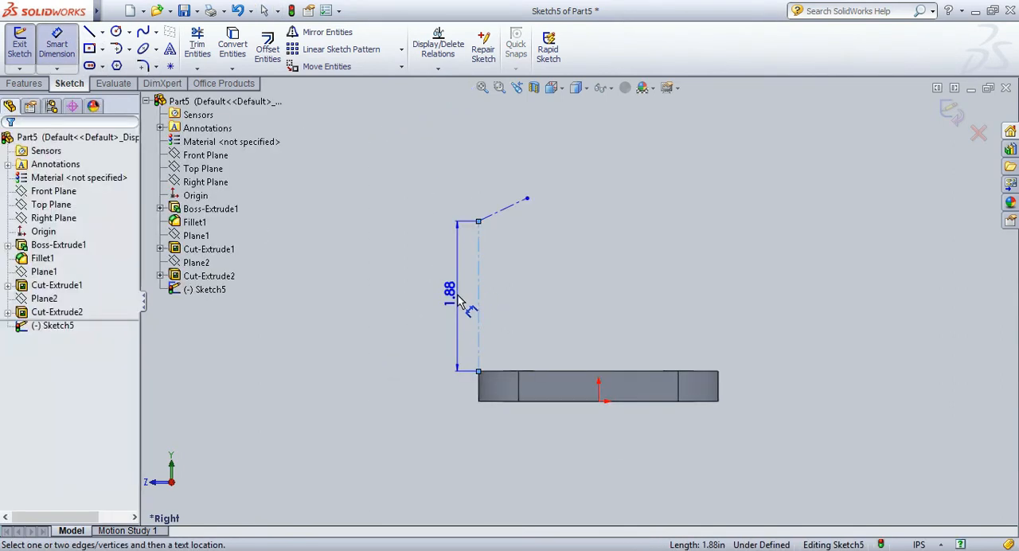
left_click(457, 302)
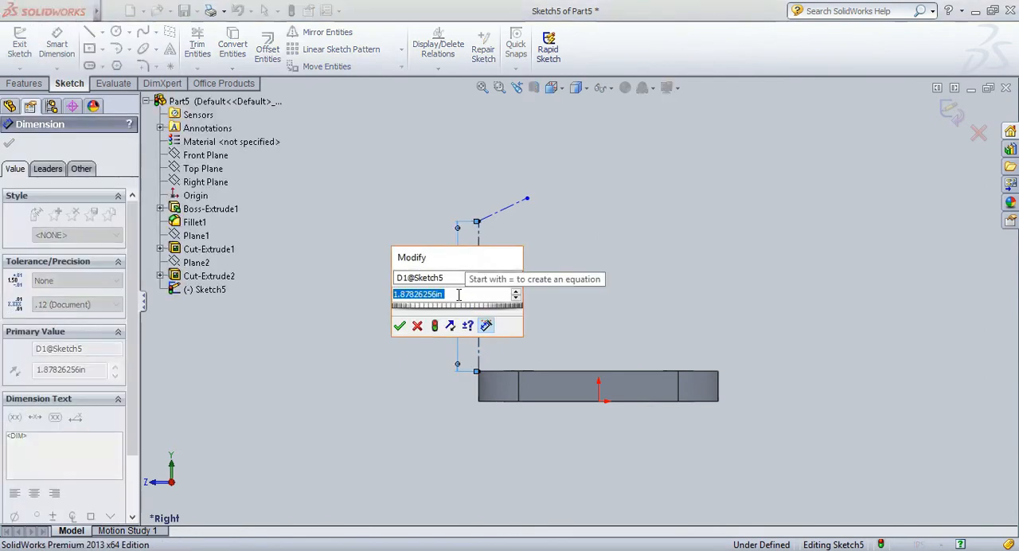
type("2,")
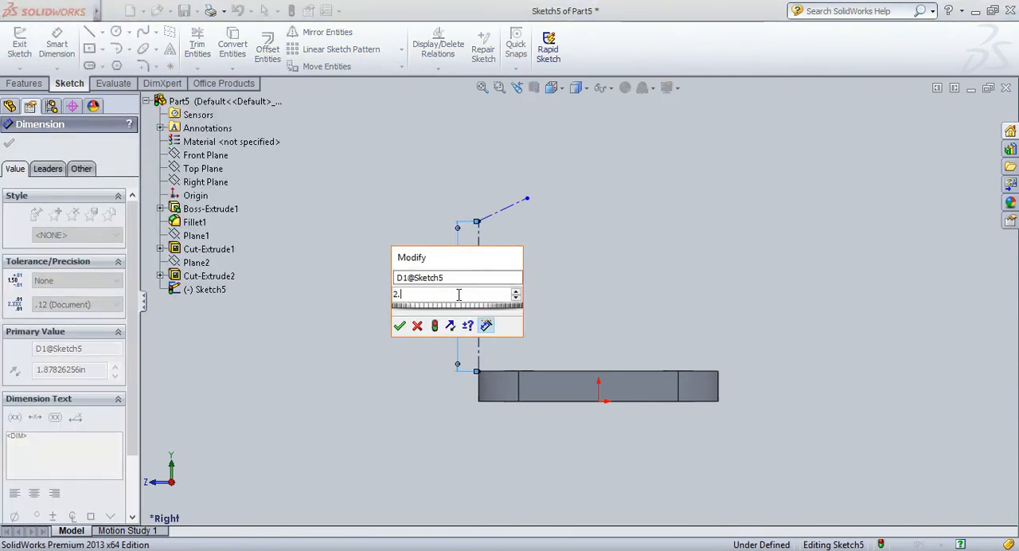
type("66")
key("Return")
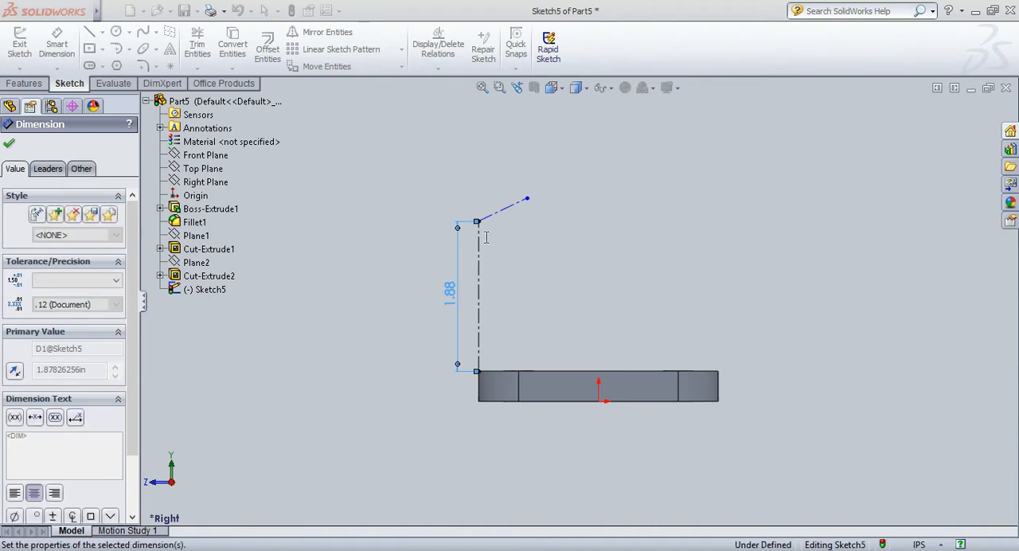
Dimension the sloping construction line to a length of 2.38 in.
left_click(504, 152)
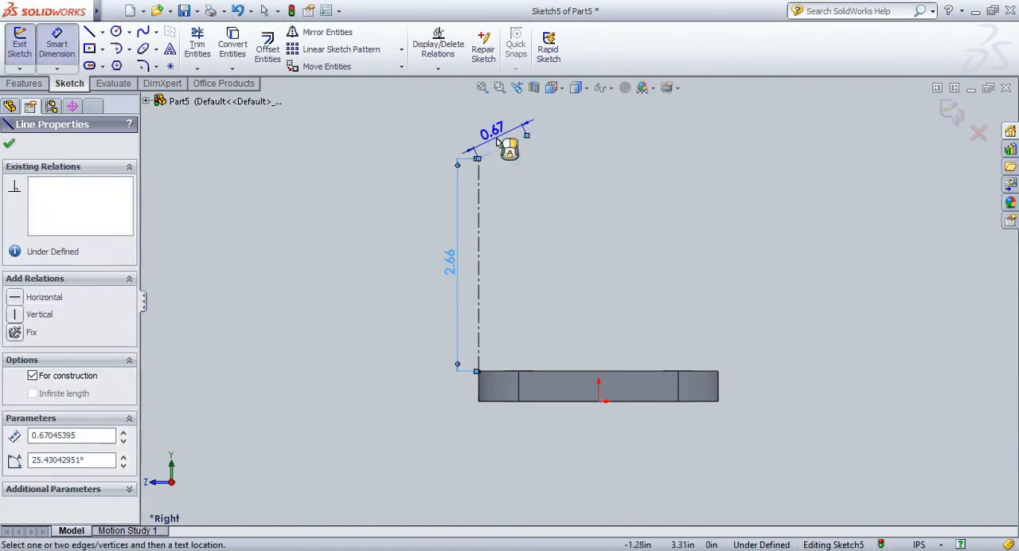
left_click(494, 142)
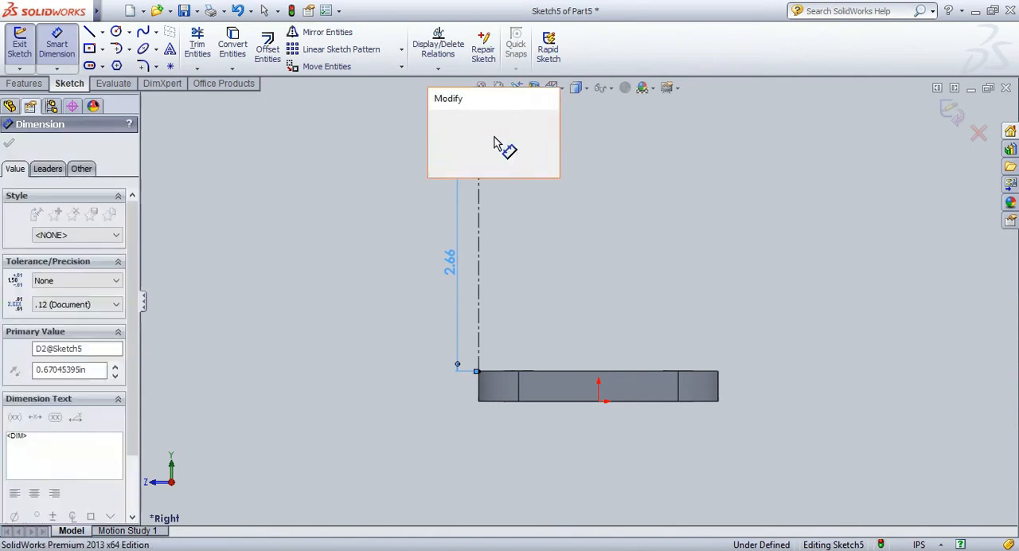
type("2.5")
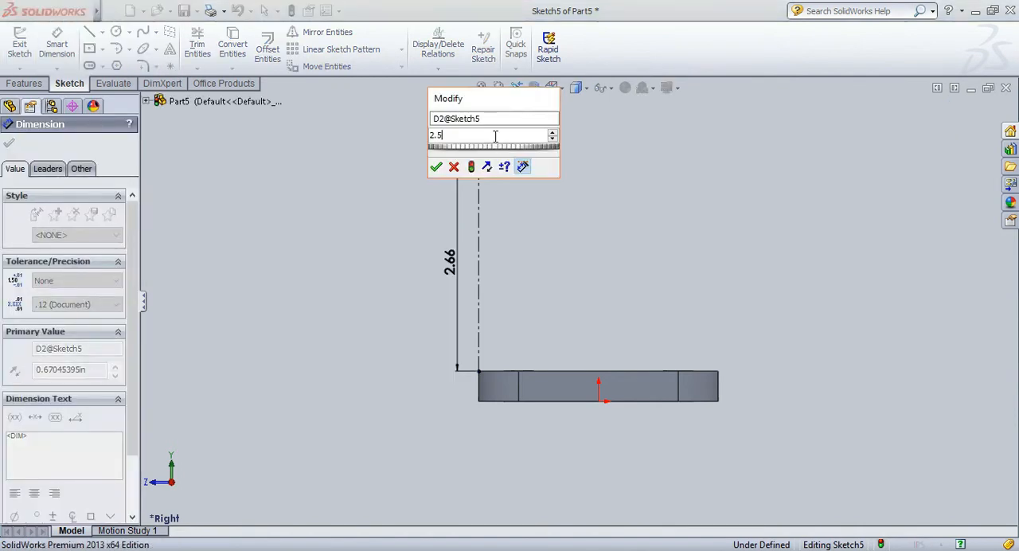
type("8")
key("Return")
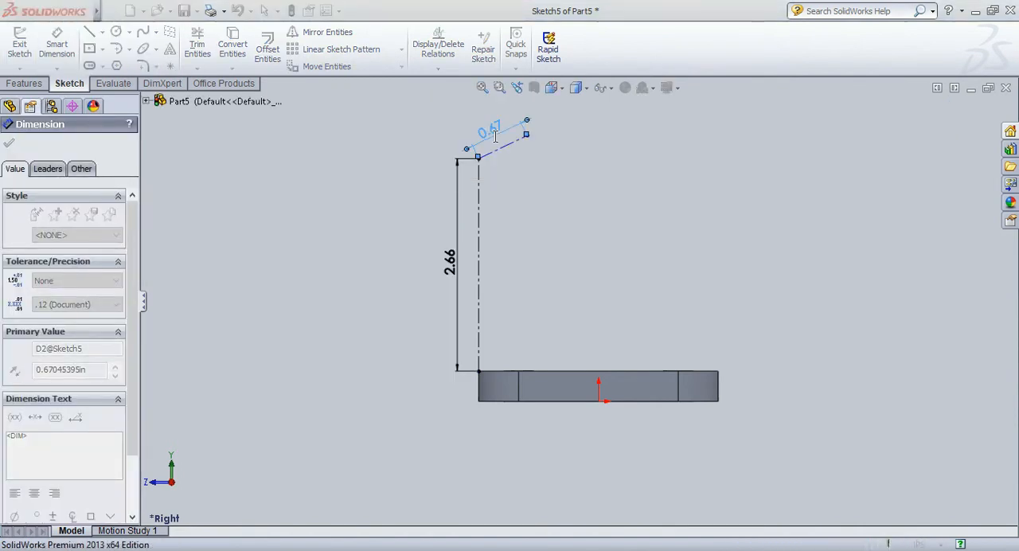
Dimension the angle between the sloping and vertical construction lines to 120°.
left_click(506, 154)
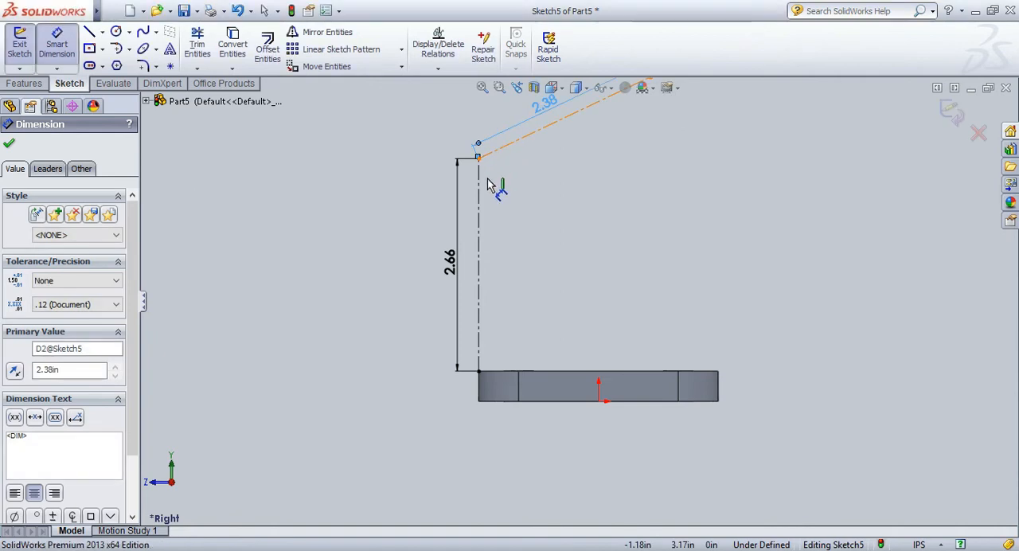
left_click(480, 191)
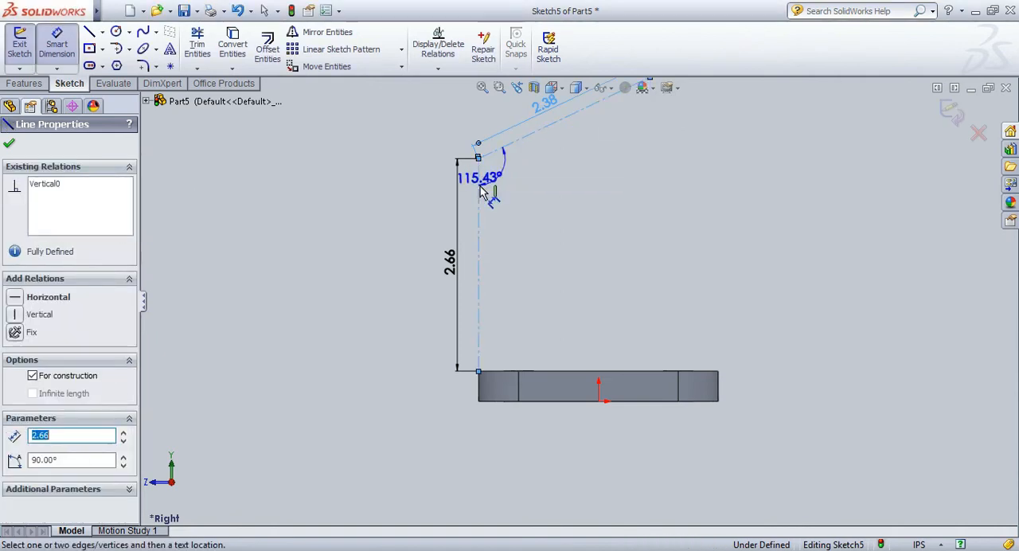
left_click(526, 195)
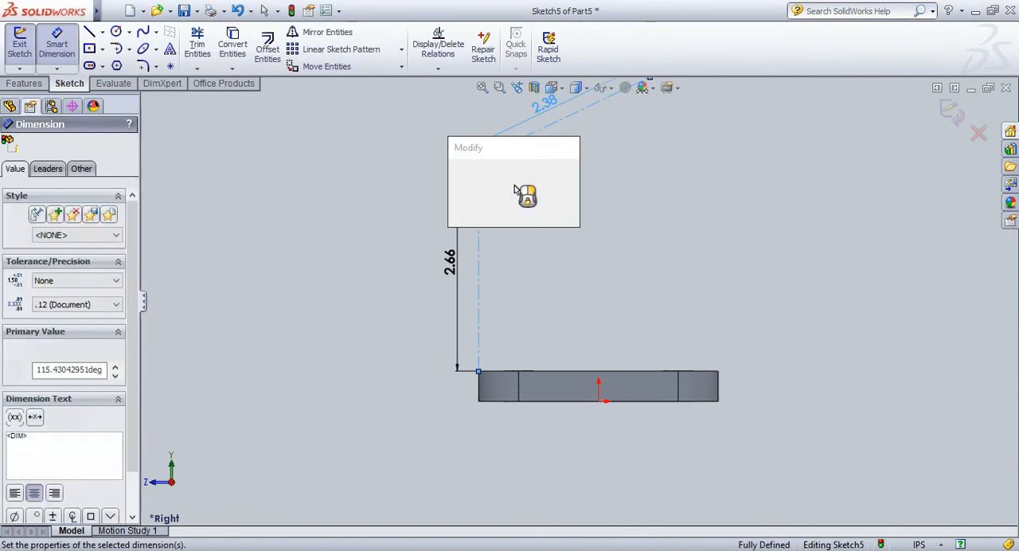
key("Return")
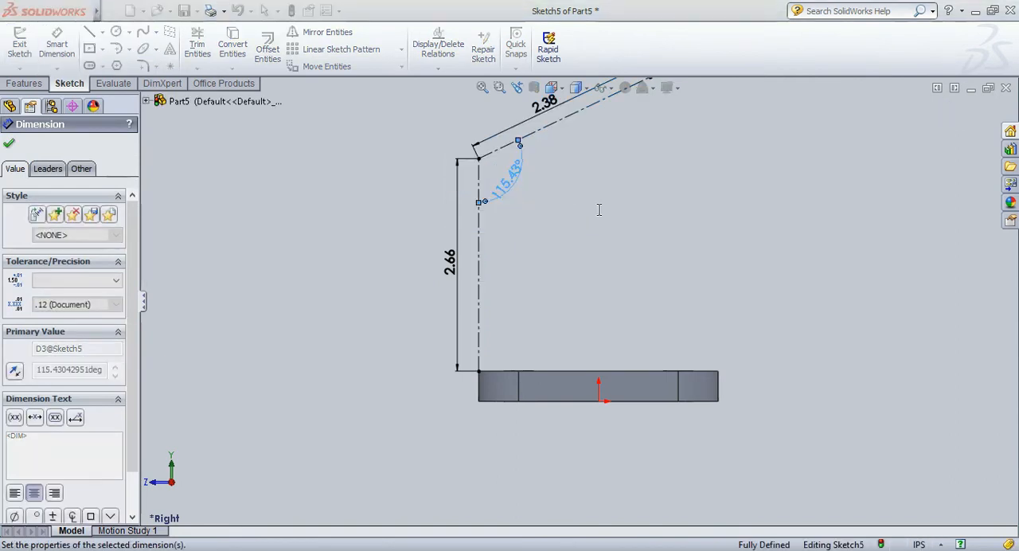
left_click(619, 207)
scroll(642, 190, "down", 2)
scroll(642, 190, "up", 2)
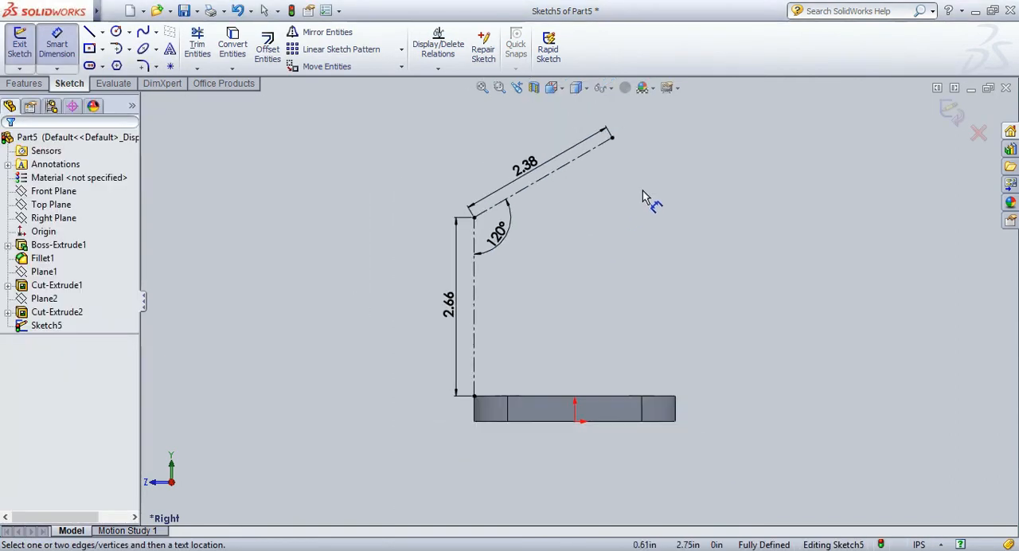
Close the construction line sketch and return the part to the isometric view.
left_click(956, 113)
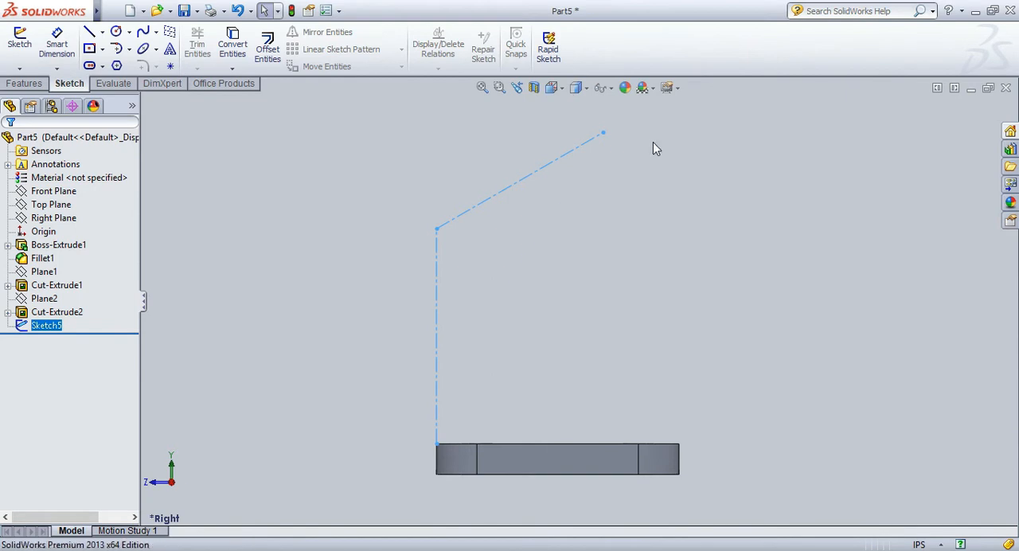
key("ctrl+7")
left_click(31, 86)
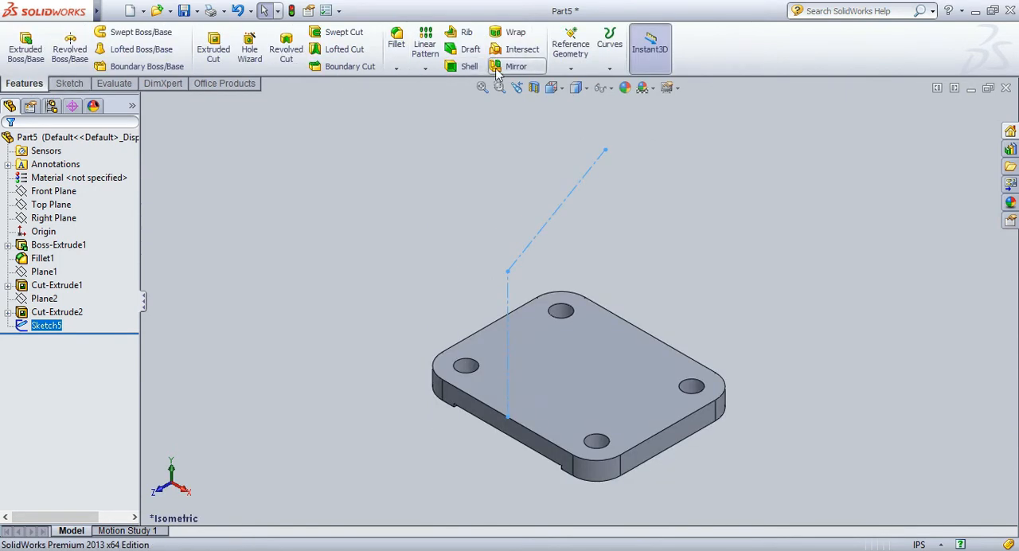
Create a reference plane perpendicular to the Right Plane and coincident with the sloping construction line.
left_click(570, 47)
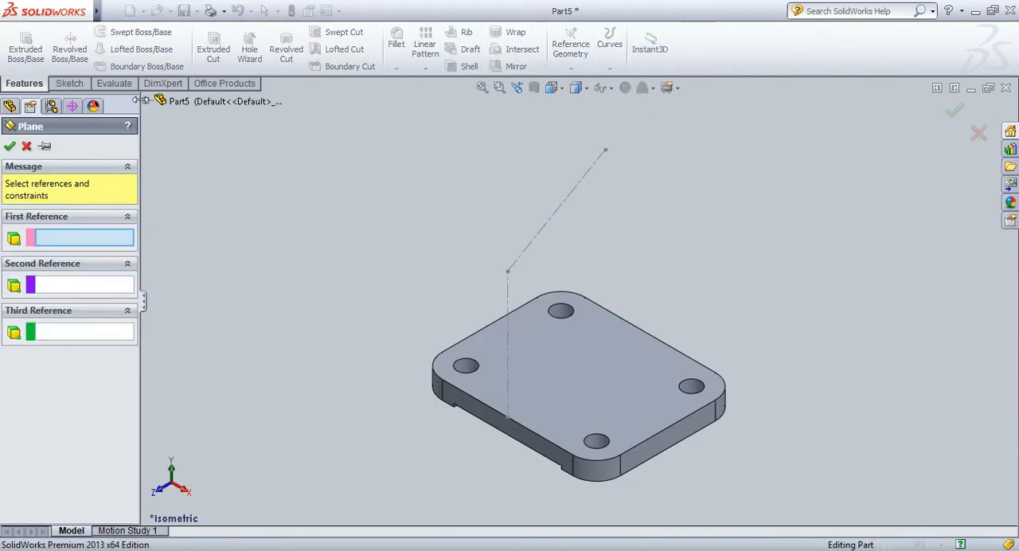
left_click(147, 101)
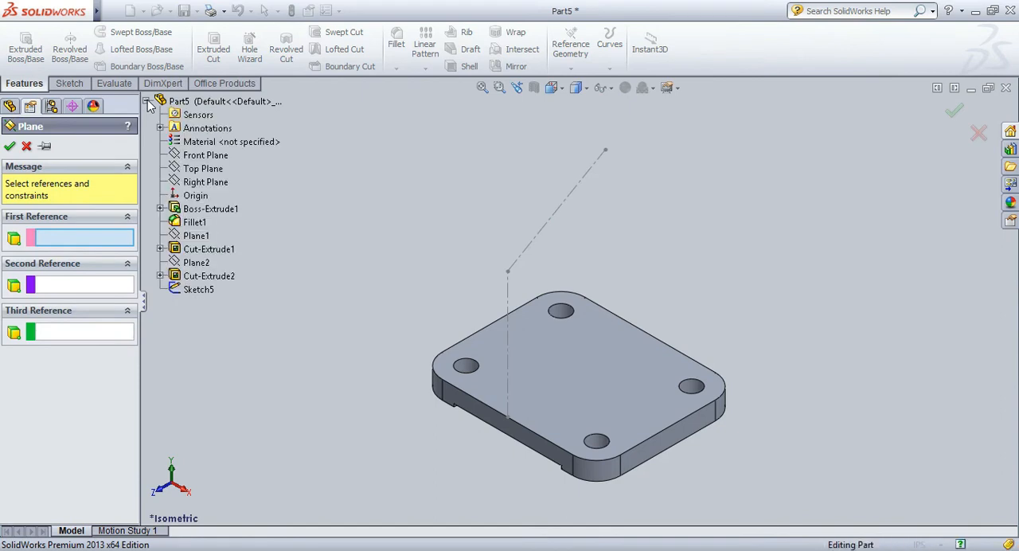
left_click(191, 182)
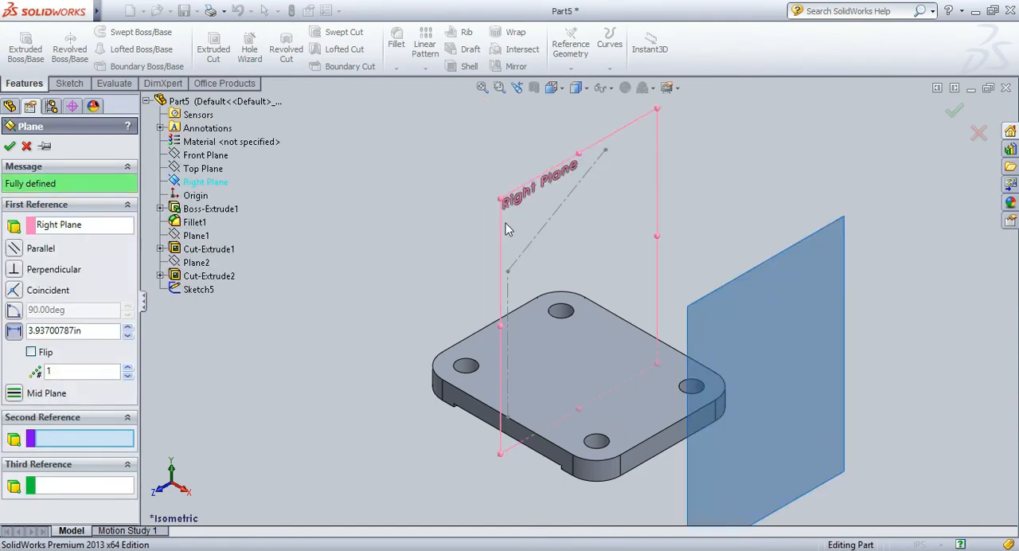
left_click(549, 225)
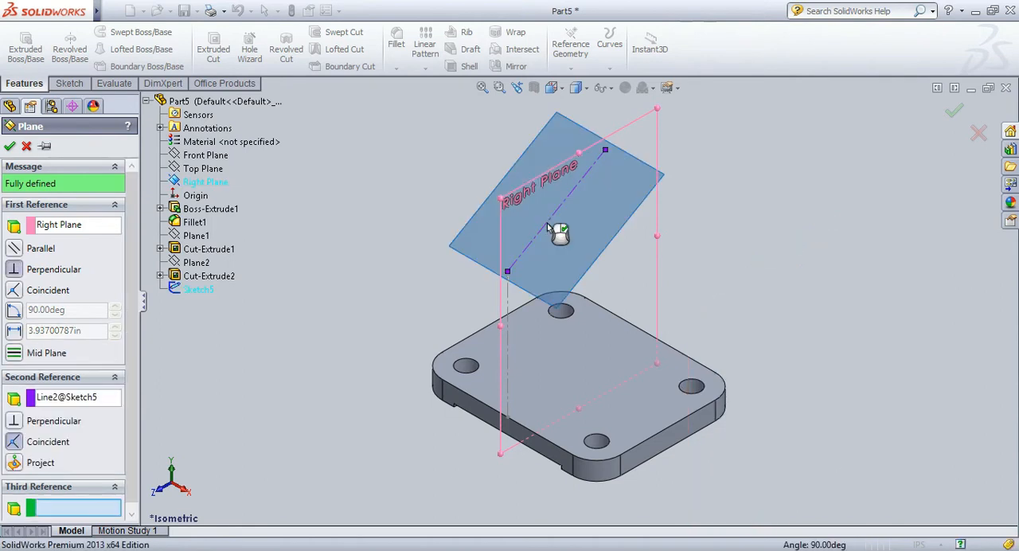
left_click(10, 145)
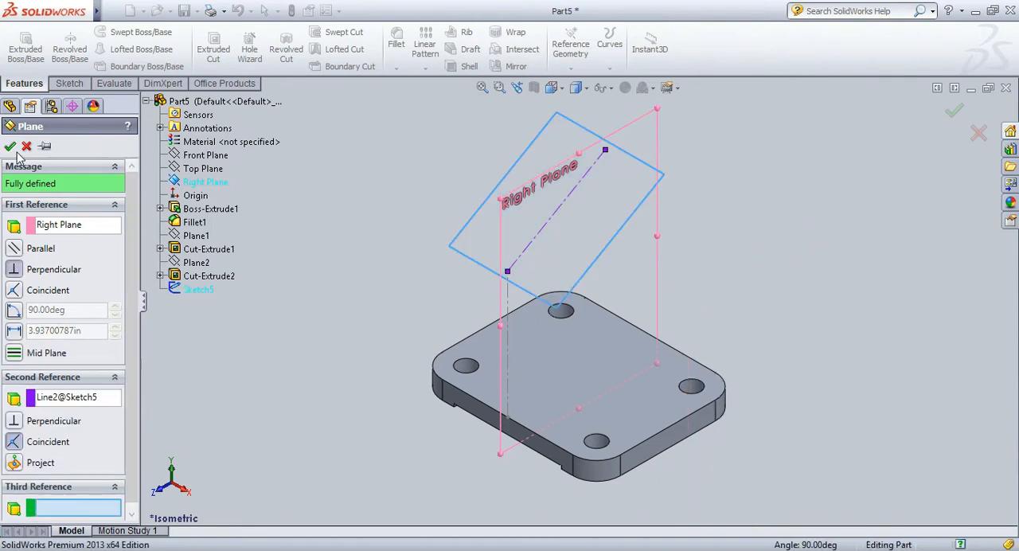
Sketch a center rectangle about 1.90 in wide on the new angled plane, centred on the sloping line's midpoint and reaching its upper end.
left_click(79, 83)
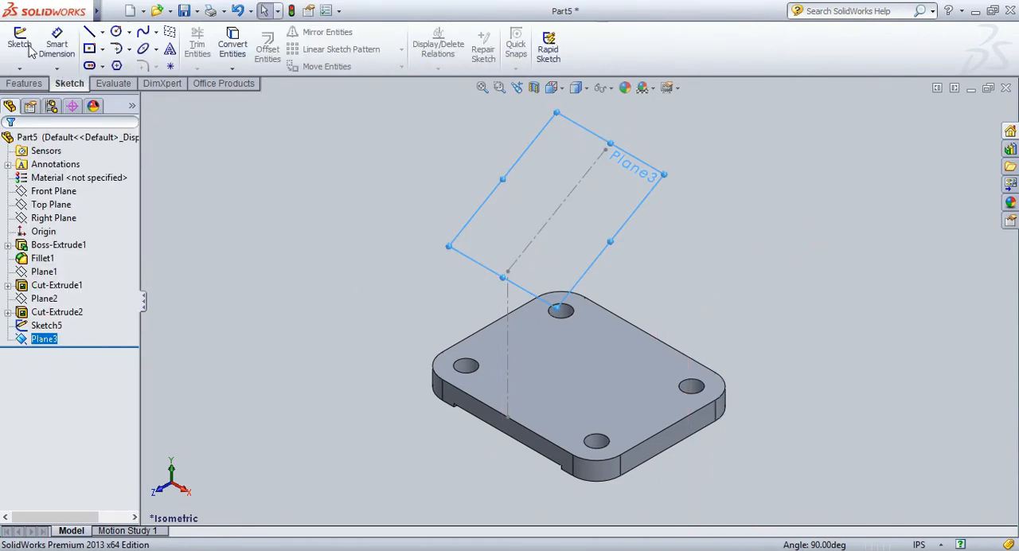
left_click(19, 43)
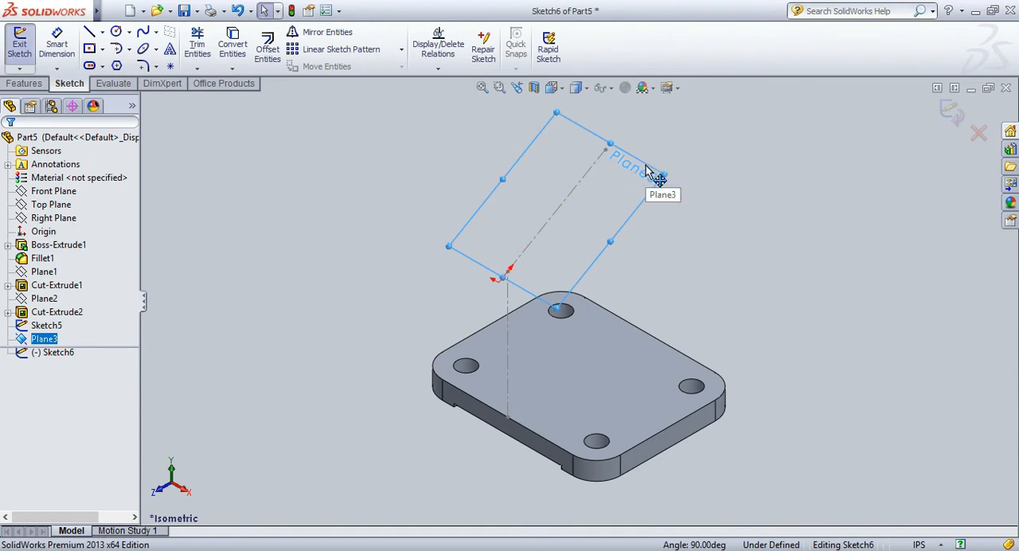
key("space")
left_click(713, 307)
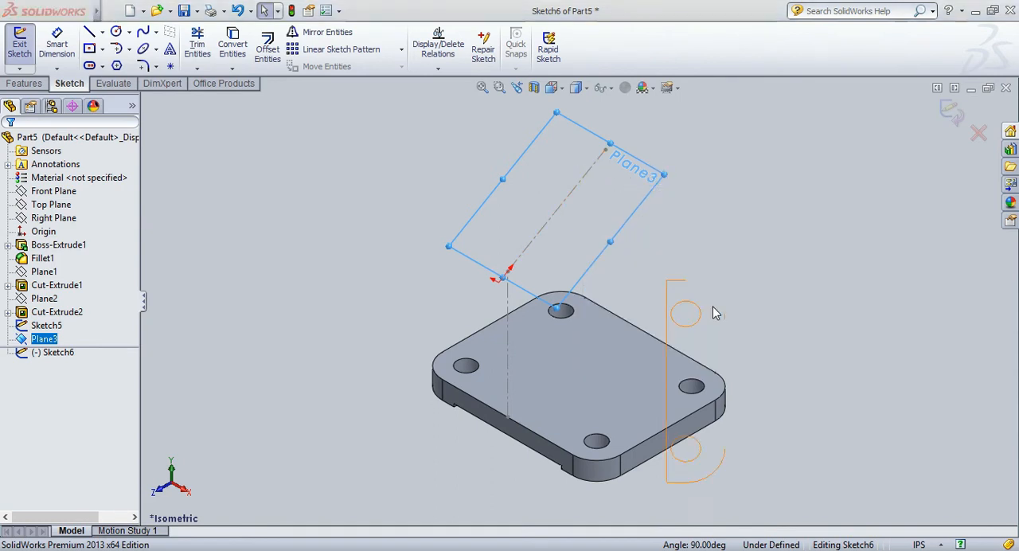
key("space")
left_click(841, 397)
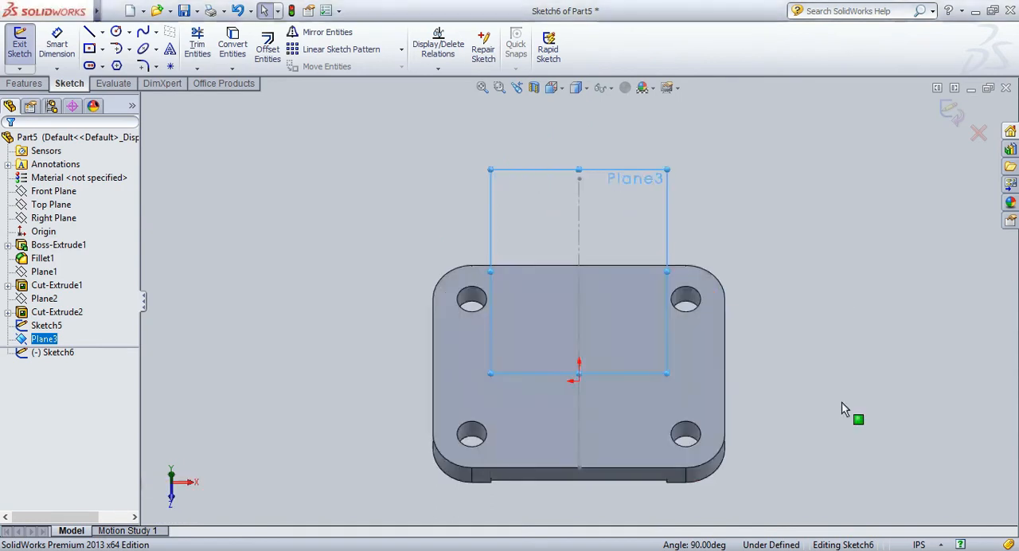
left_click(784, 253)
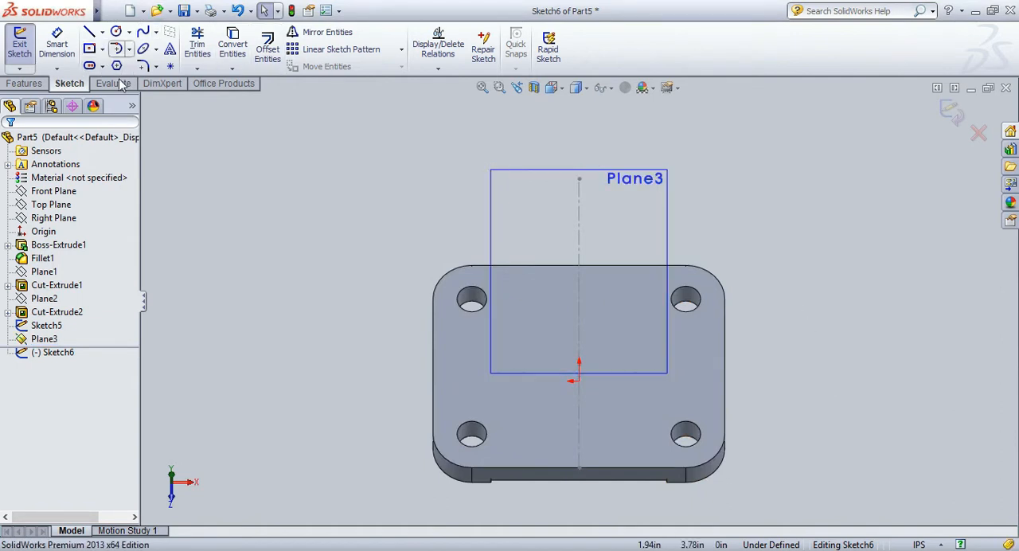
left_click(577, 269)
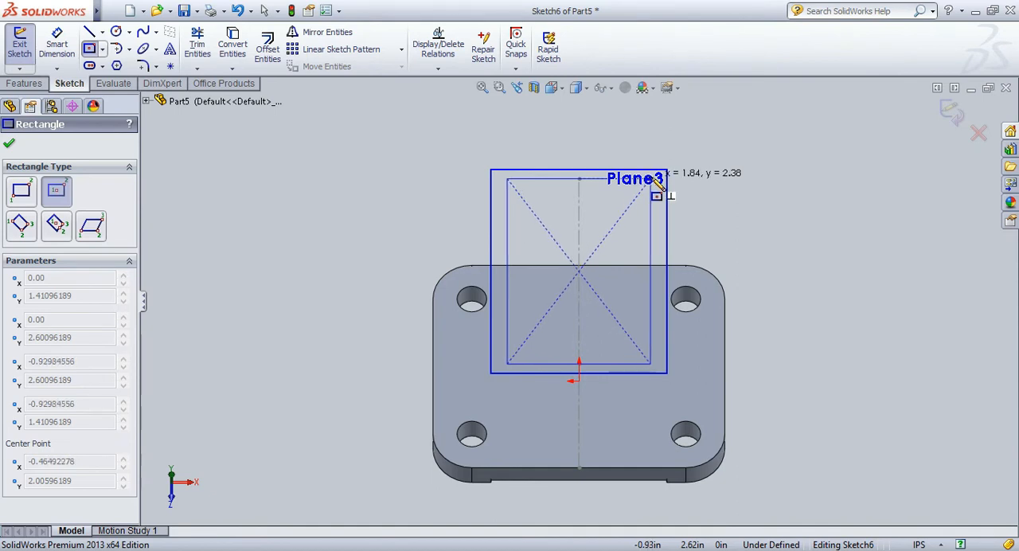
left_click(654, 179)
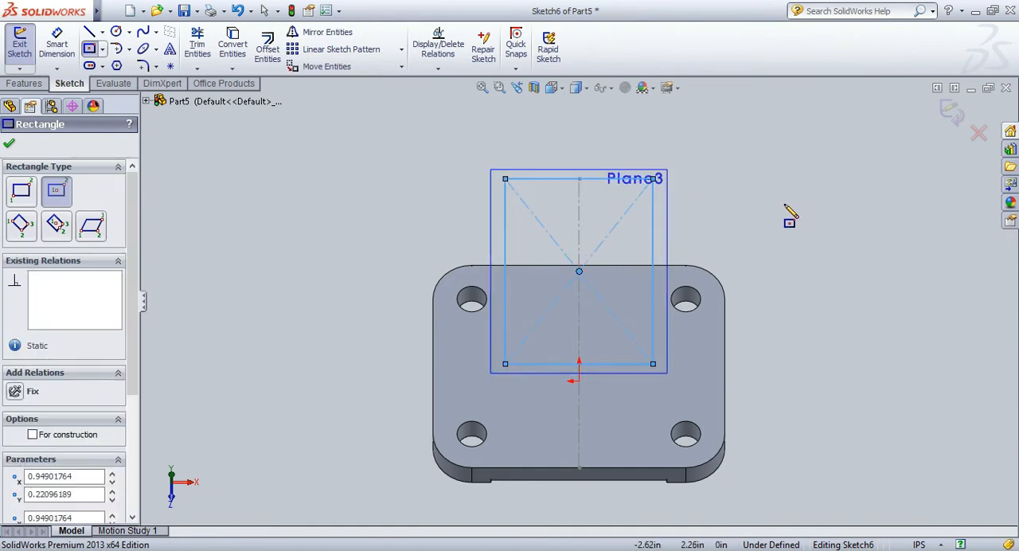
left_click(9, 143)
Dimension the rectangle's width to 1.88 in.
left_click(50, 48)
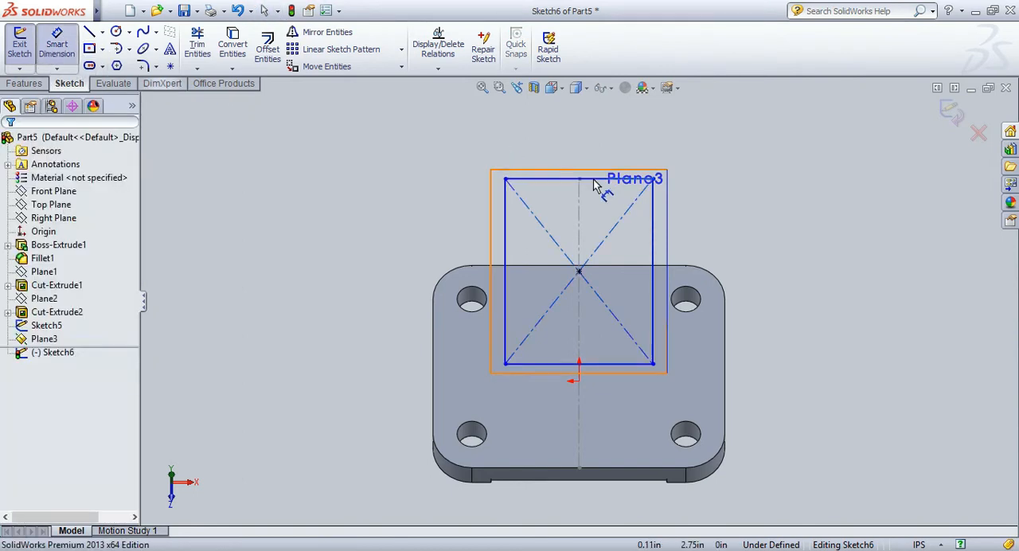
left_click(580, 159)
left_click(582, 157)
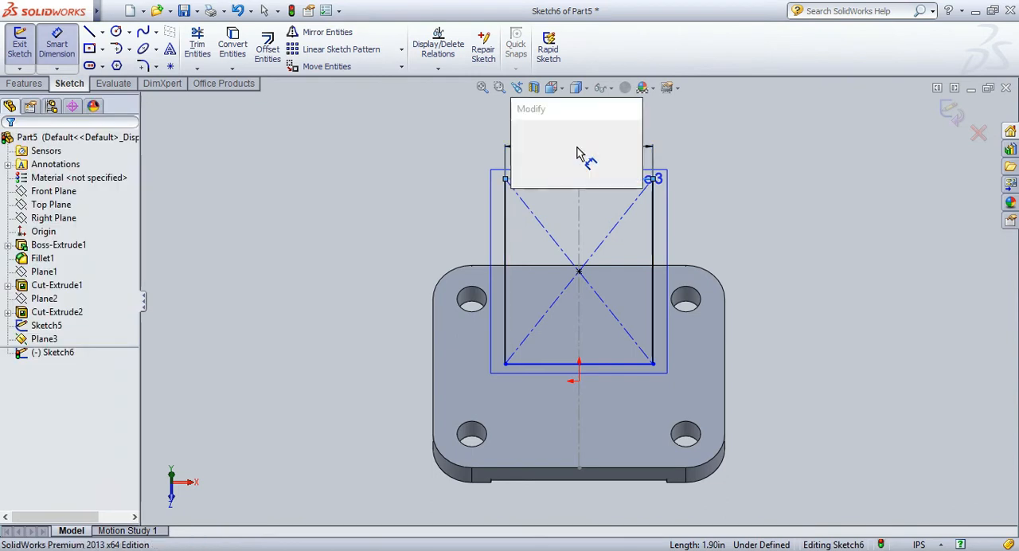
type("1.88")
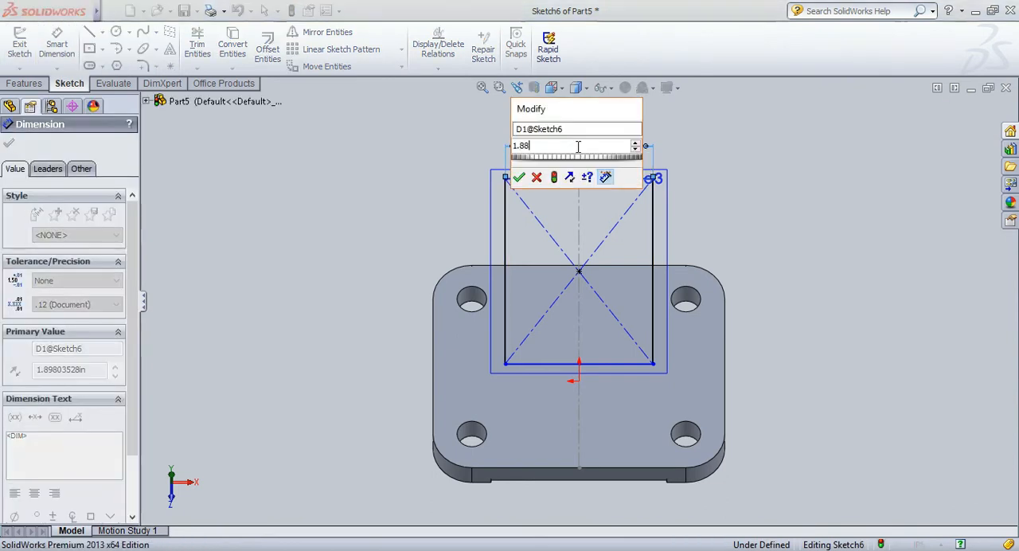
key("Return")
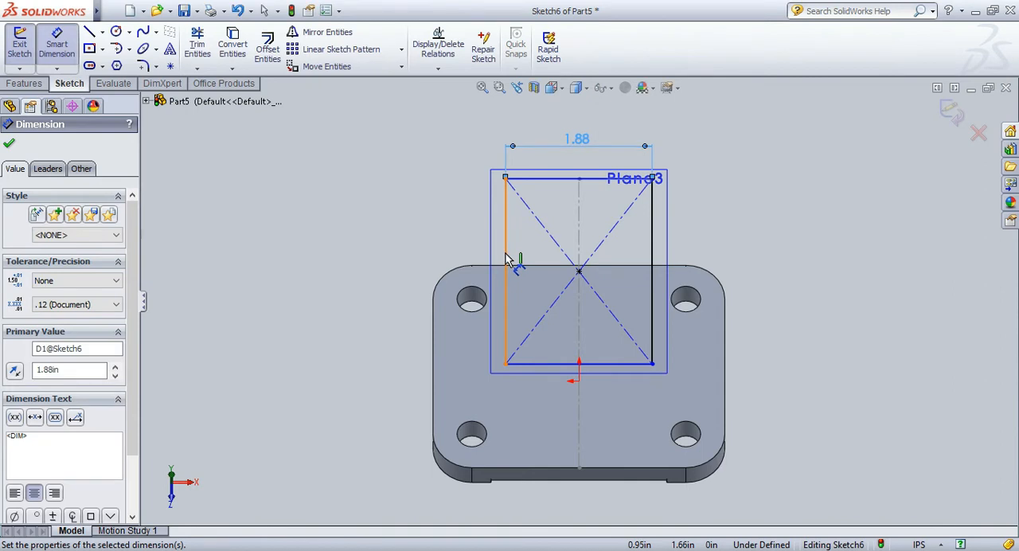
Dimension the rectangle's height along the slope to 2.38 in.
left_click(506, 259)
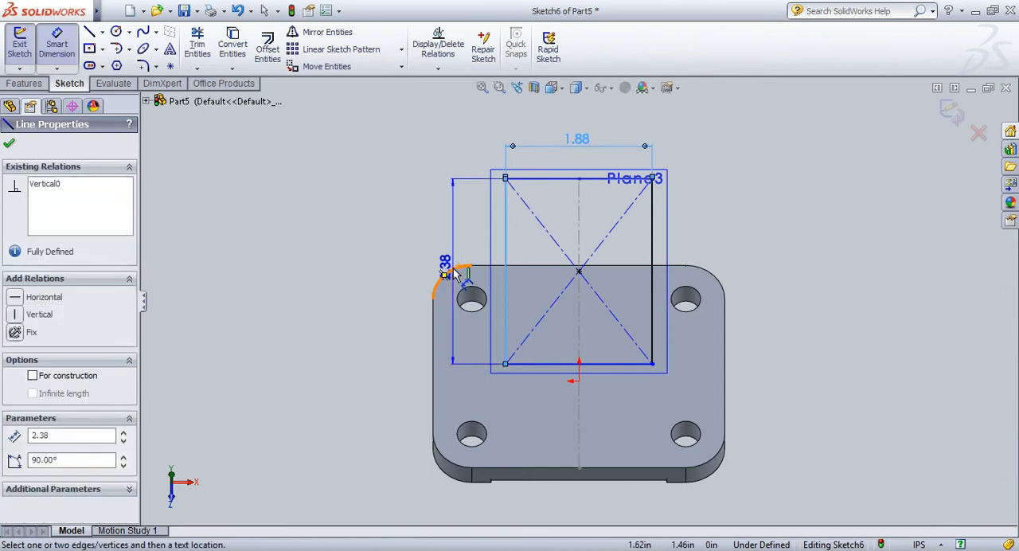
key("Escape")
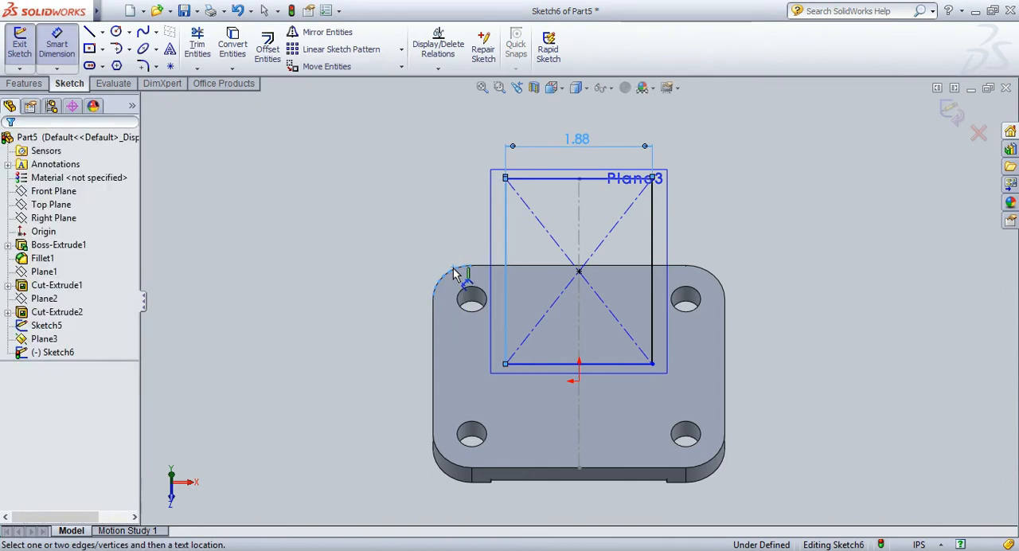
left_click(507, 303)
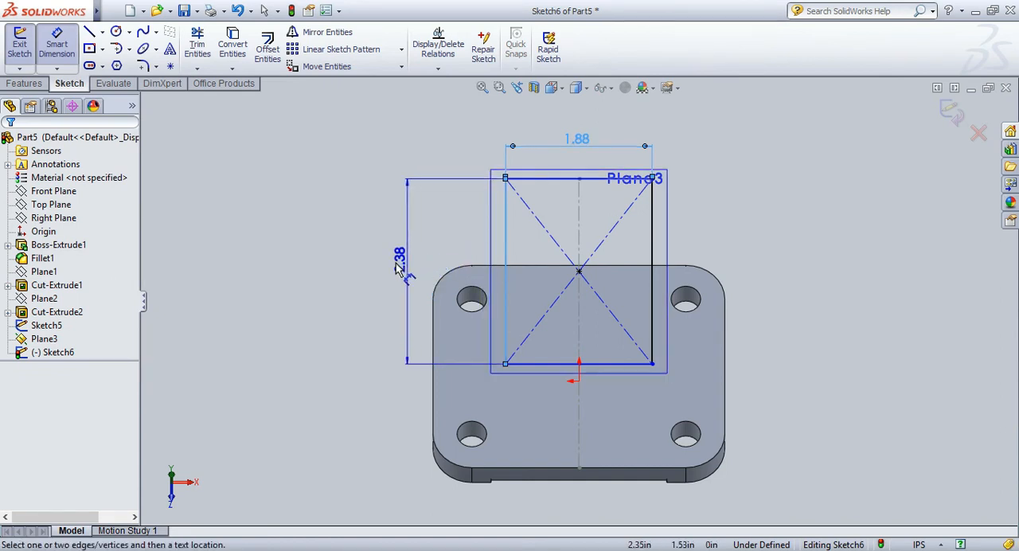
left_click(404, 271)
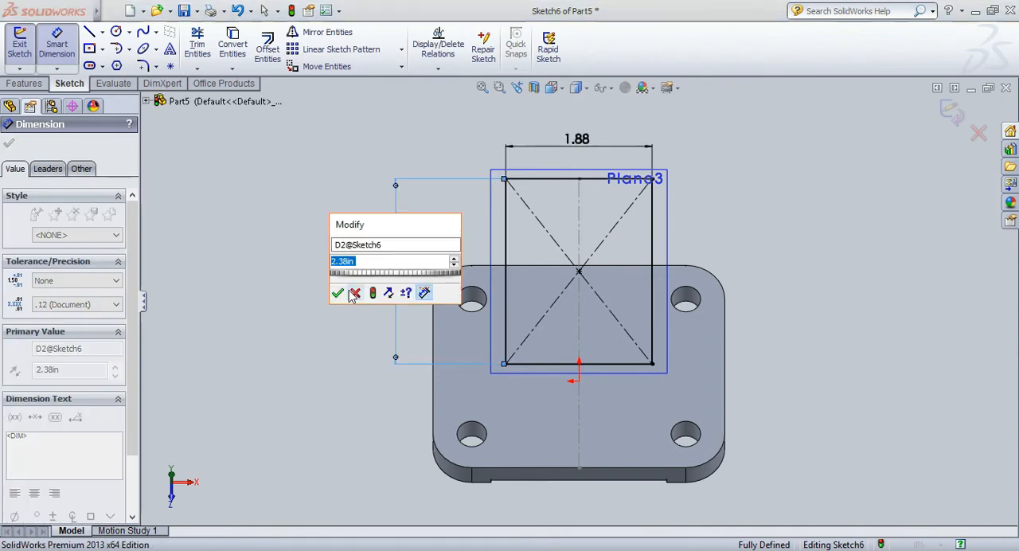
left_click(334, 294)
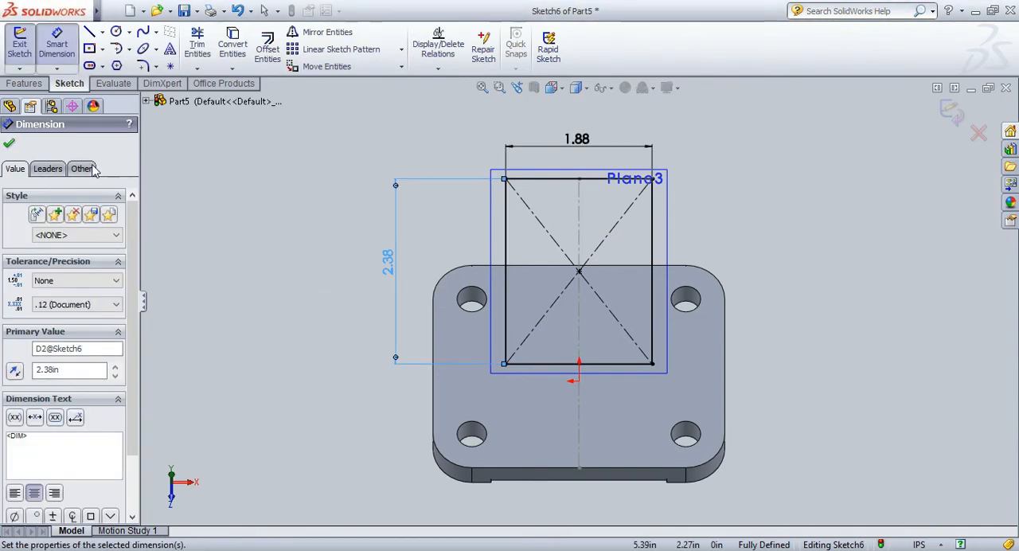
Extrude the rectangle 0.31 in with a blind boss in the reversed direction, facing up and away from the base plate.
left_click(22, 85)
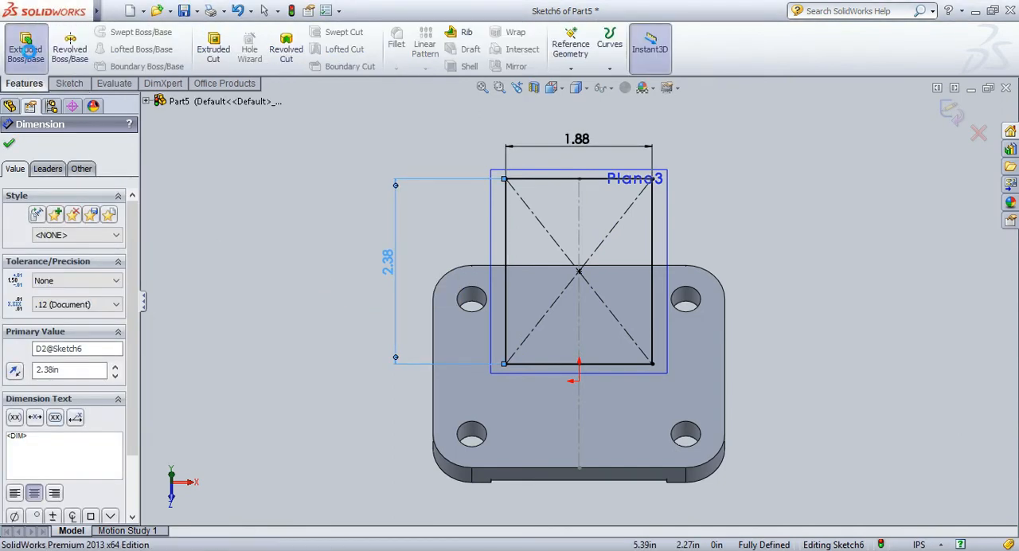
left_click(26, 50)
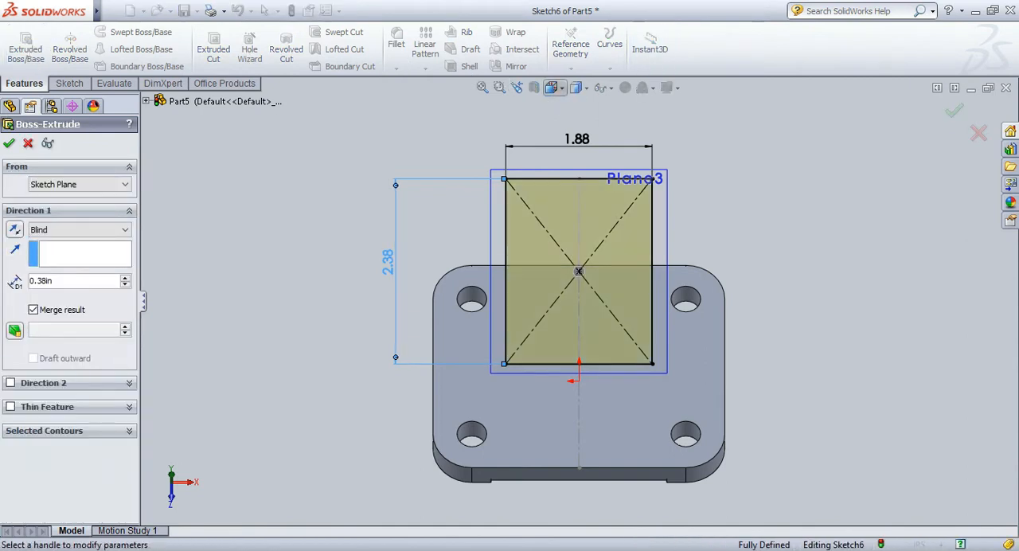
left_click(607, 106)
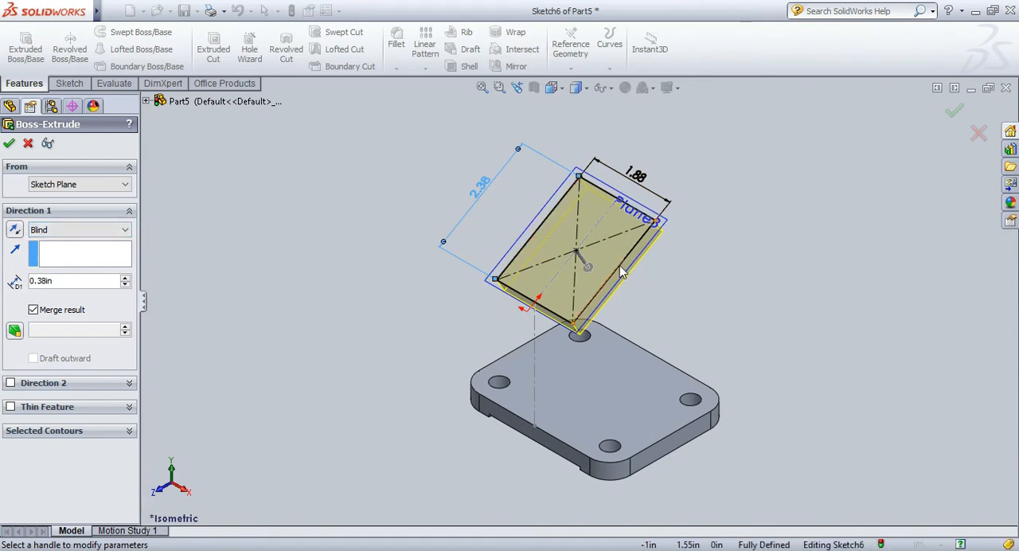
left_click(14, 231)
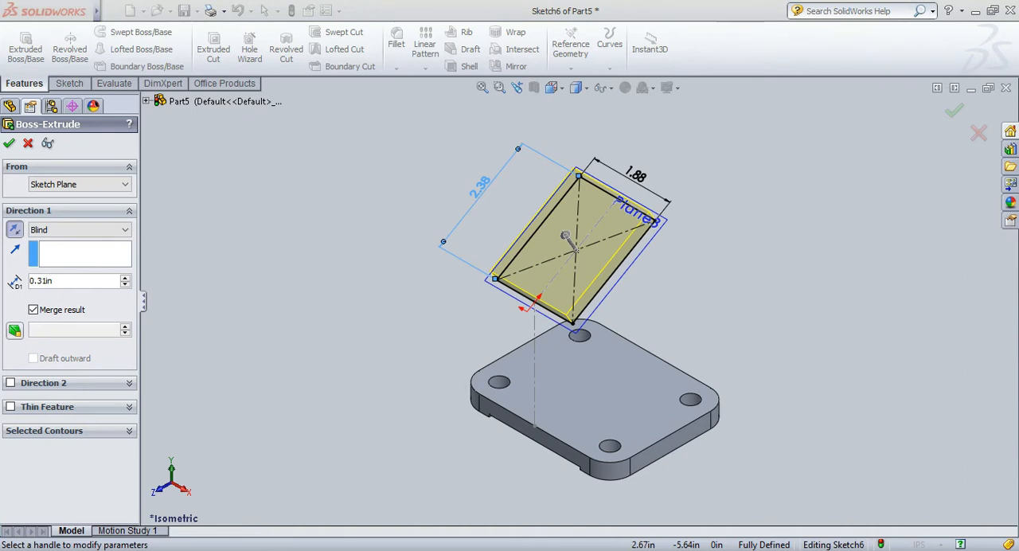
left_click(11, 143)
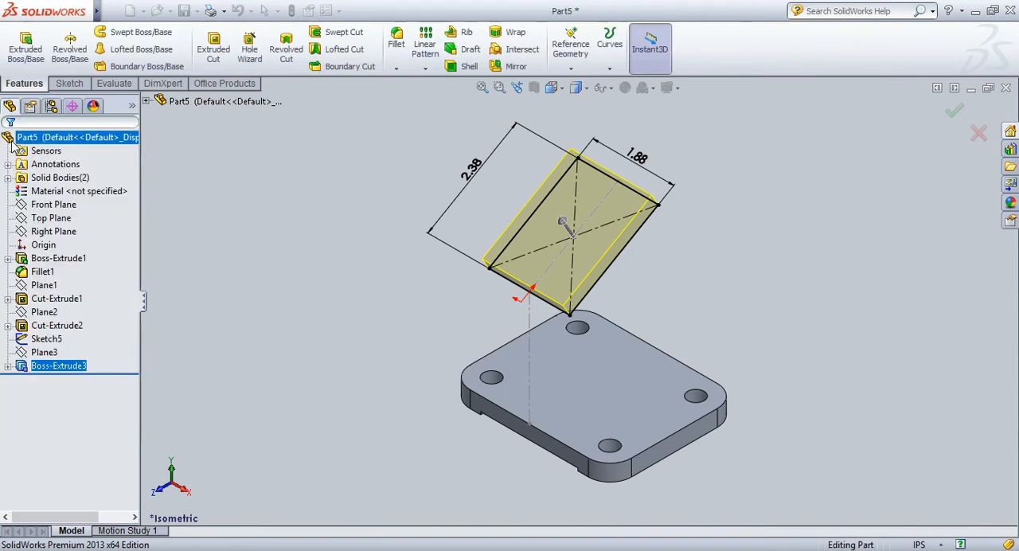
Fillet the four corner edges of the angled plate with a 0.50 in constant radius.
left_click(396, 40)
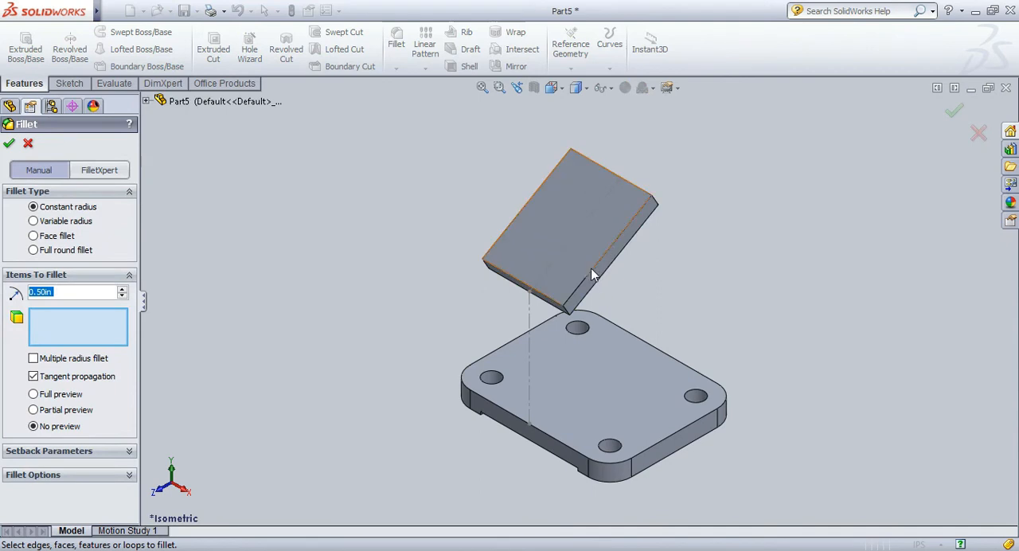
left_click(566, 306)
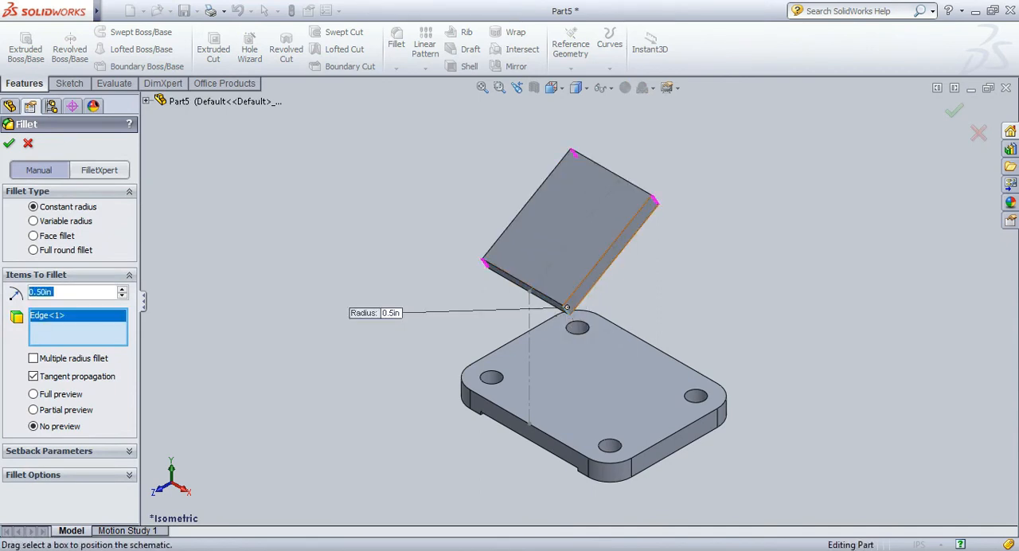
left_click(607, 267)
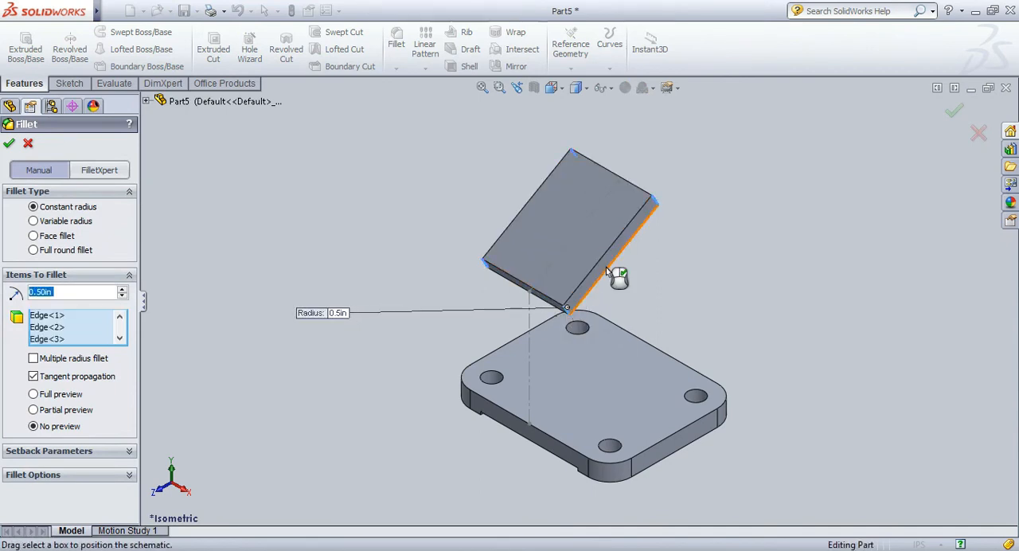
left_click(8, 144)
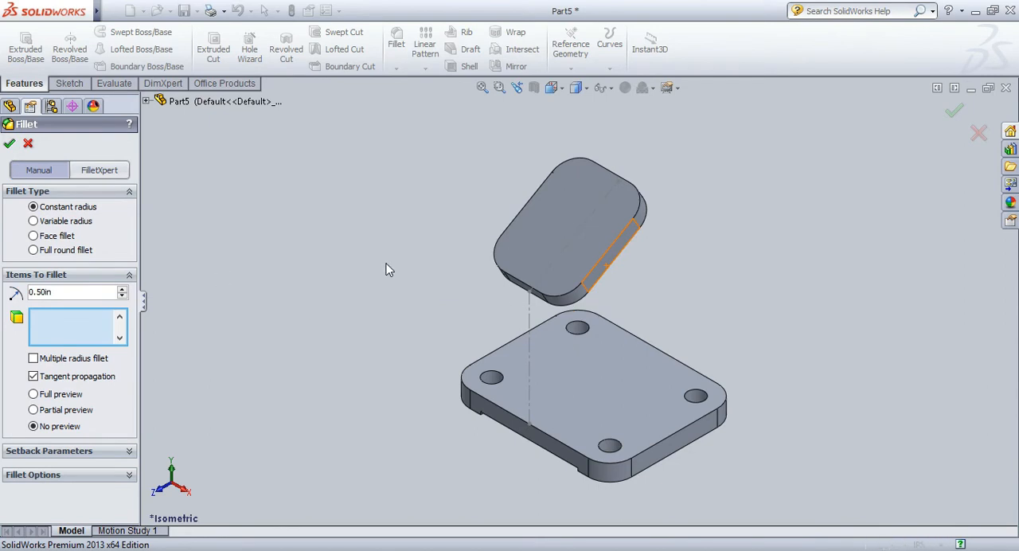
Sketch a center rectangle about 1 in wide and 1.6 in tall on the angled plate's upper face, centred on the sloping line's midpoint.
left_click(543, 230)
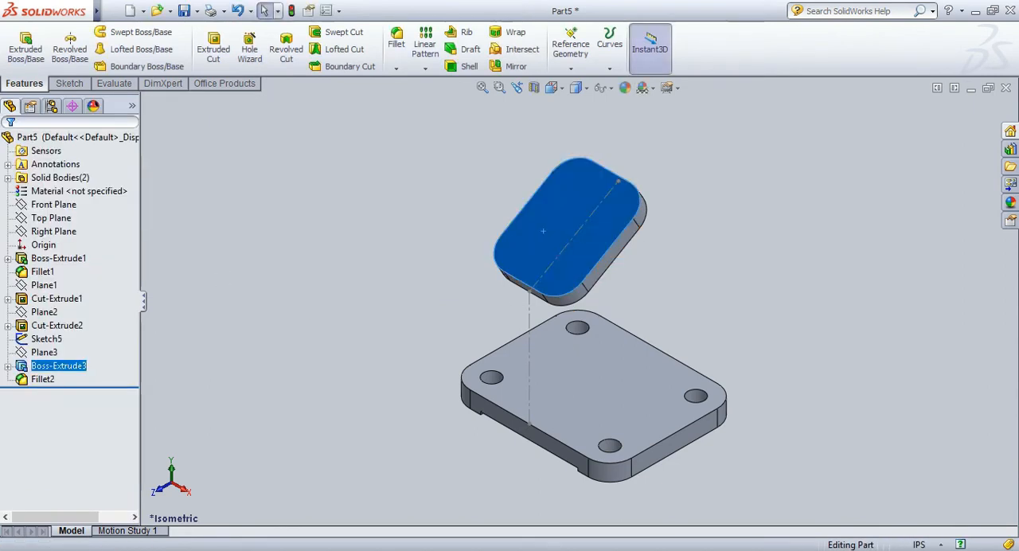
left_click(570, 207)
key("space")
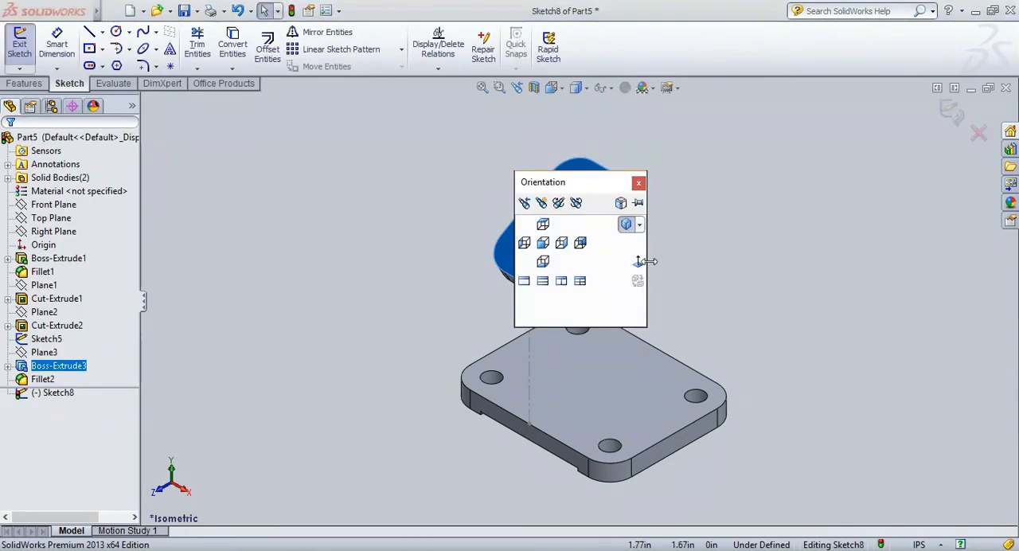
left_click(639, 262)
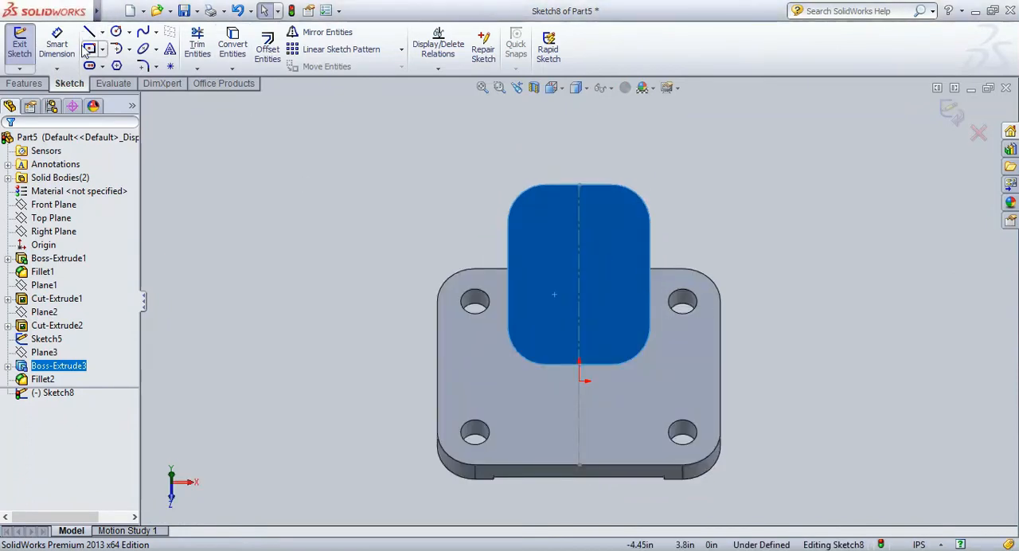
left_click(89, 49)
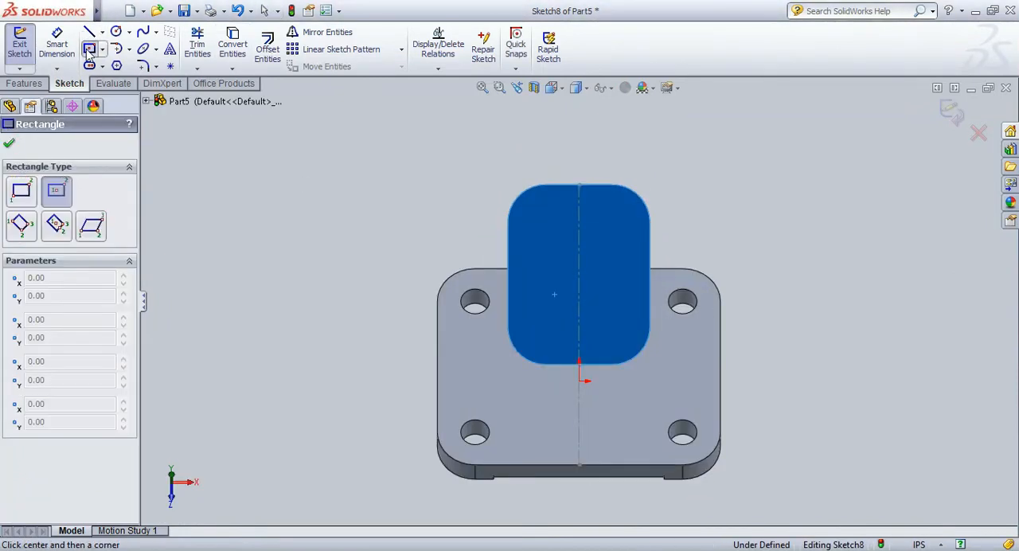
left_click(579, 274)
left_click(617, 214)
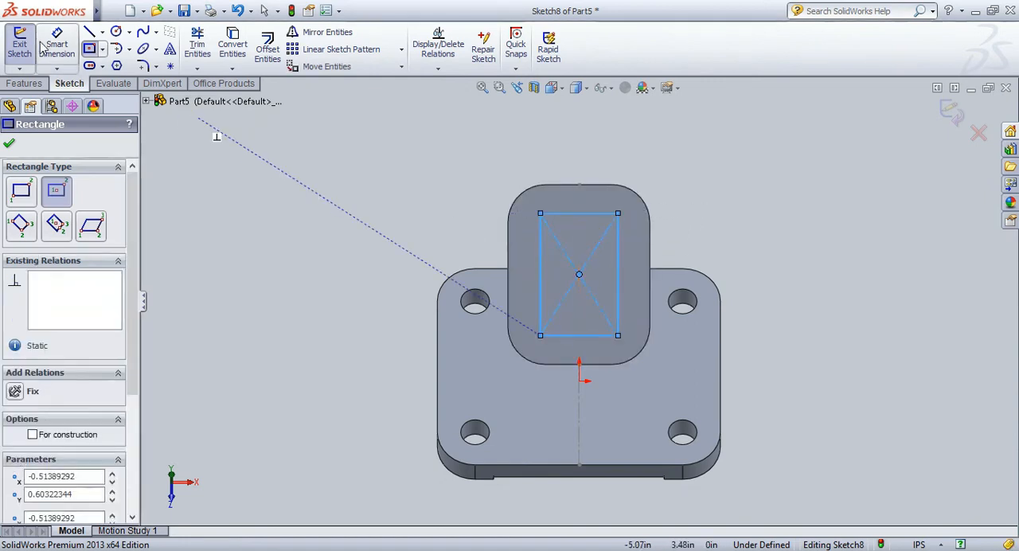
Make the angled plate's sketched rectangle construction geometry and dimension its width to 1.26 in.
left_click(33, 434)
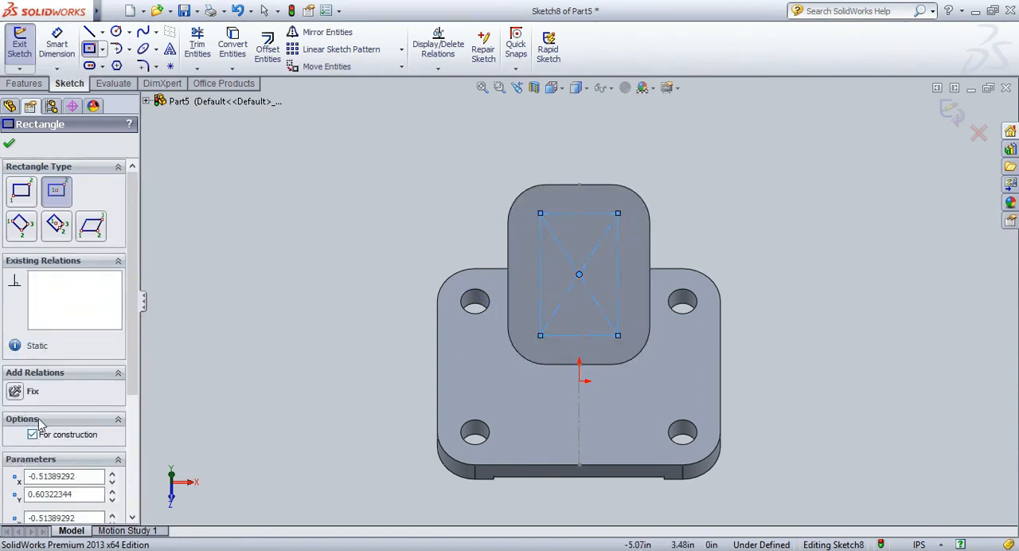
left_click(10, 142)
left_click(57, 44)
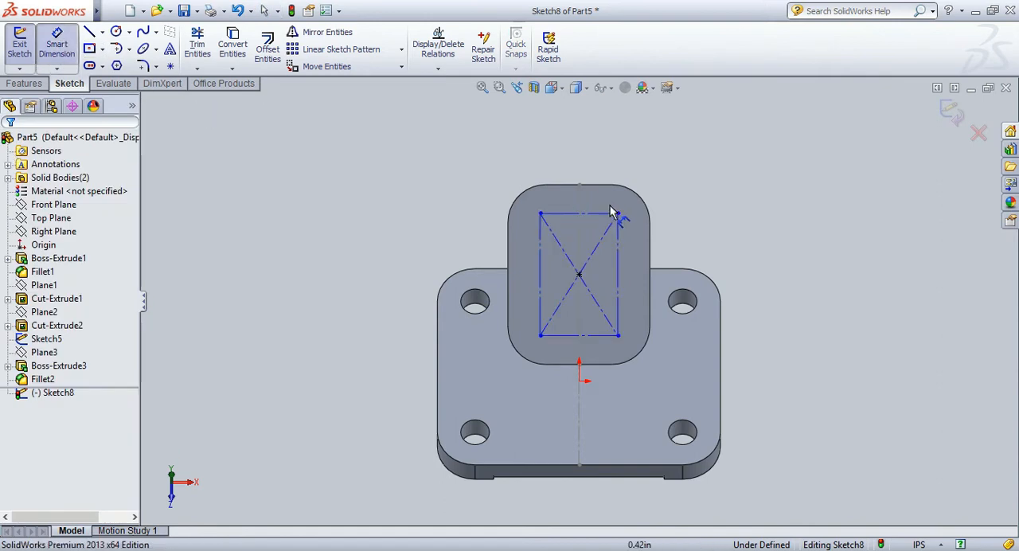
left_click(591, 221)
left_click(585, 163)
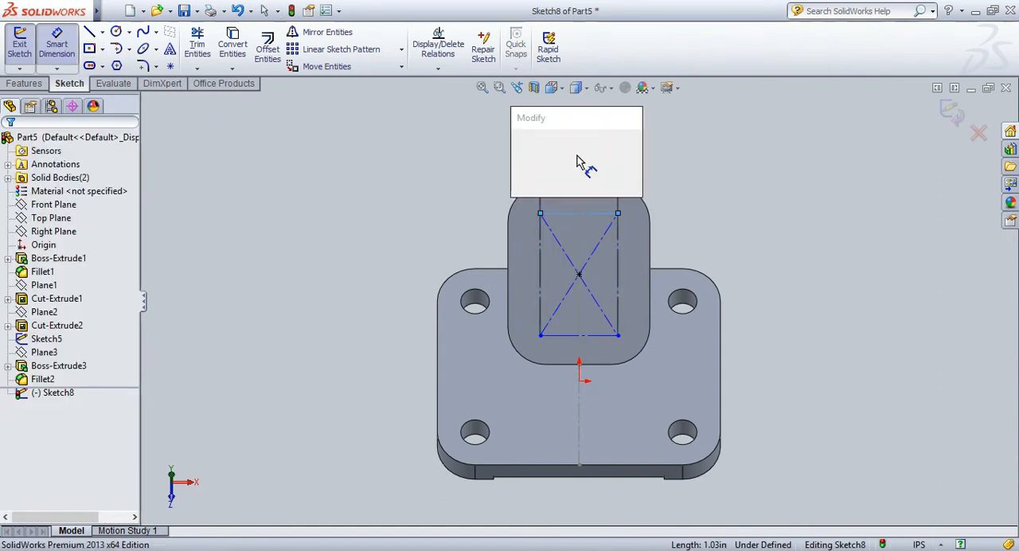
type("1.00")
key("Return")
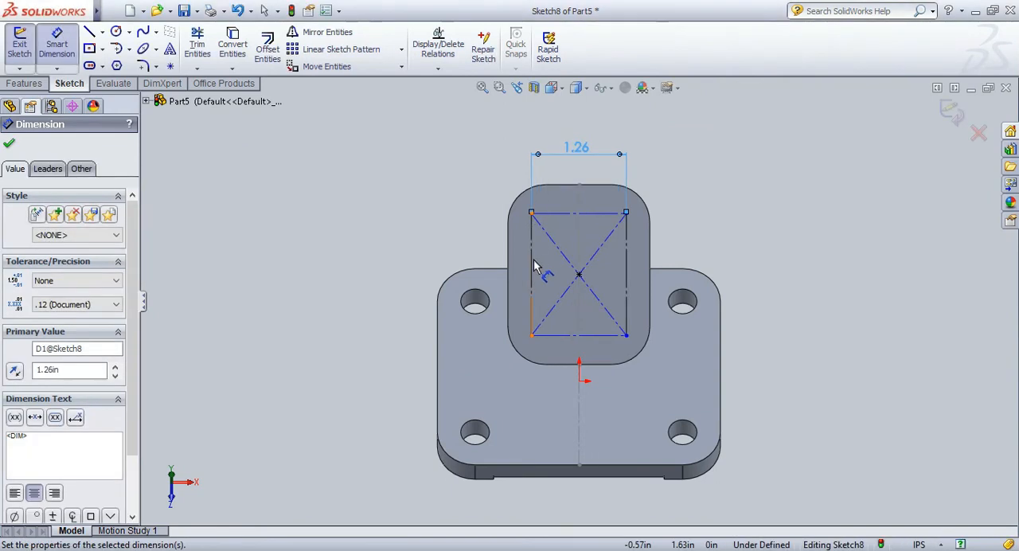
Dimension the construction rectangle's height to 1.74 in.
left_click(531, 270)
left_click(393, 277)
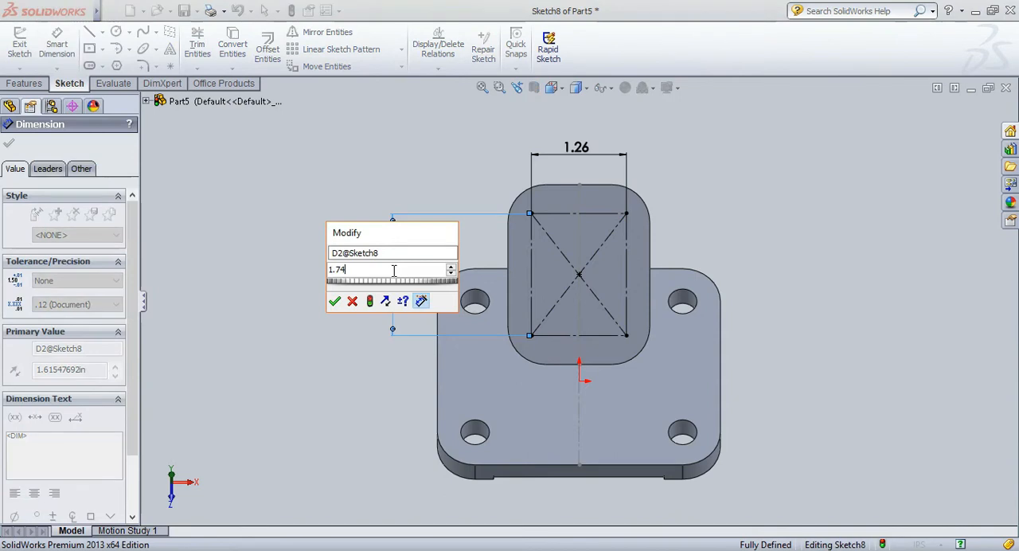
key("Return")
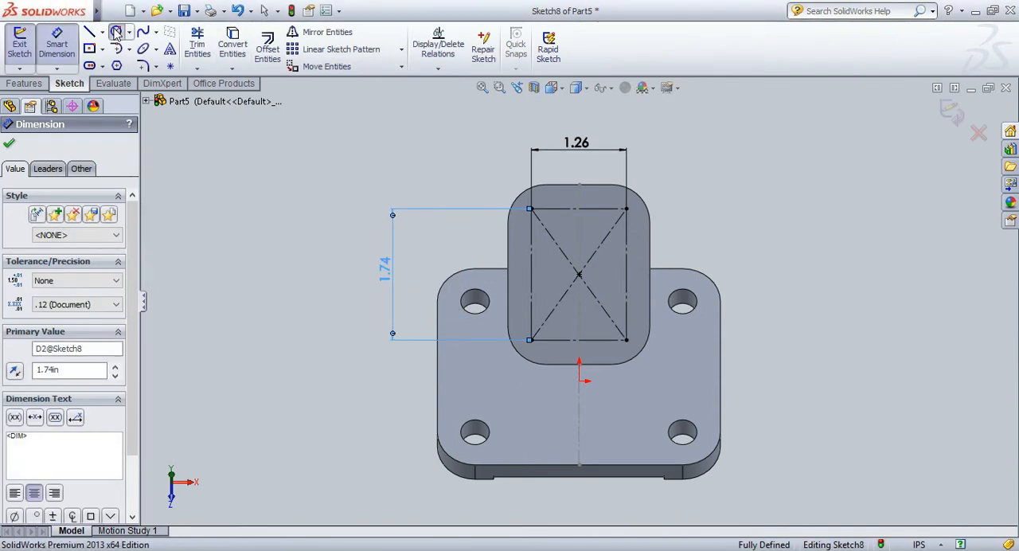
Sketch four circles centred on the construction rectangle's corners, with radii from about 0.17 to 0.34 in.
left_click(117, 31)
left_click(626, 208)
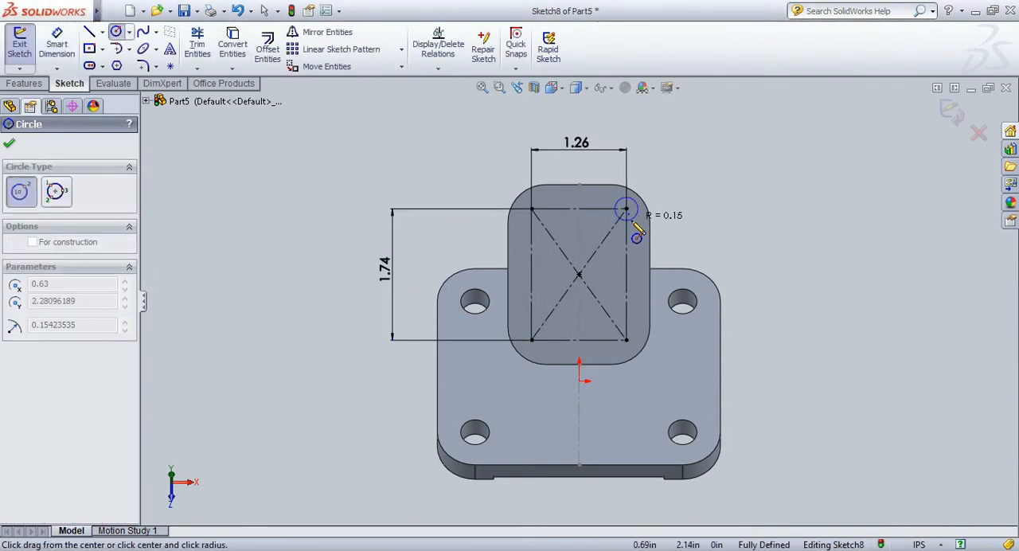
left_click(615, 220)
left_click(532, 208)
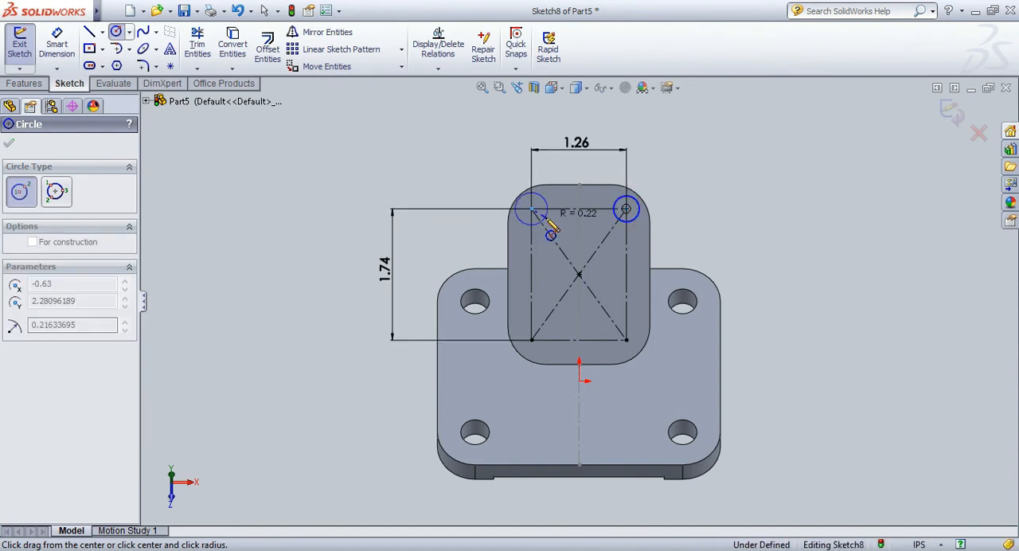
left_click(544, 220)
left_click(532, 340)
left_click(552, 352)
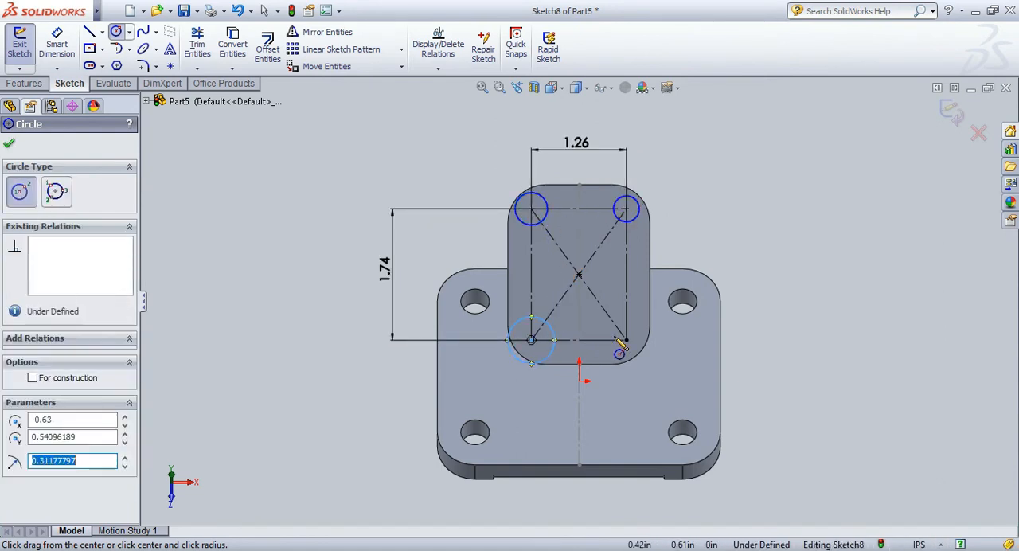
left_click(626, 340)
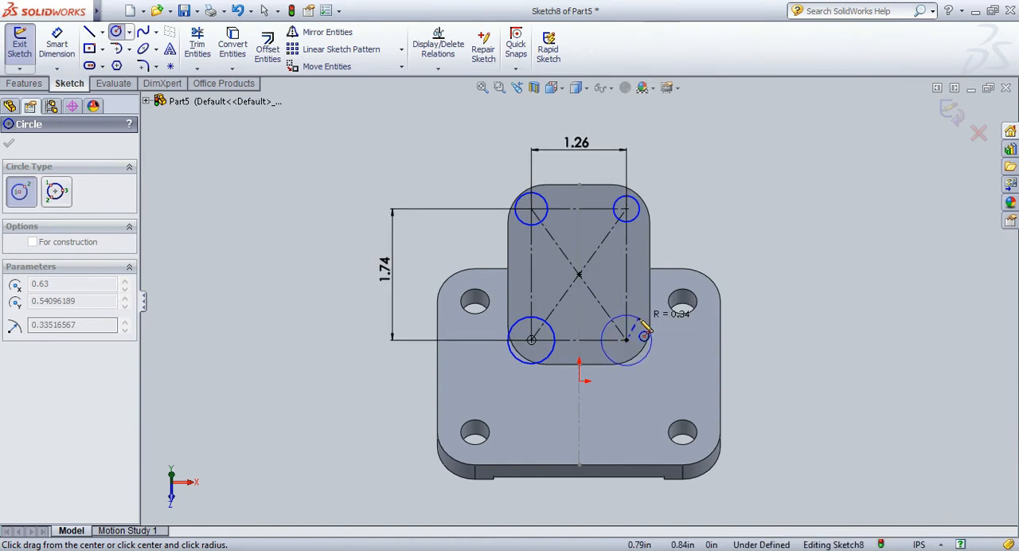
left_click(646, 325)
key("Escape")
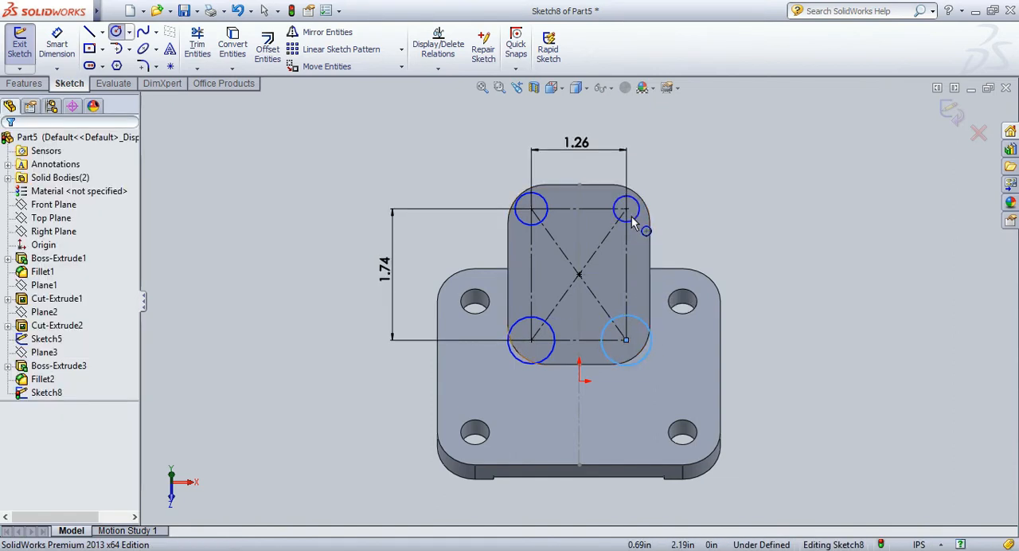
Apply an Equal relation to all four corner circles.
left_click(545, 225)
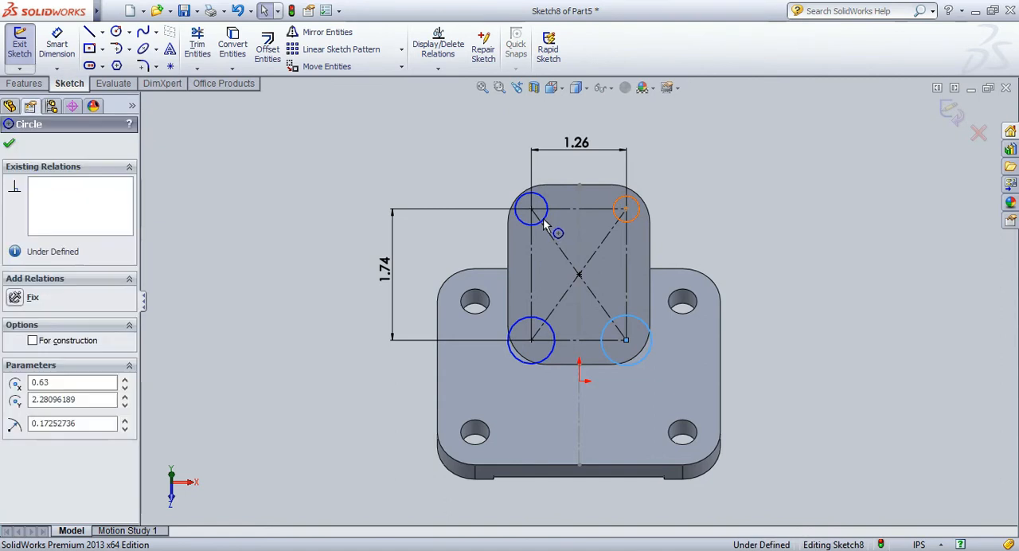
left_click(550, 339, "ctrl")
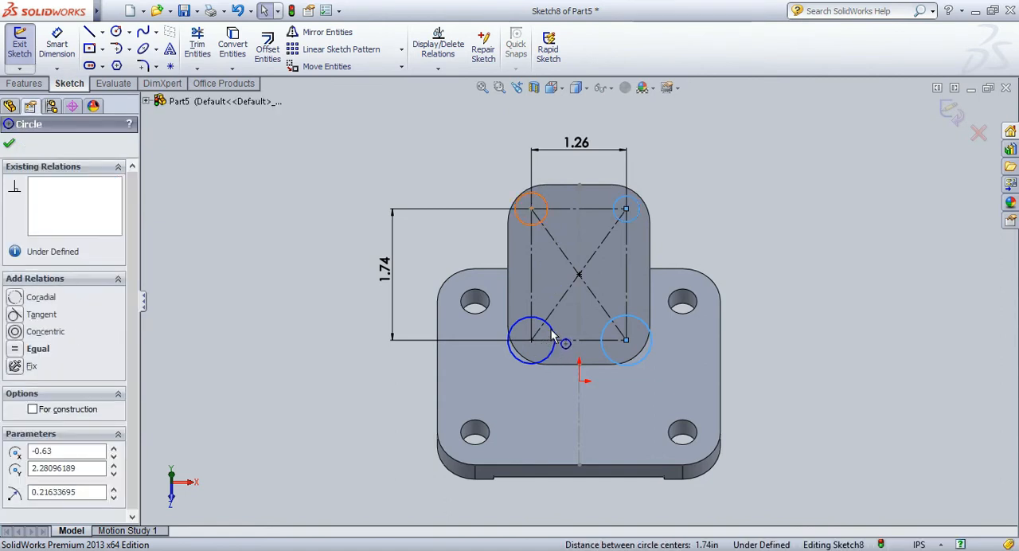
left_click(549, 339, "ctrl")
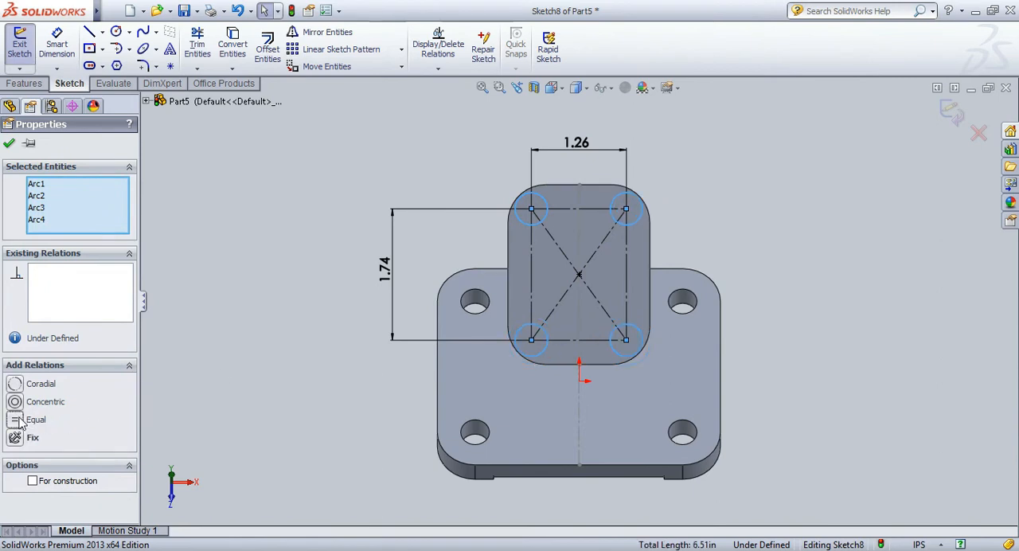
left_click(10, 143)
Dimension the upper-right circle's diameter to 0.31 in.
left_click(56, 44)
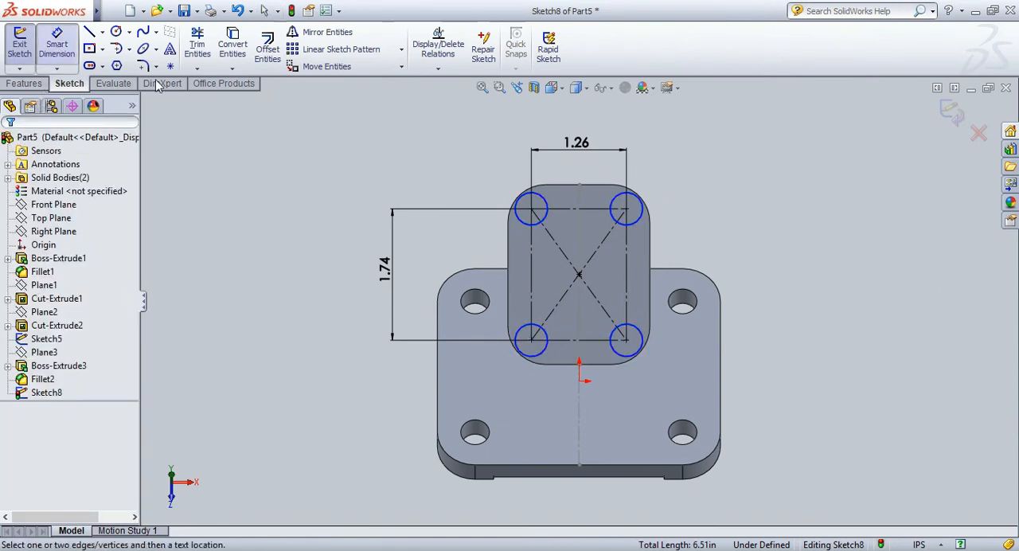
left_click(639, 230)
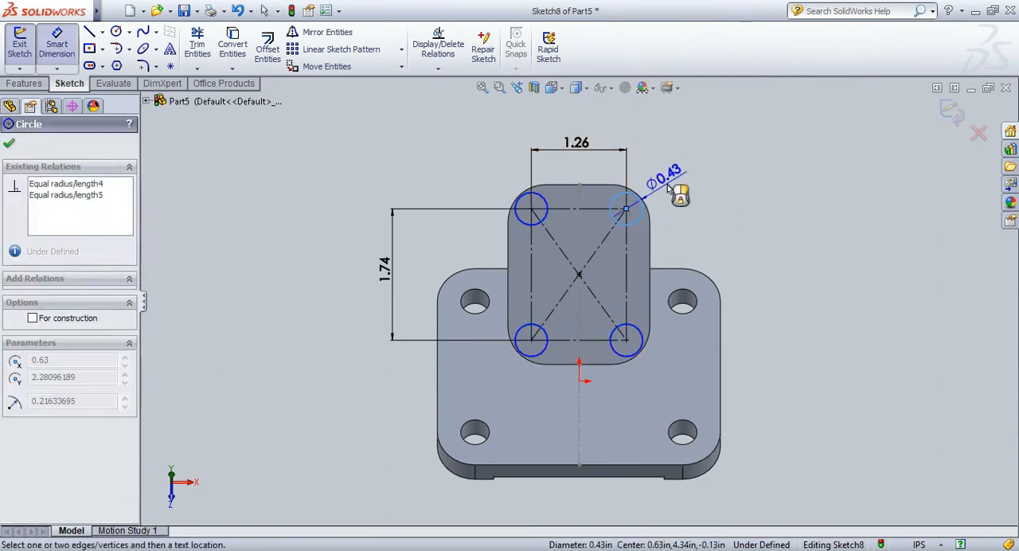
left_click(673, 192)
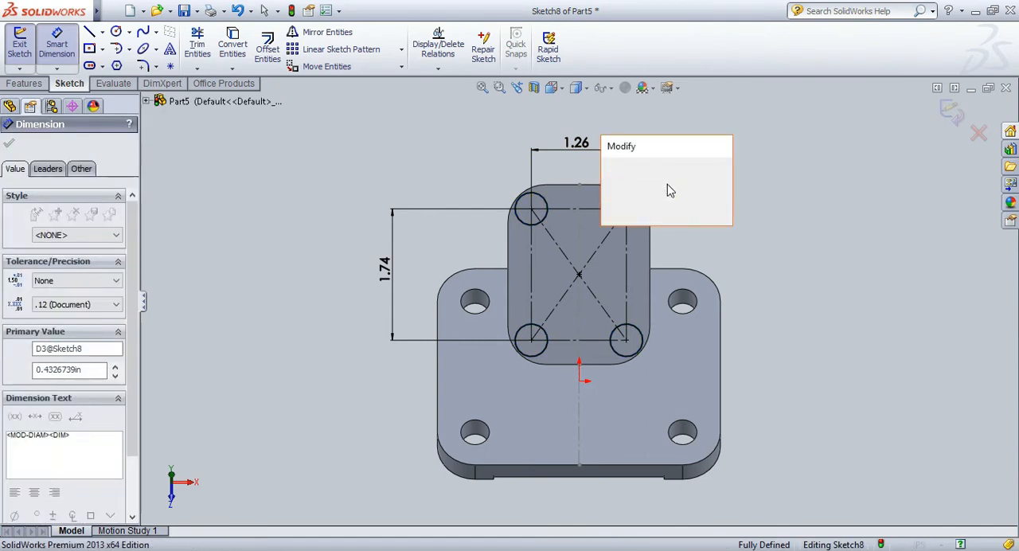
key("Return")
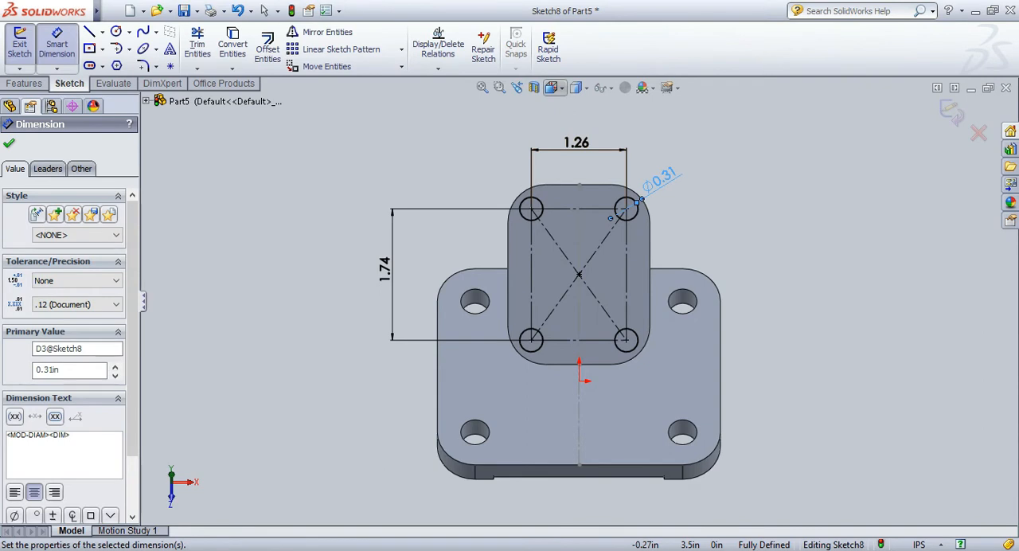
Cut the four circles into the angled plate with a 0.31 in blind Extruded Cut.
left_click(607, 106)
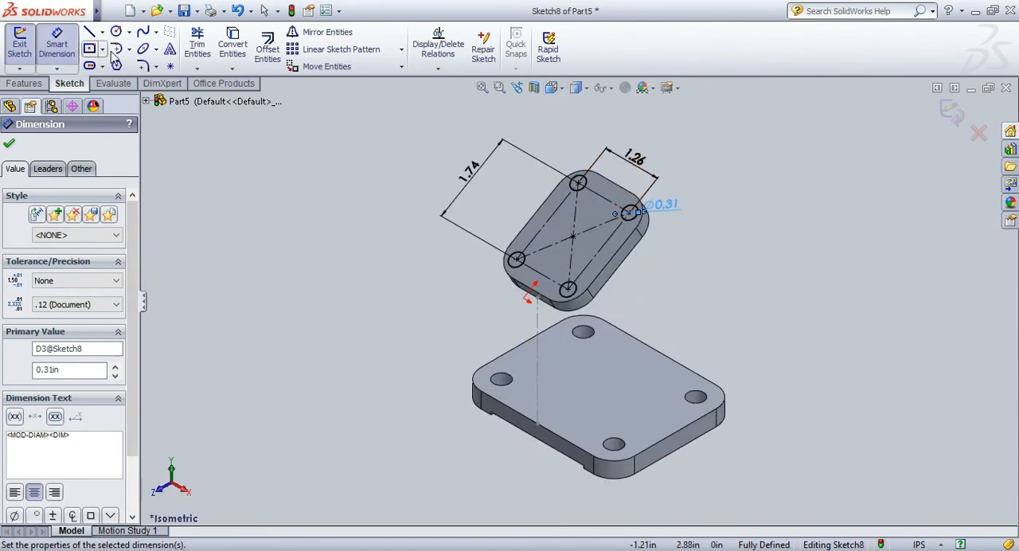
left_click(9, 145)
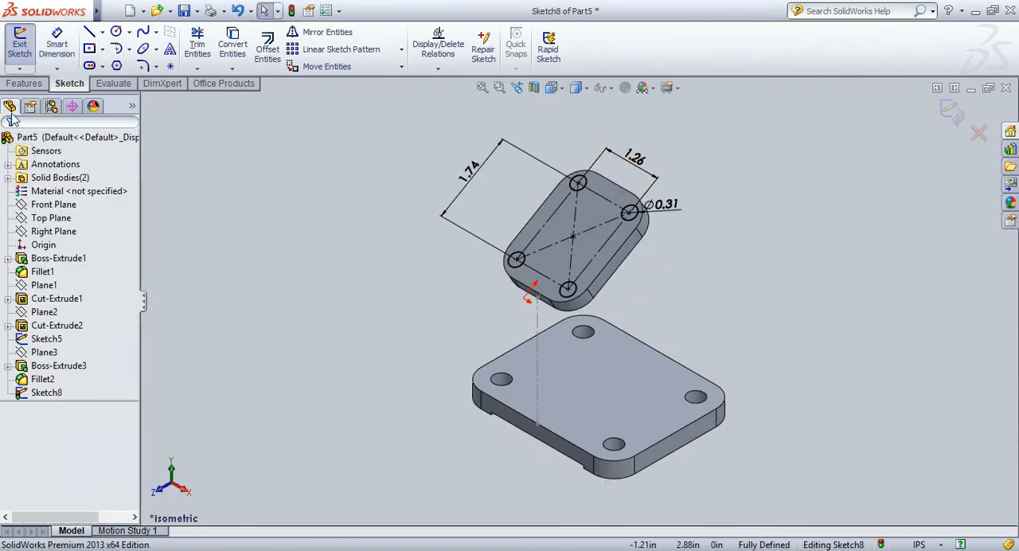
left_click(22, 85)
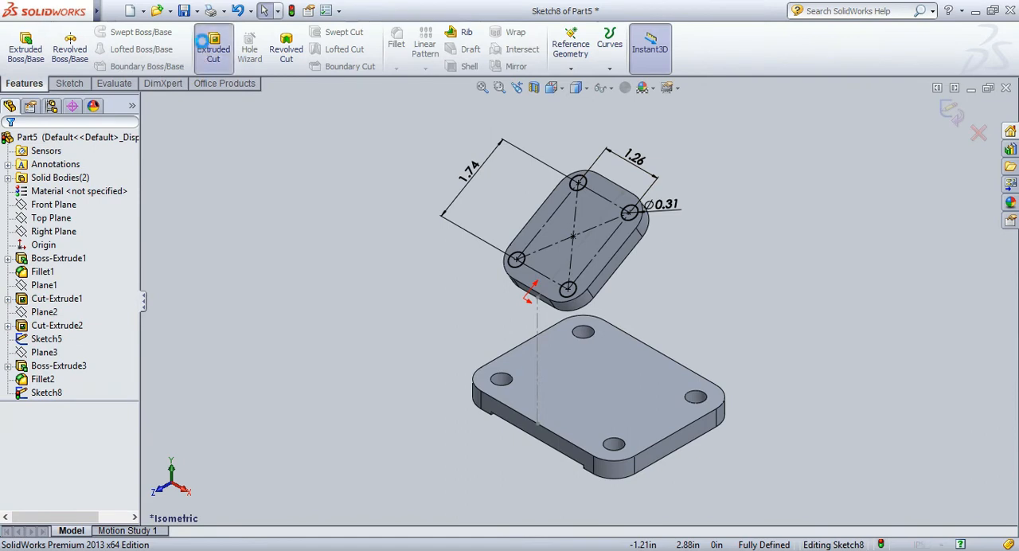
left_click(208, 46)
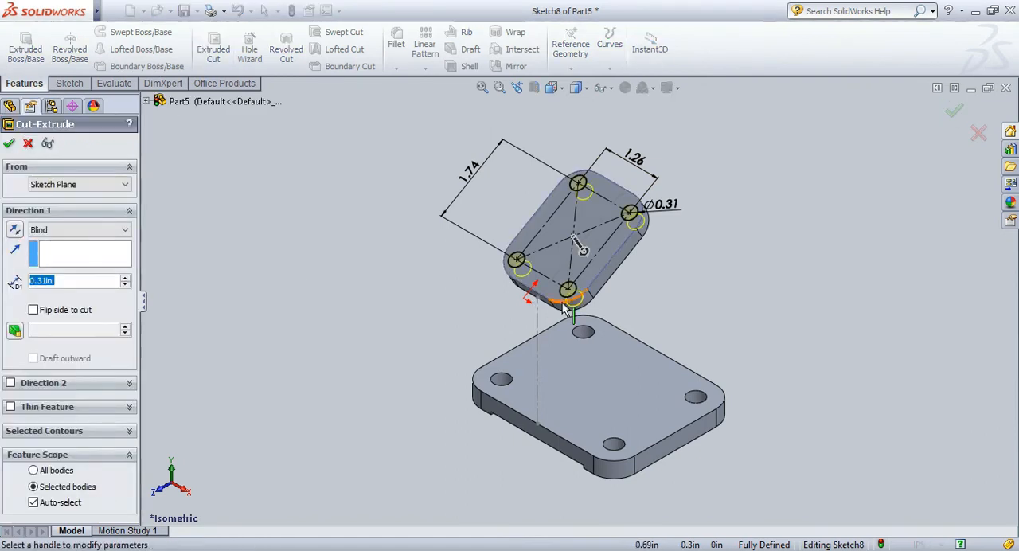
left_click(9, 144)
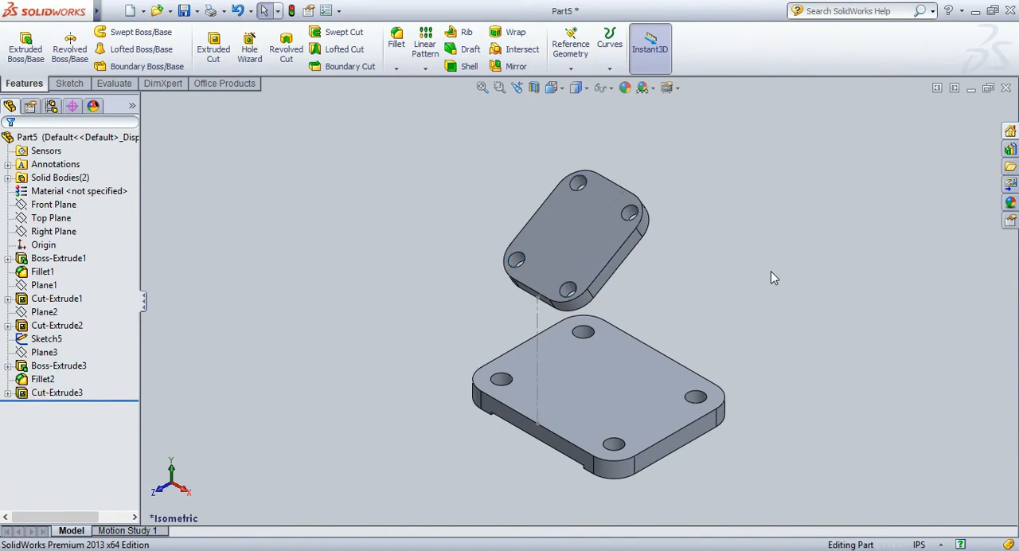
Sketch a center rectangle on the base plate's upper face, centred on the origin, spanning the full 3.75 in width and about 0.26 in deep.
left_click(785, 311)
left_click_drag(785, 311, 790, 327)
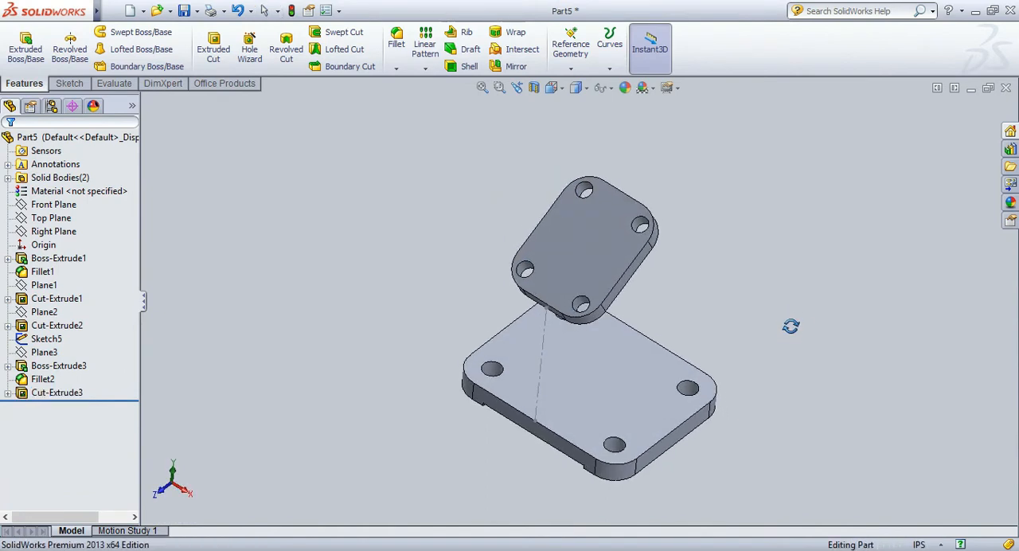
left_click(659, 383)
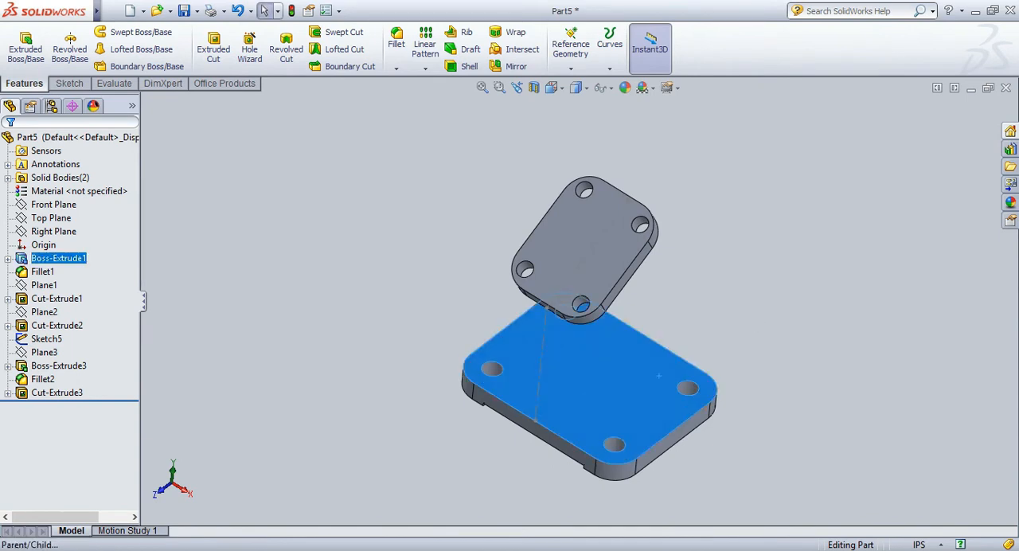
left_click(694, 243)
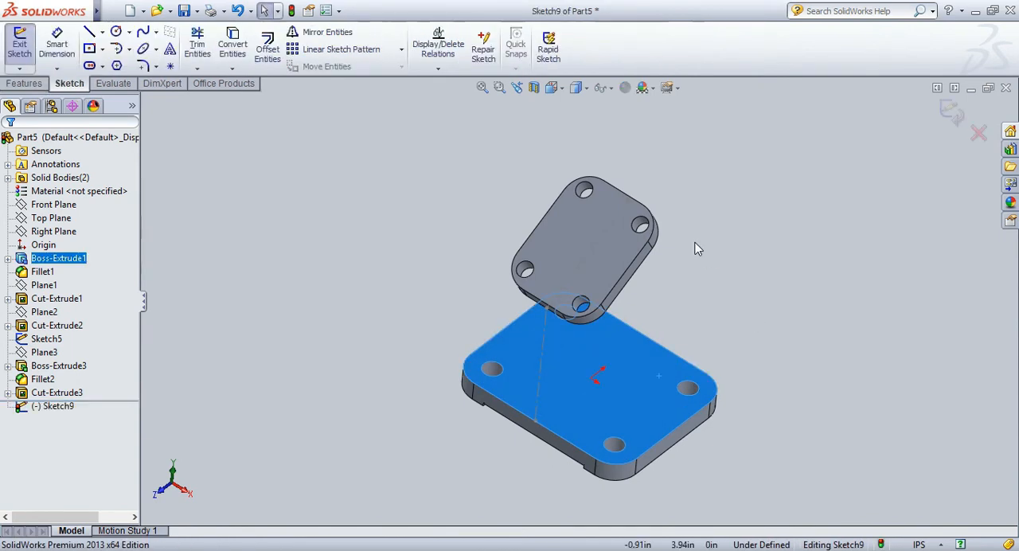
key("space")
left_click(823, 334)
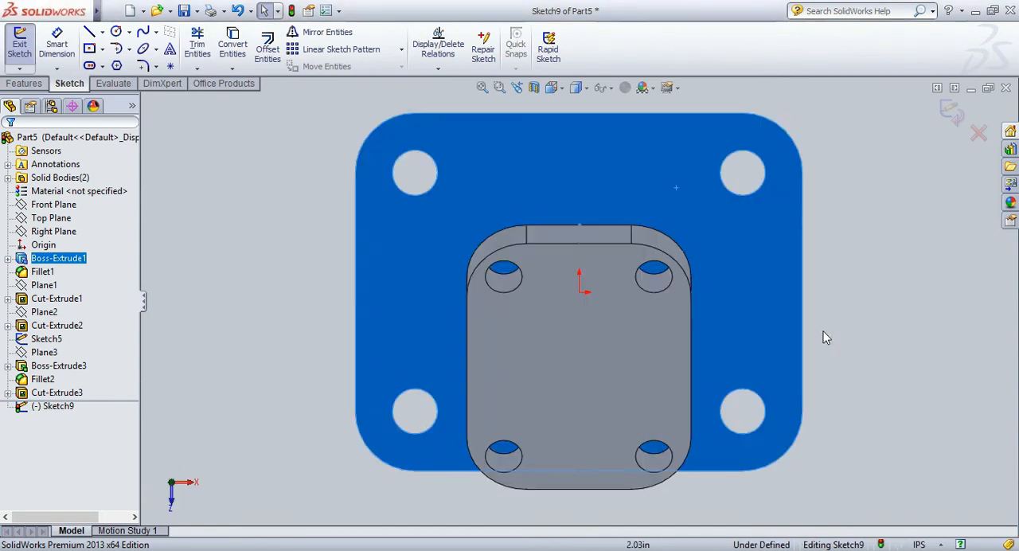
left_click(90, 50)
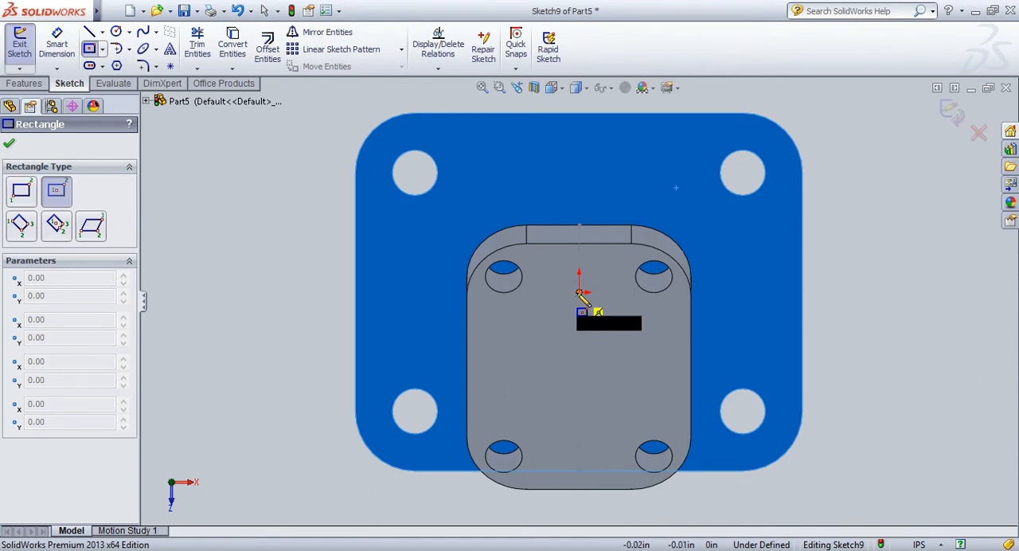
left_click(579, 292)
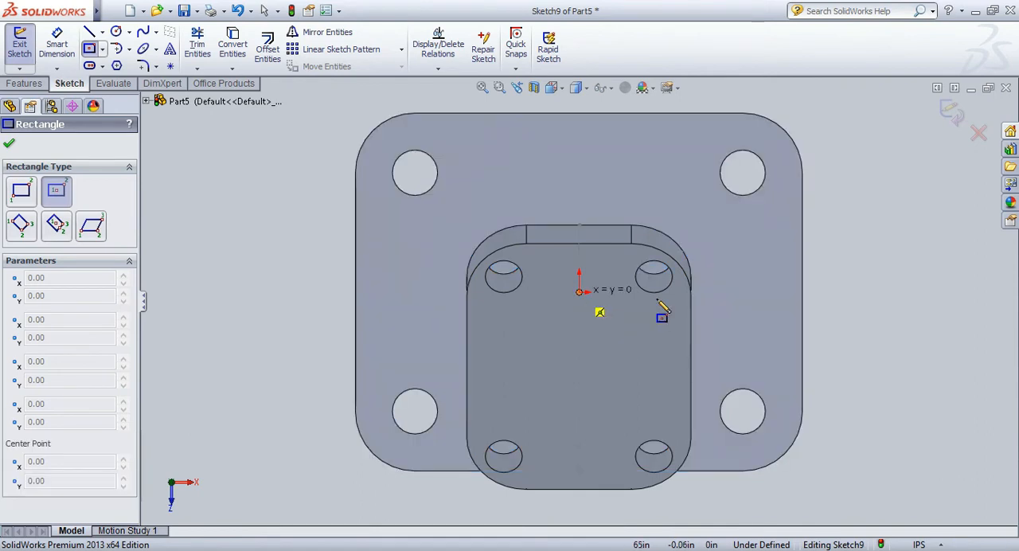
left_click(804, 278)
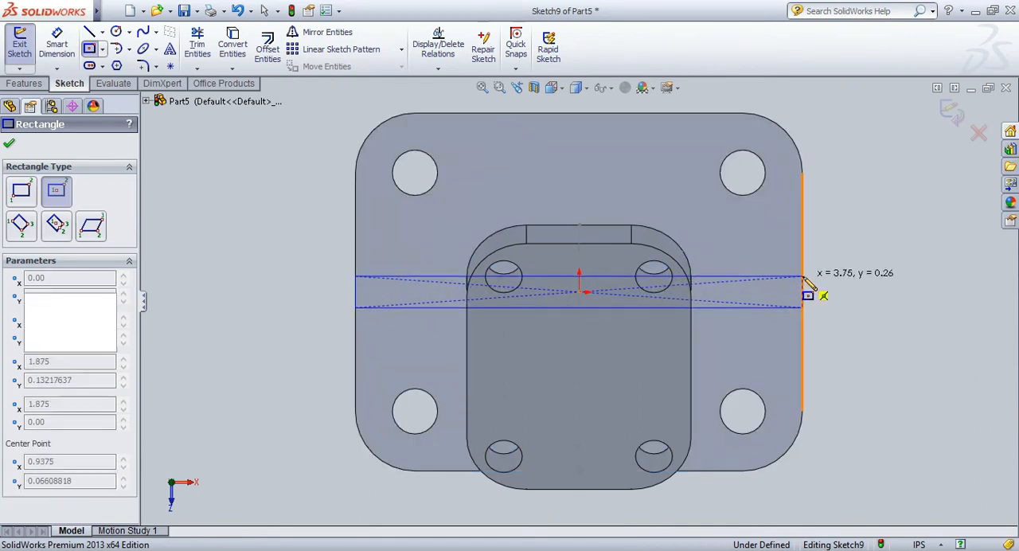
Dimension the short side of the base plate's sketched rectangle to 0.31 in.
left_click(56, 43)
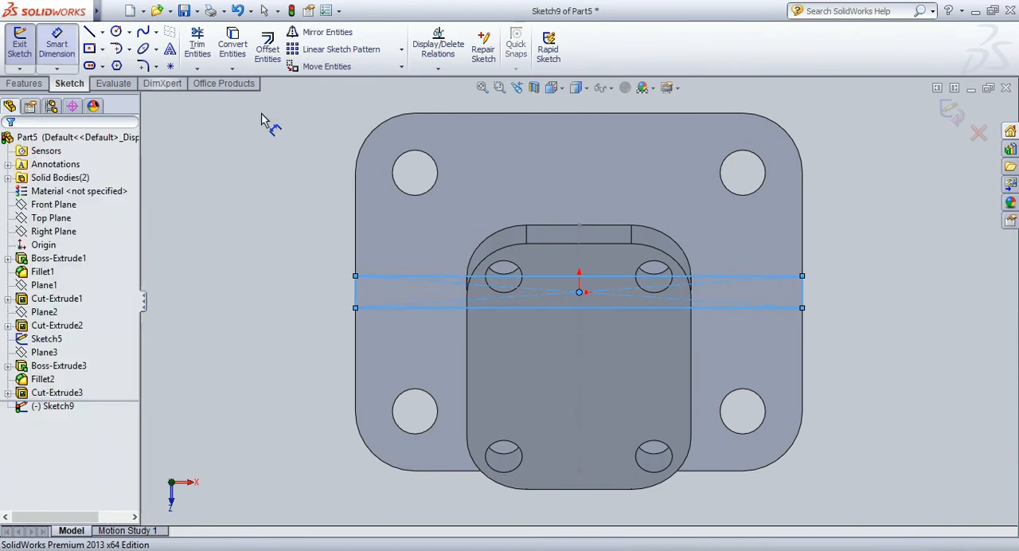
left_click(803, 295)
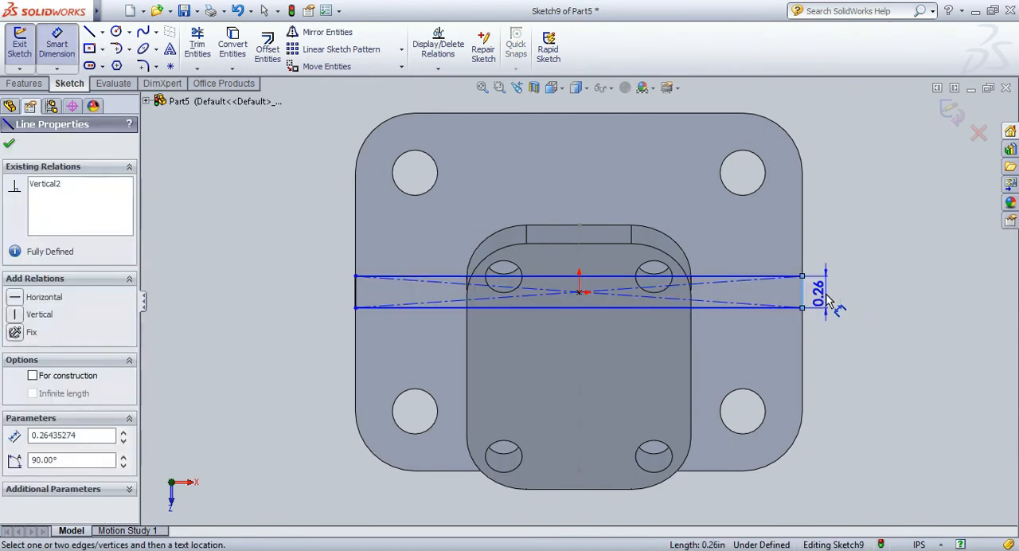
left_click(827, 299)
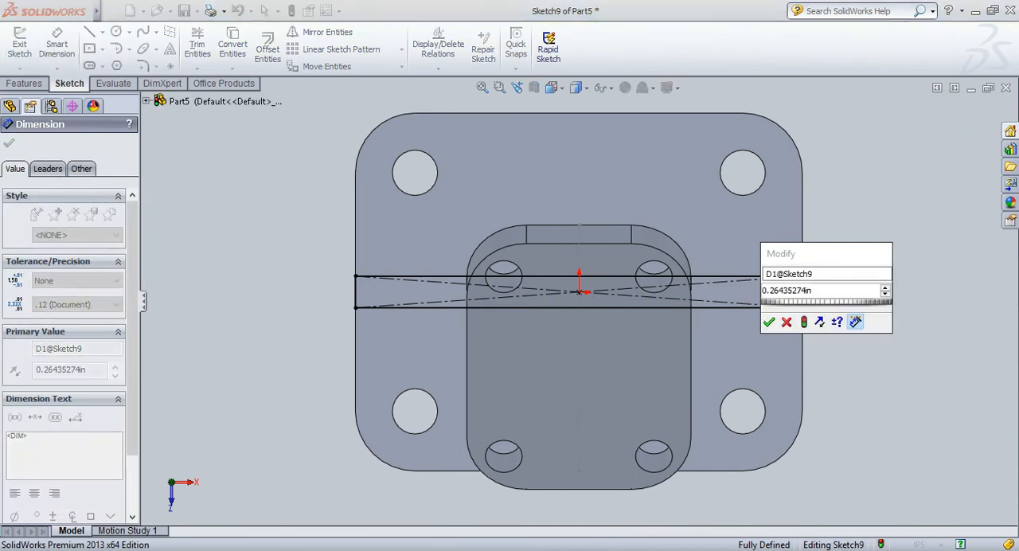
type("0.32")
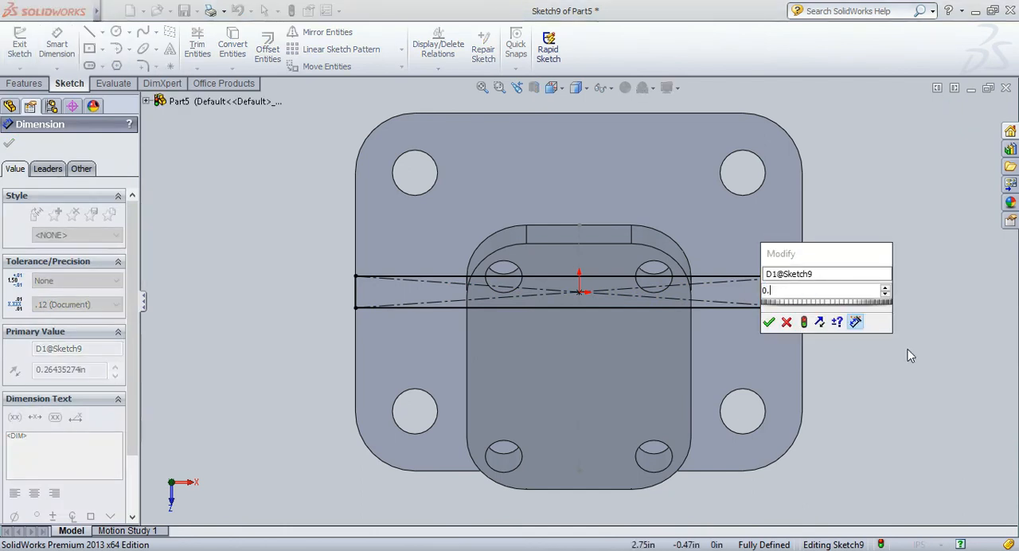
key("Return")
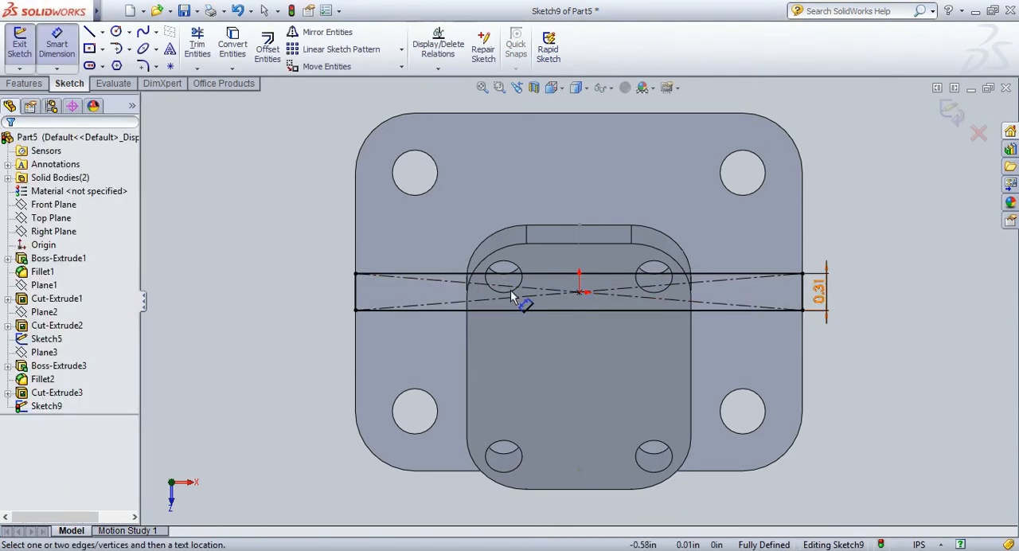
Finish the rectangle sketch and, on the Front Plane, sketch a line about 3.65 in long from the base plate's upper-right corner to the angled plate's right edge.
left_click(951, 112)
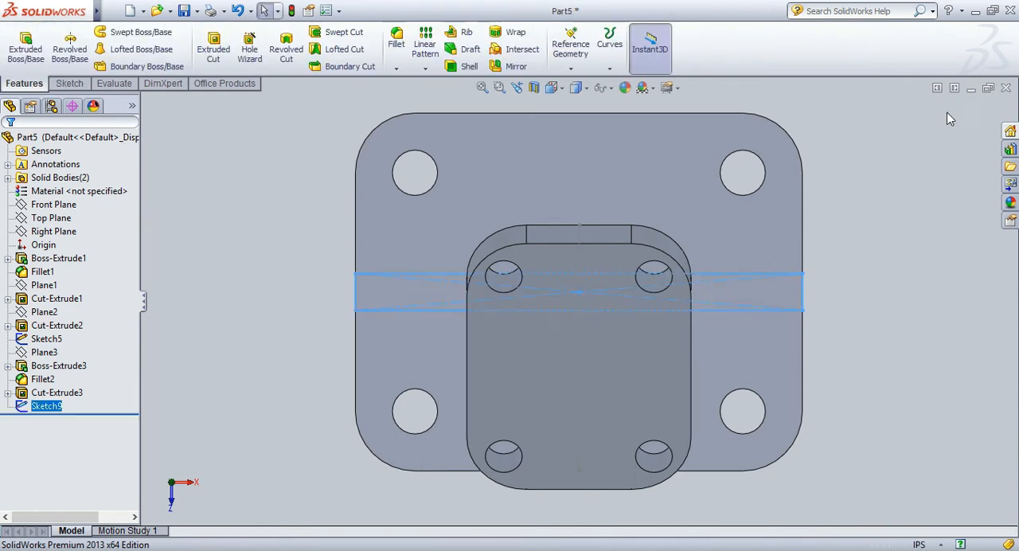
left_click(67, 85)
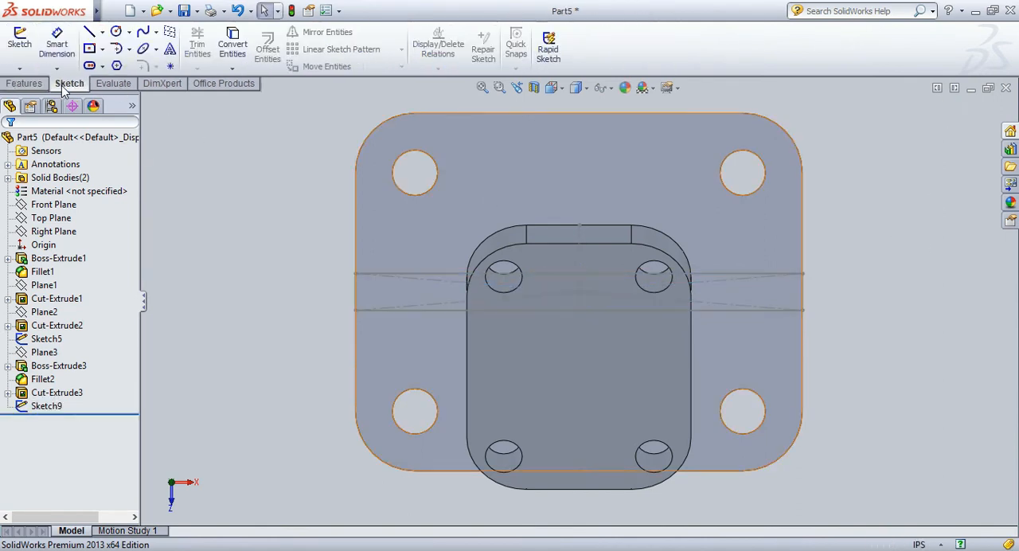
left_click(17, 44)
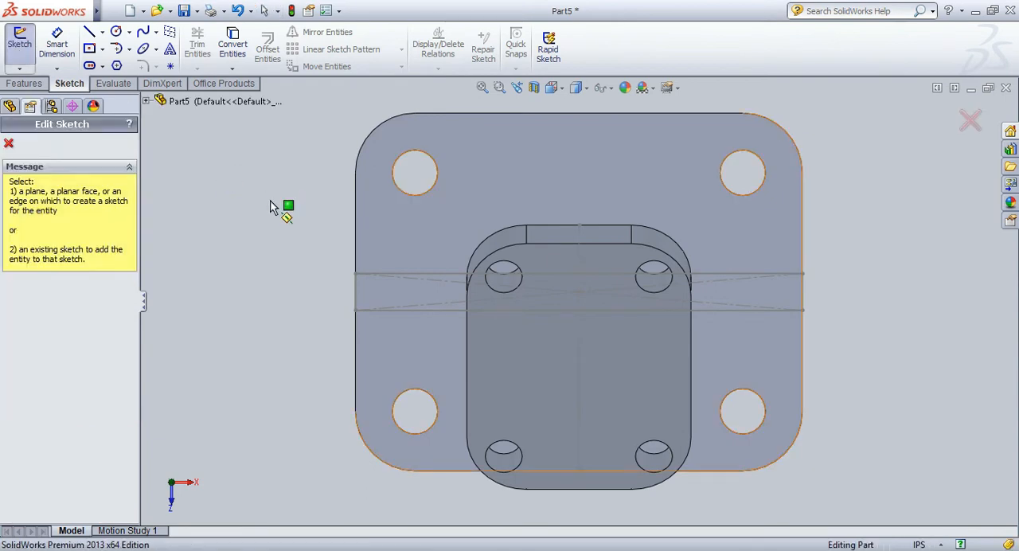
left_click(147, 102)
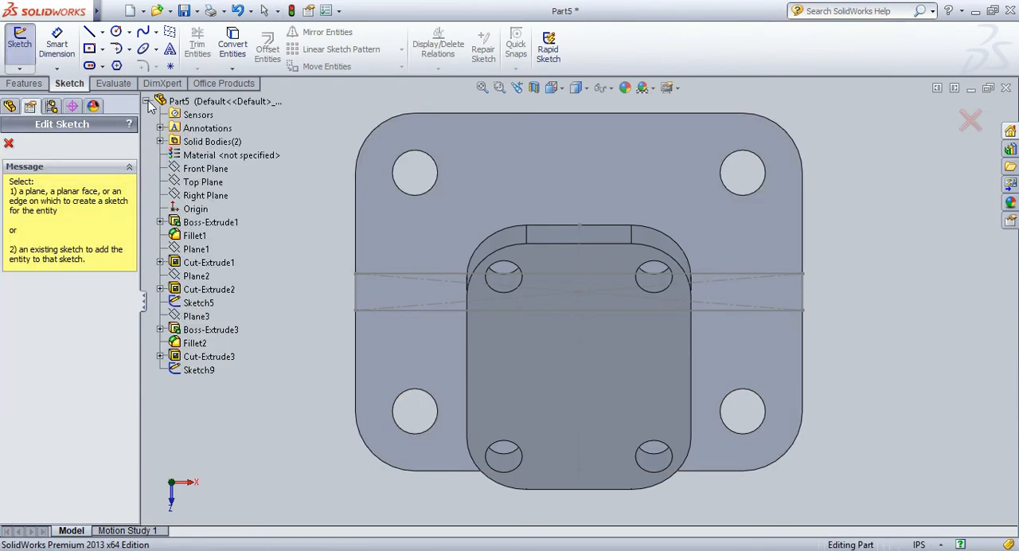
left_click(200, 170)
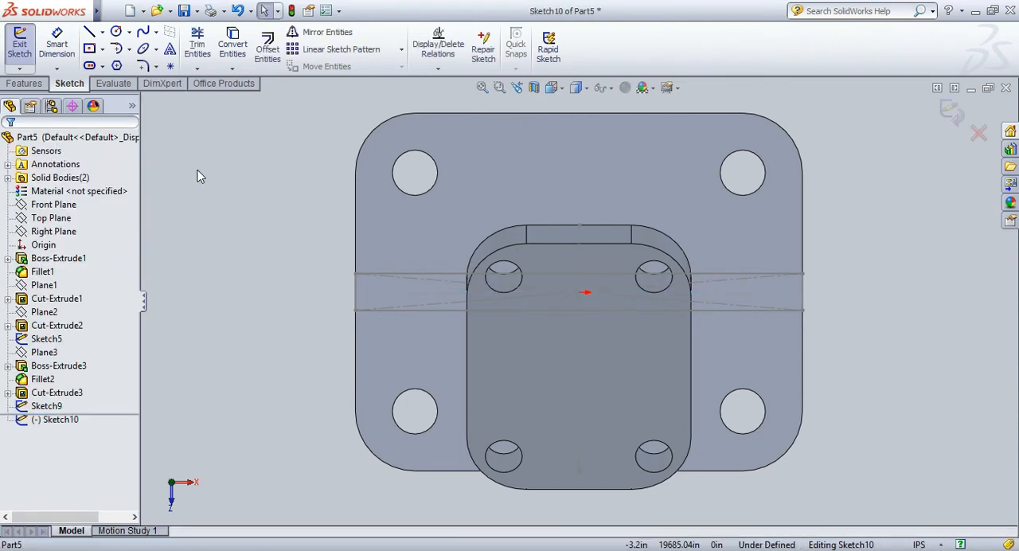
key("space")
left_click(294, 212)
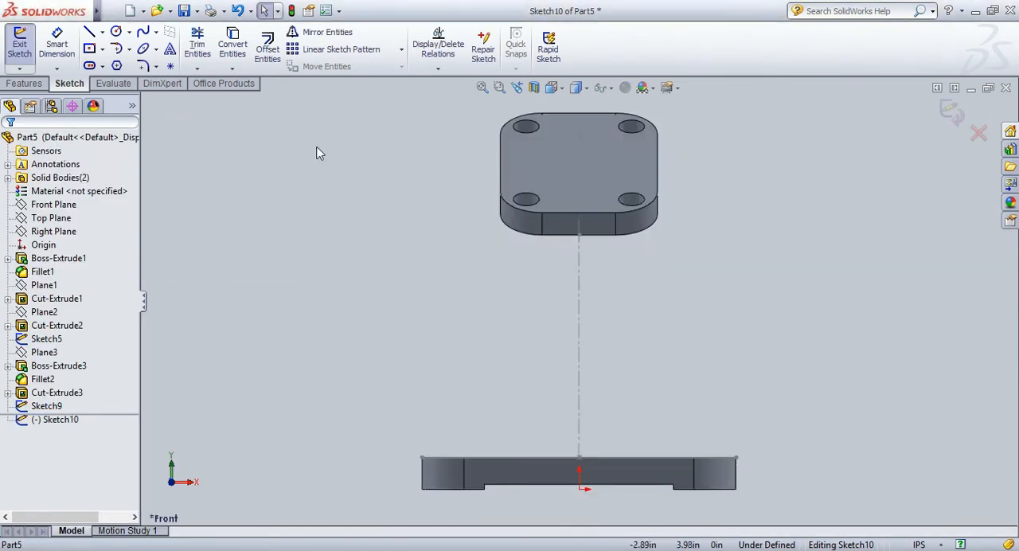
left_click(89, 34)
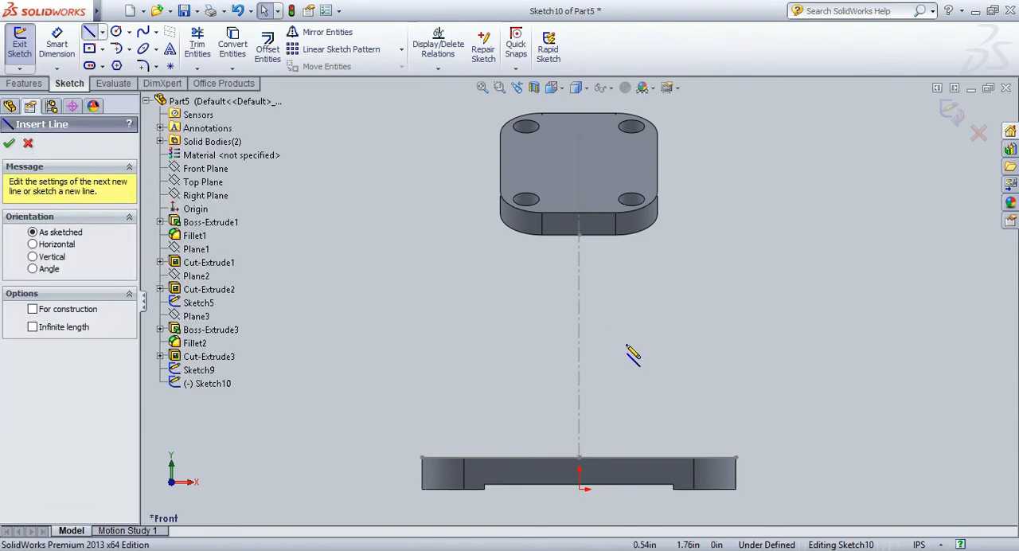
left_click(735, 459)
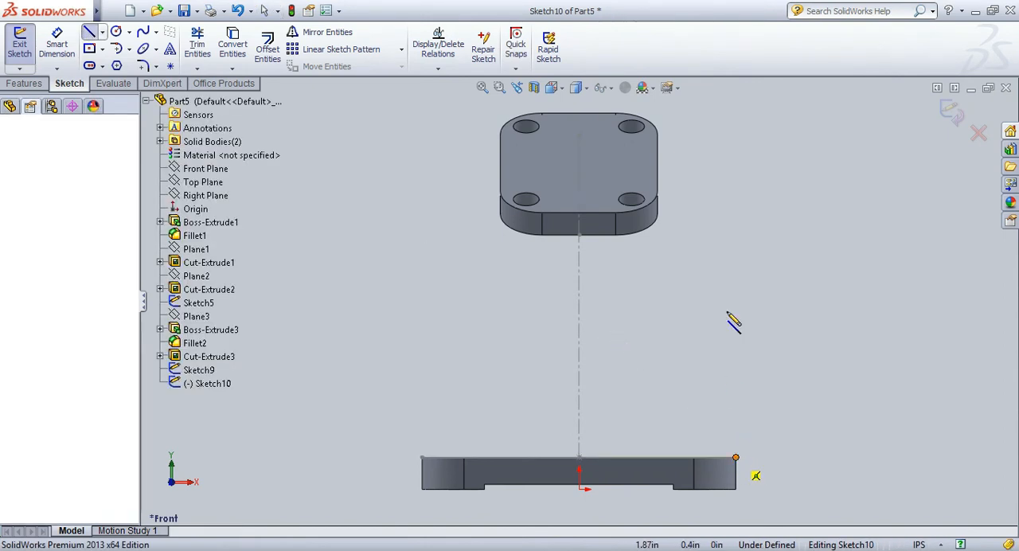
left_click(657, 163)
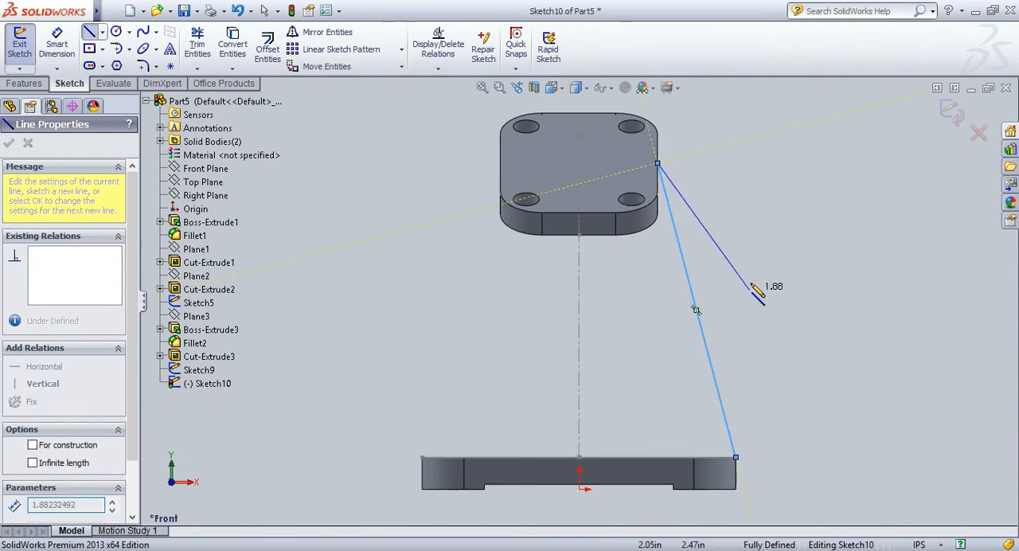
key("Escape")
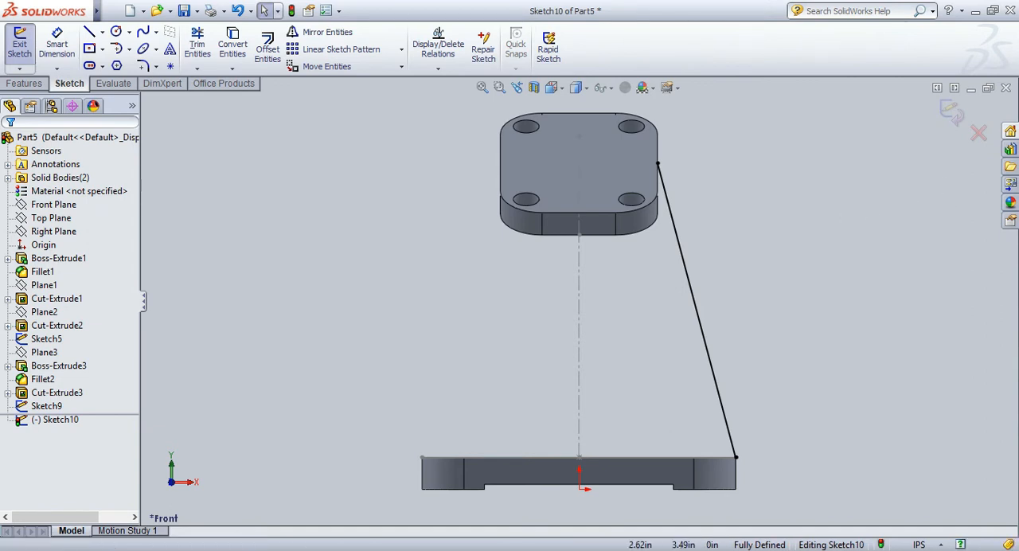
Close the line sketch and sketch a corner rectangle on the angled plate's underside, spanning its full width and about 0.34 in deep.
middle_click_drag(780, 105, 577, 104)
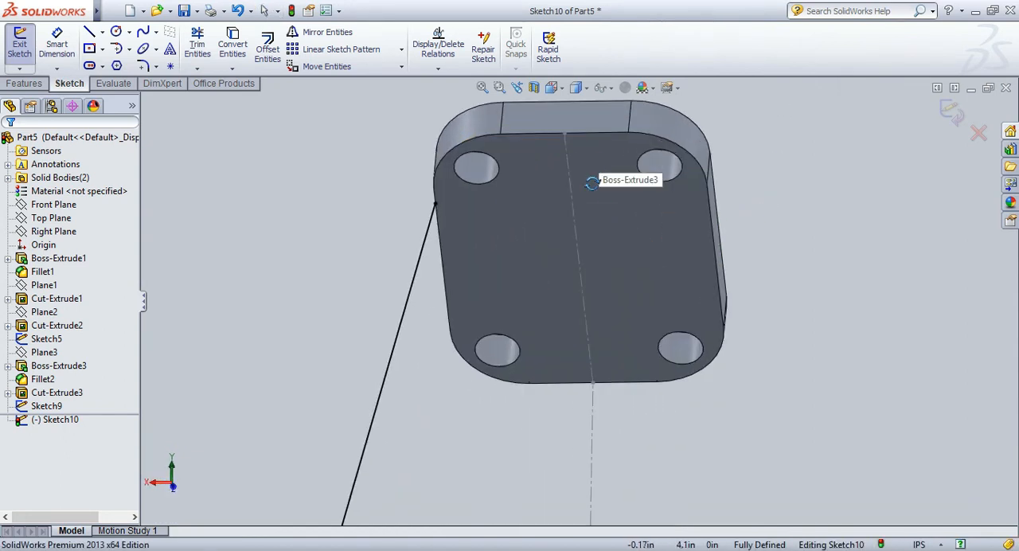
left_click(585, 224)
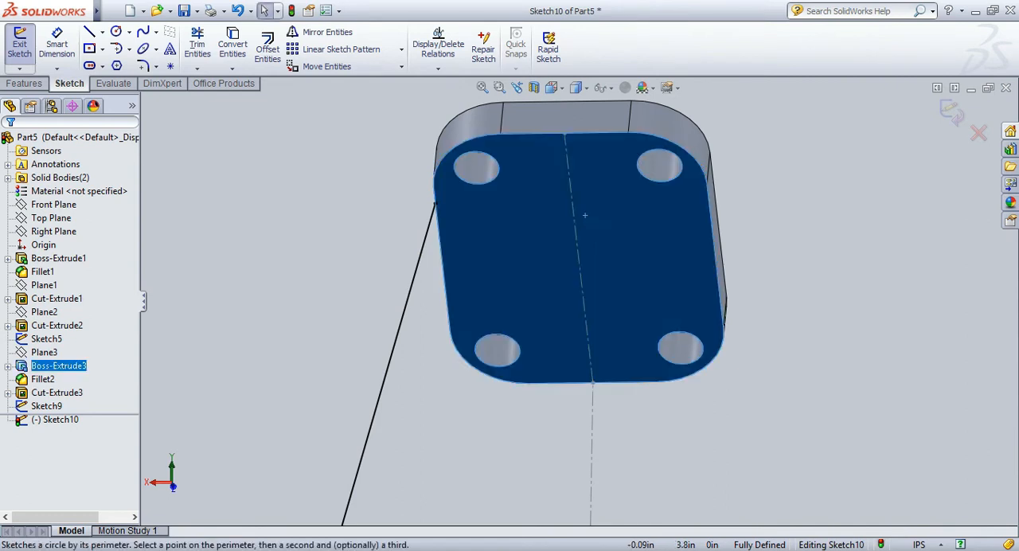
left_click(347, 274)
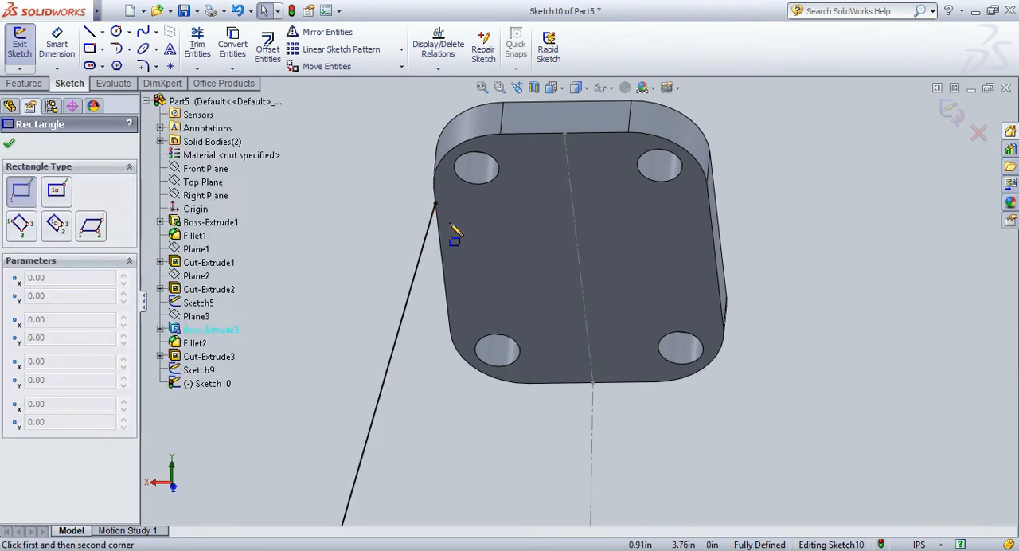
scroll(528, 200, "down", 3)
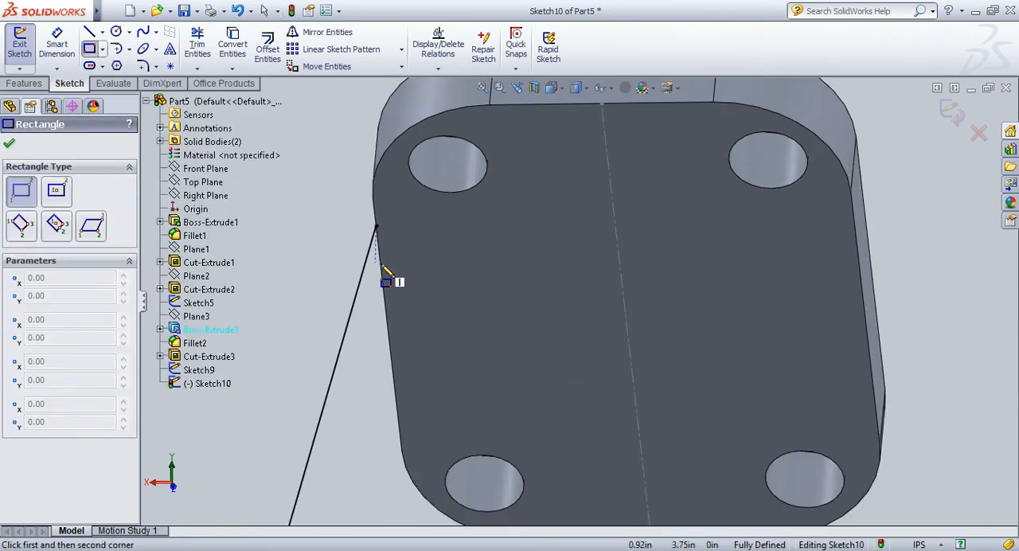
left_click(952, 111)
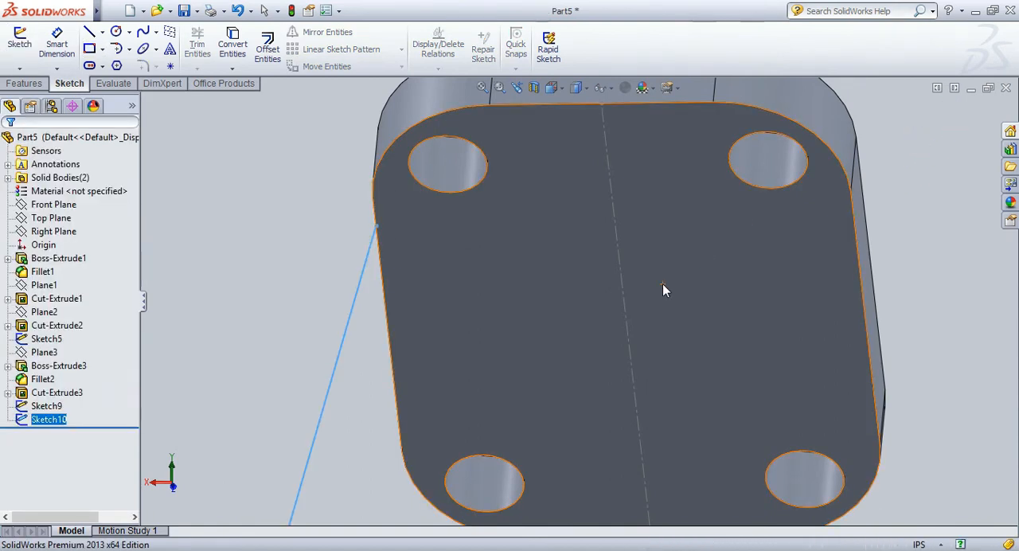
left_click(742, 264)
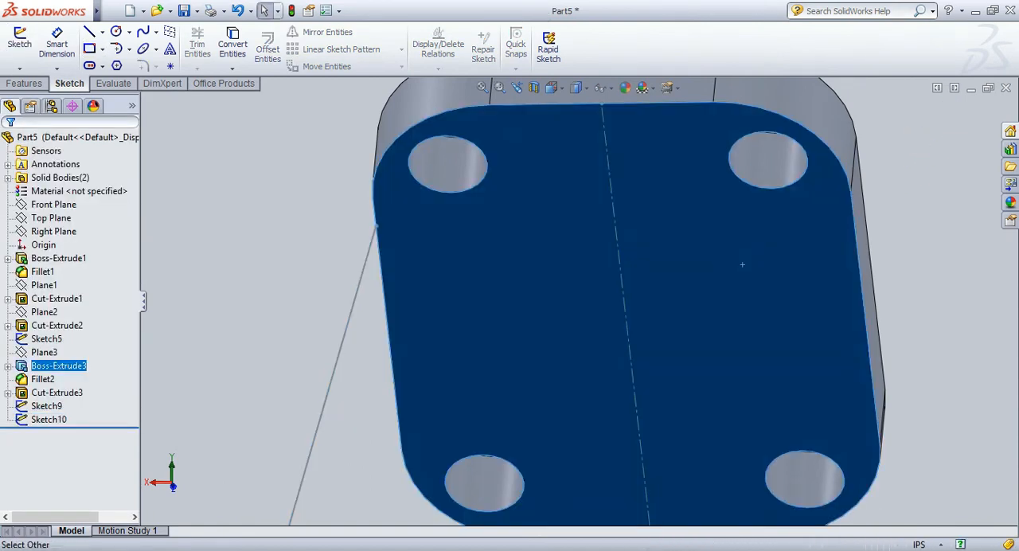
left_click(767, 240)
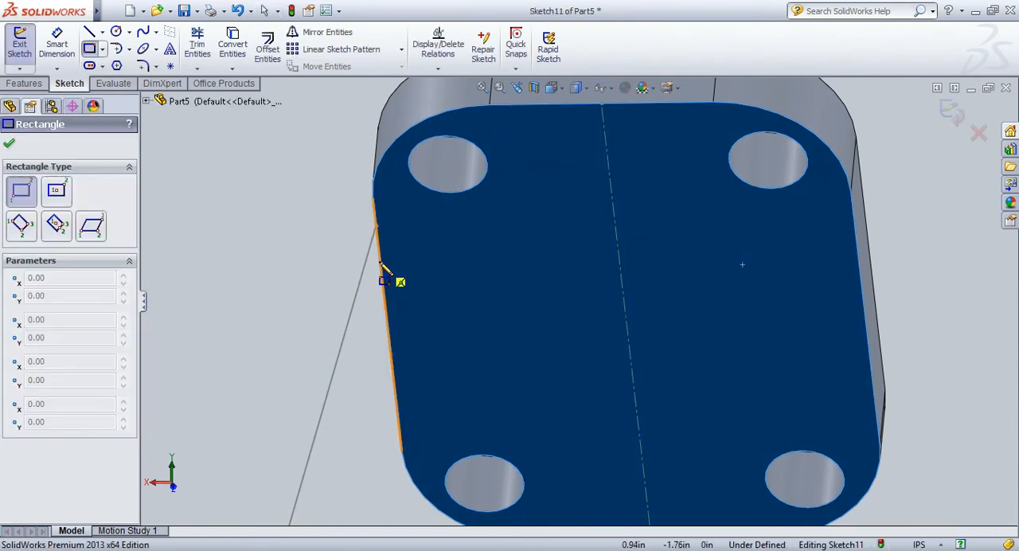
left_click(375, 215)
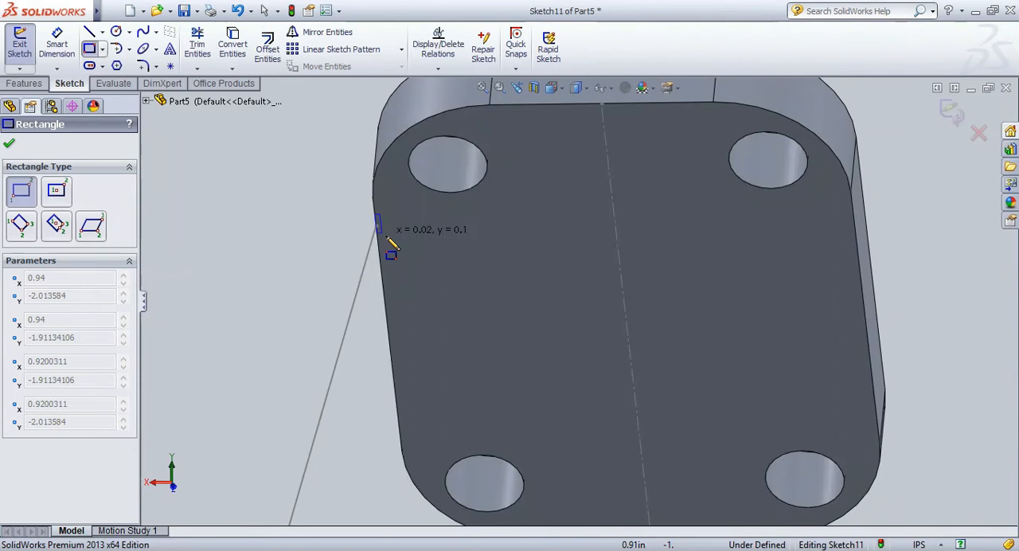
left_click(860, 271)
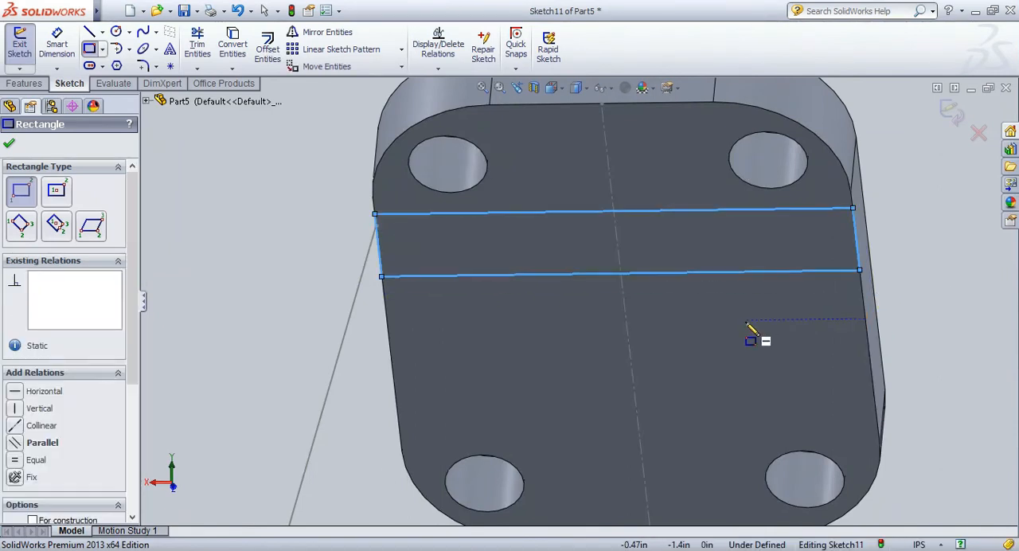
key("Escape")
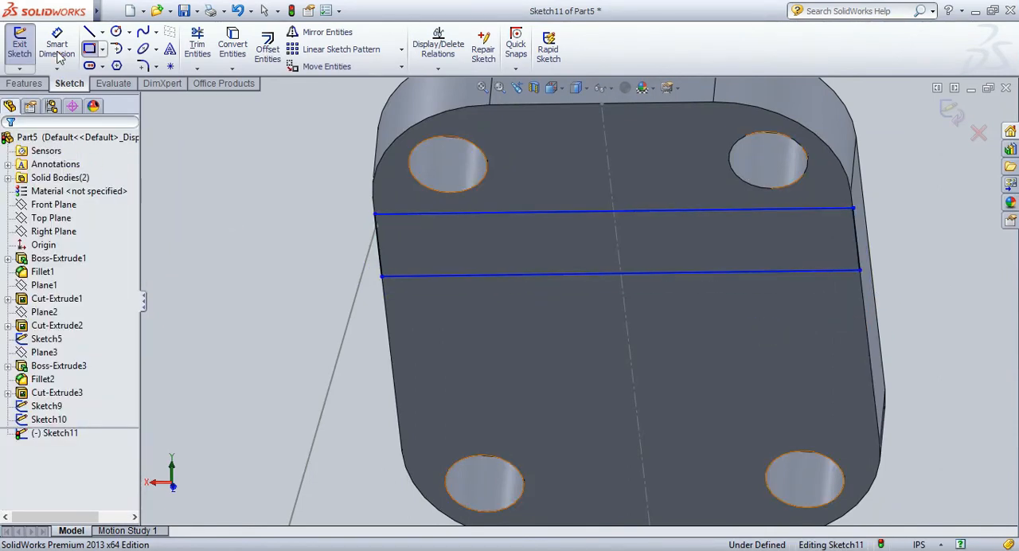
Dimension the short side of the rectangle on the angled plate's underside to 0.31 in.
left_click(56, 46)
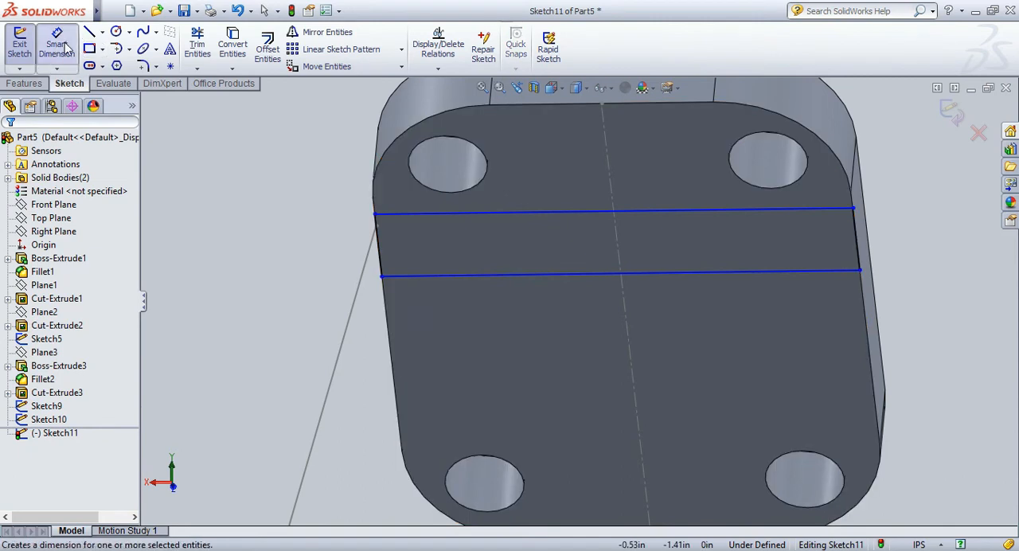
left_click(56, 46)
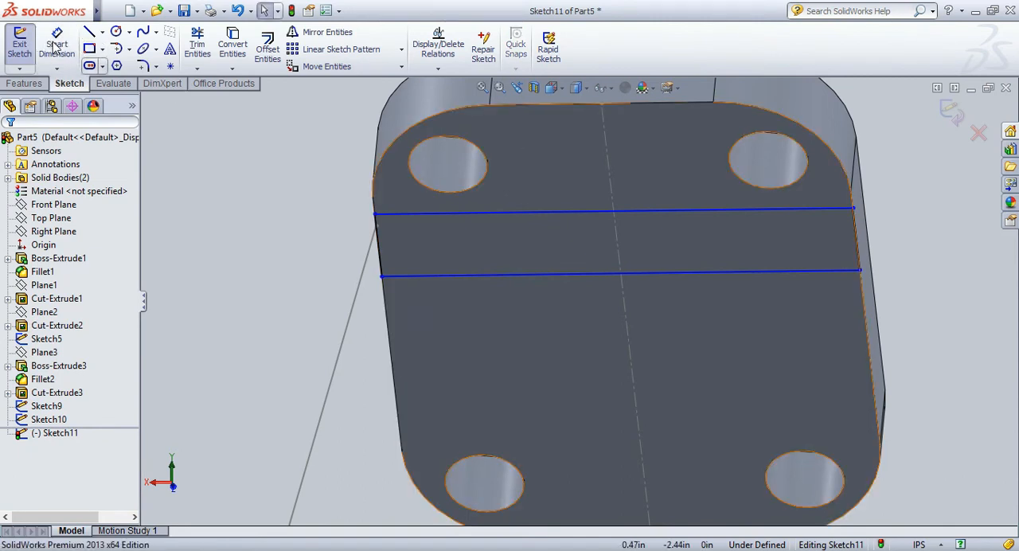
left_click(57, 46)
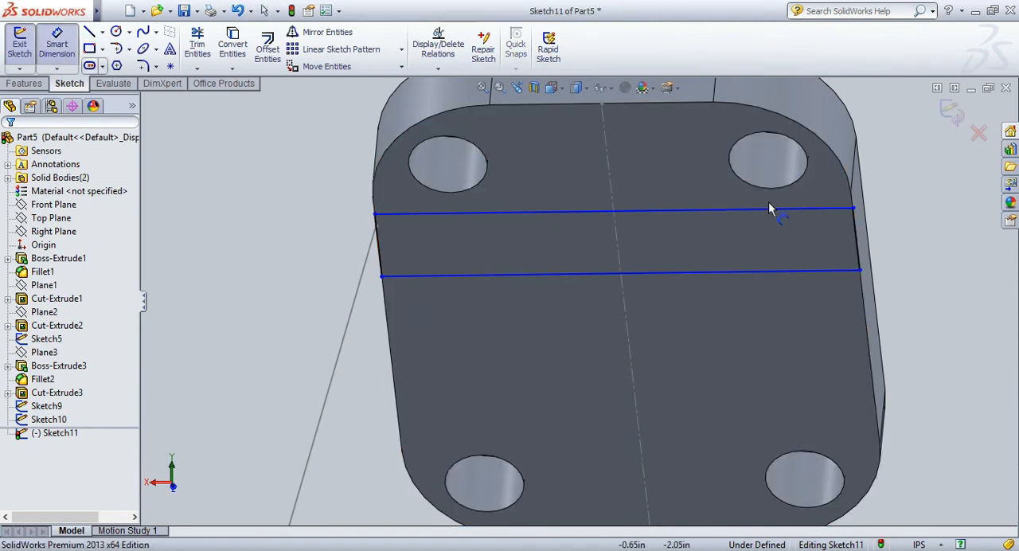
left_click(884, 243)
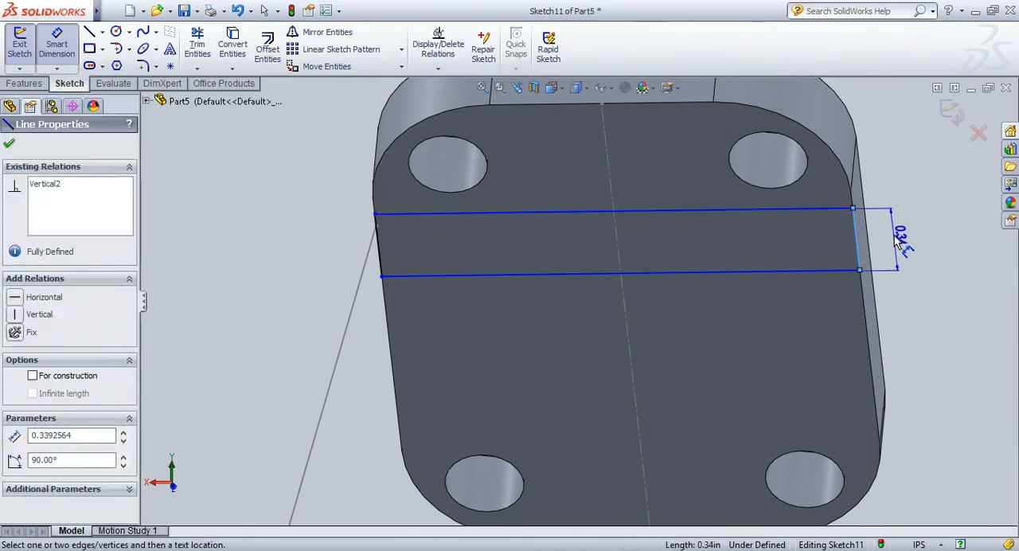
left_click(895, 243)
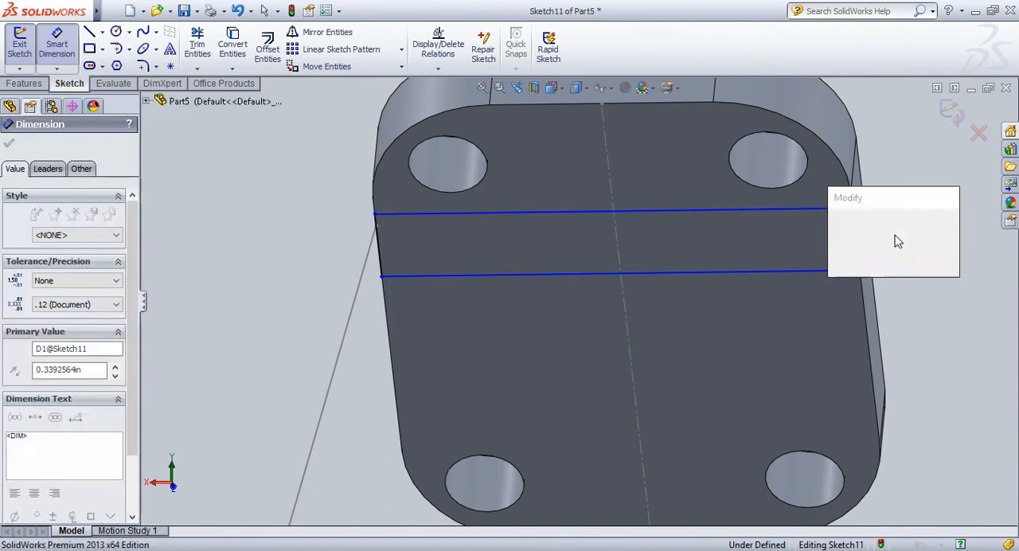
key("Return")
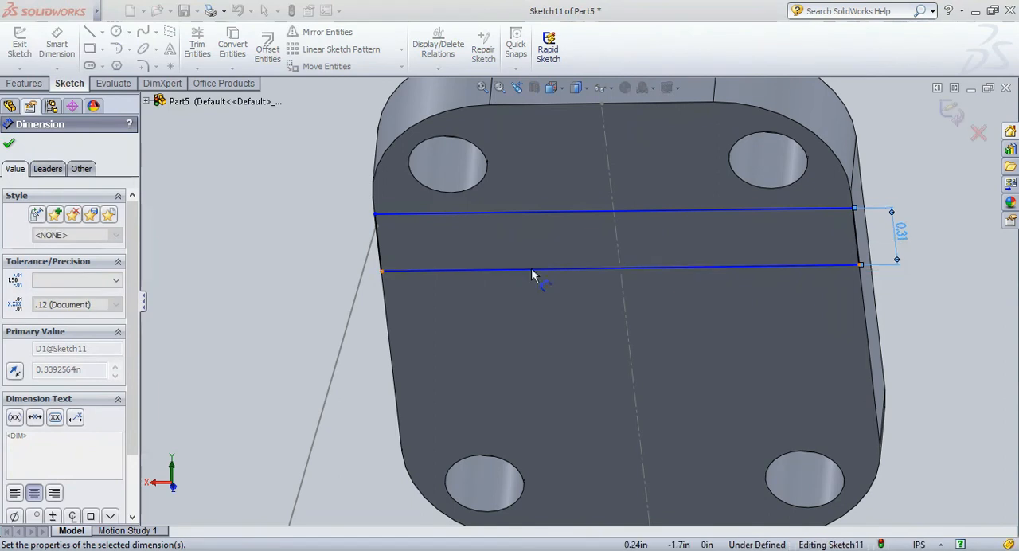
left_click(380, 255)
key("Escape")
key("Escape")
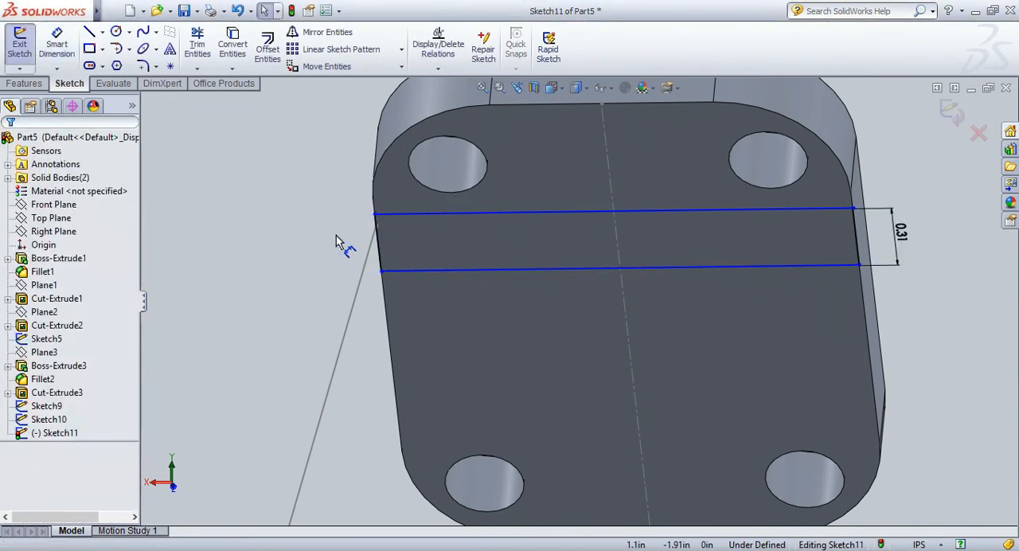
Add a Midpoint relation between the rectangle's short side and the upper endpoint of the slanted sketch line.
left_click(381, 258)
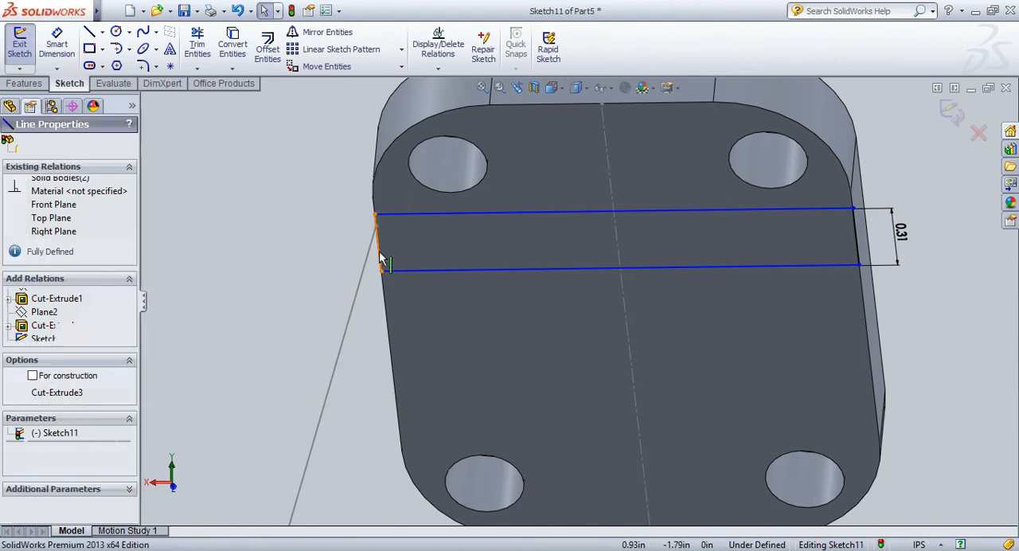
left_click(376, 226, "ctrl")
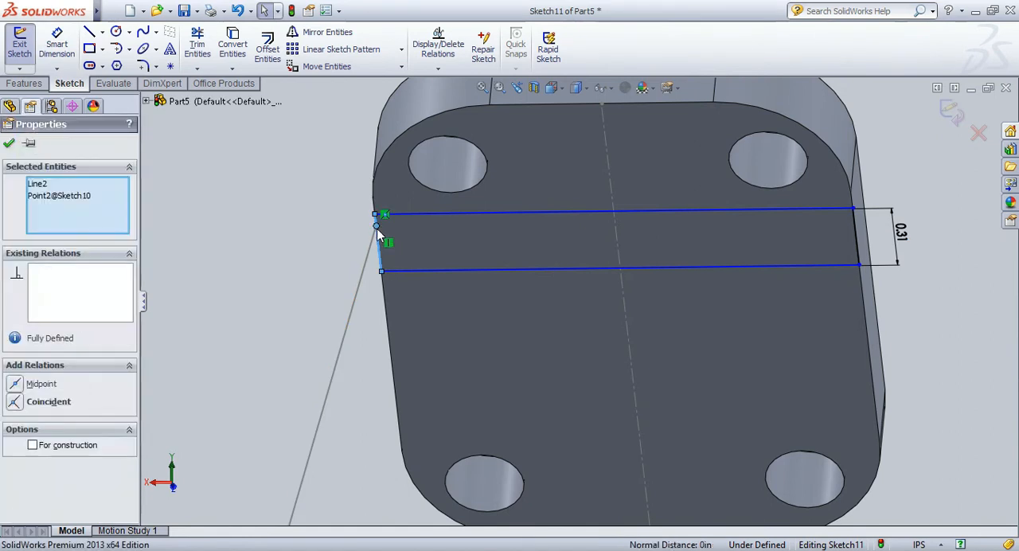
left_click(15, 384)
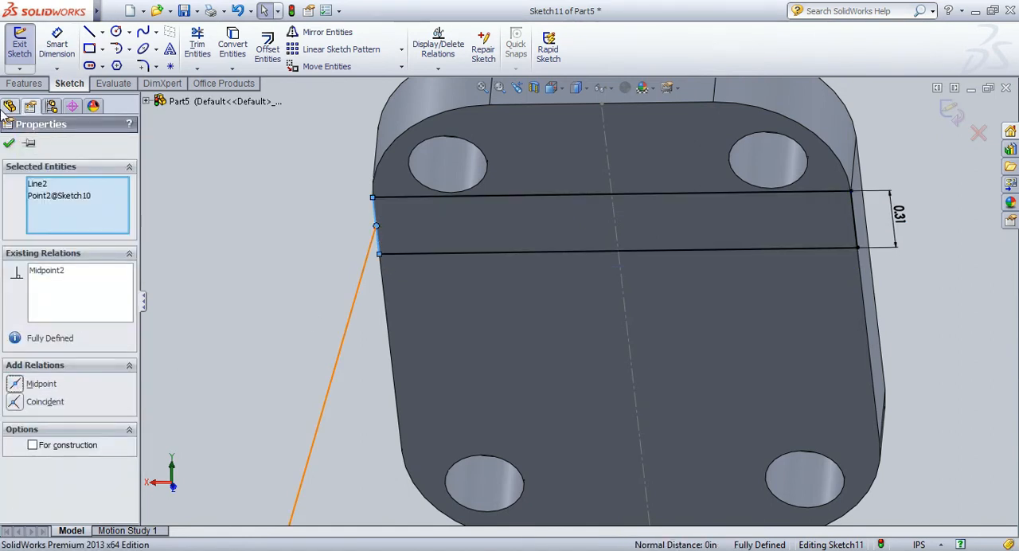
left_click(9, 146)
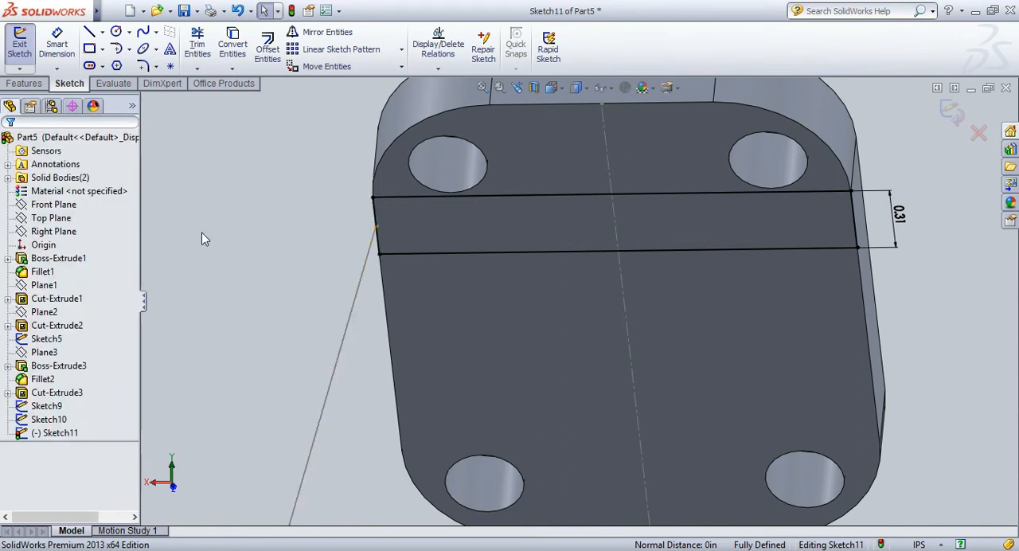
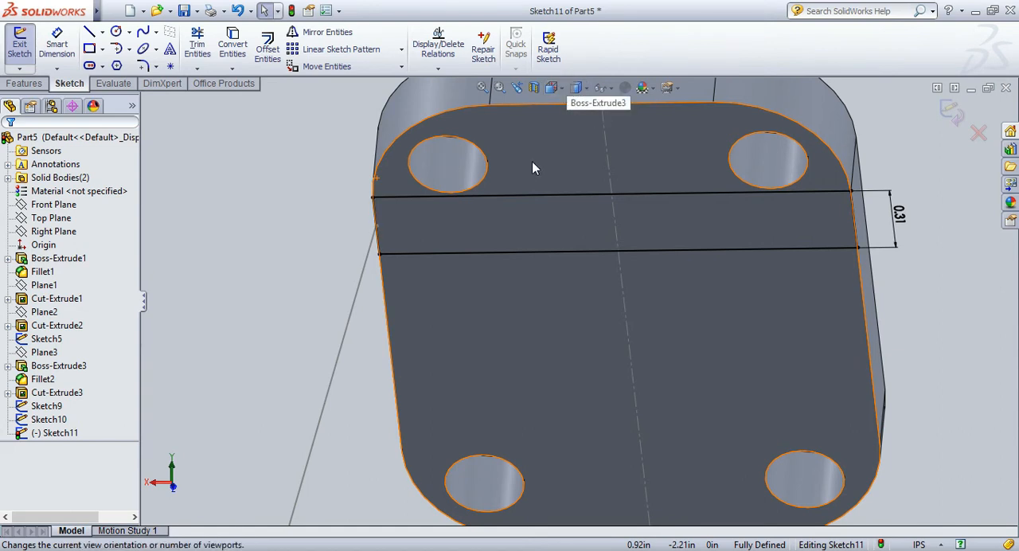
Close the rectangle sketch and loft between the rectangles on the angled plate and base plate, using the slanted sketch line as guide curve.
key("space")
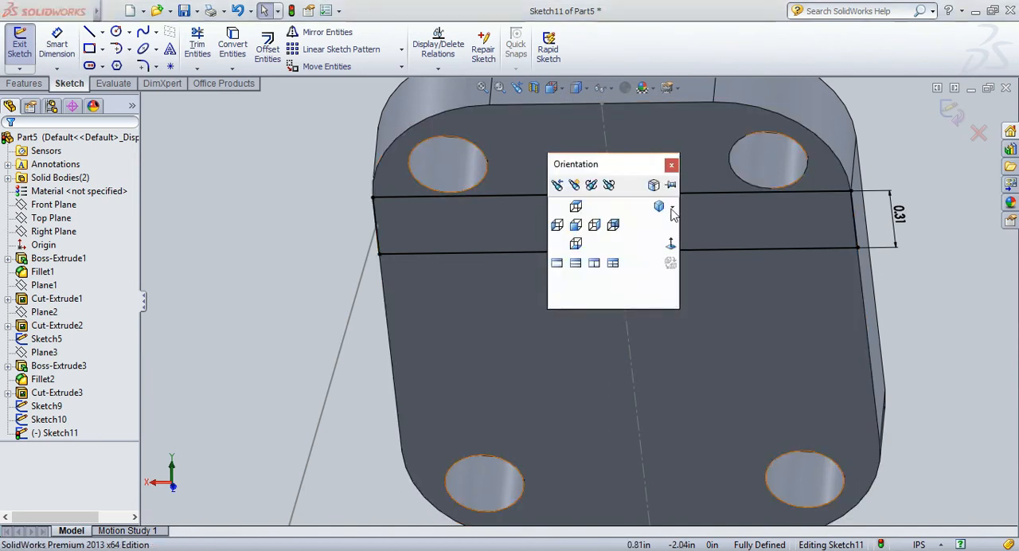
left_click(659, 206)
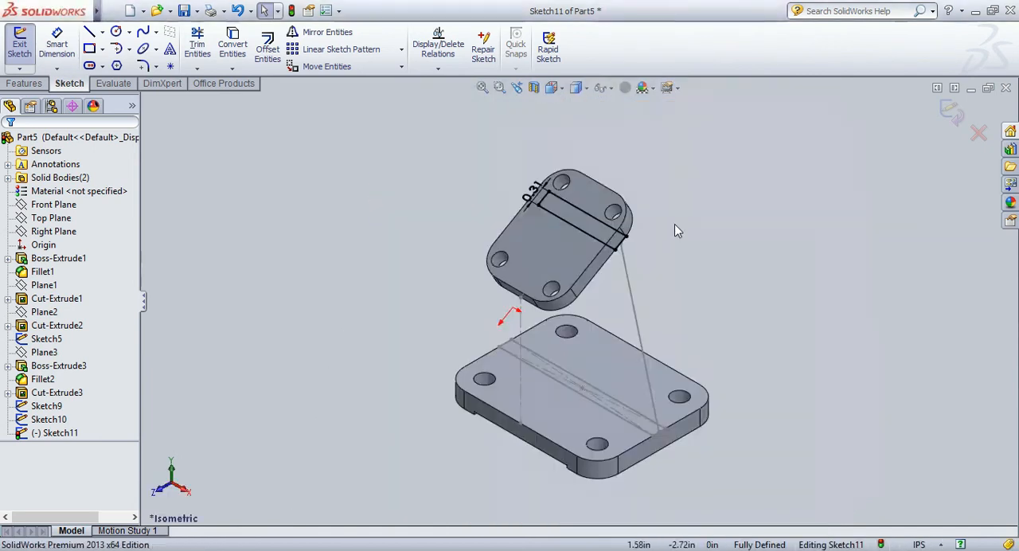
left_click(946, 114)
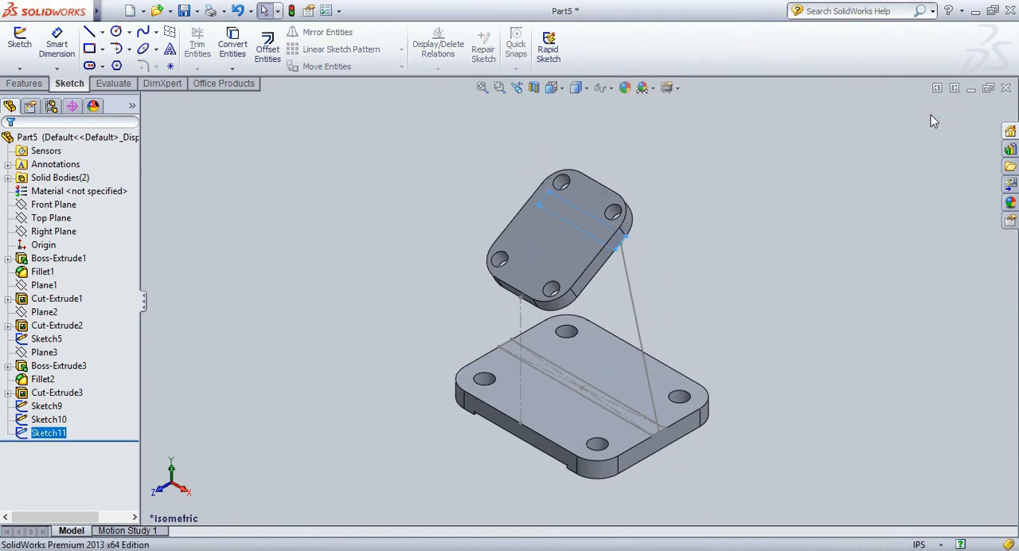
left_click(24, 83)
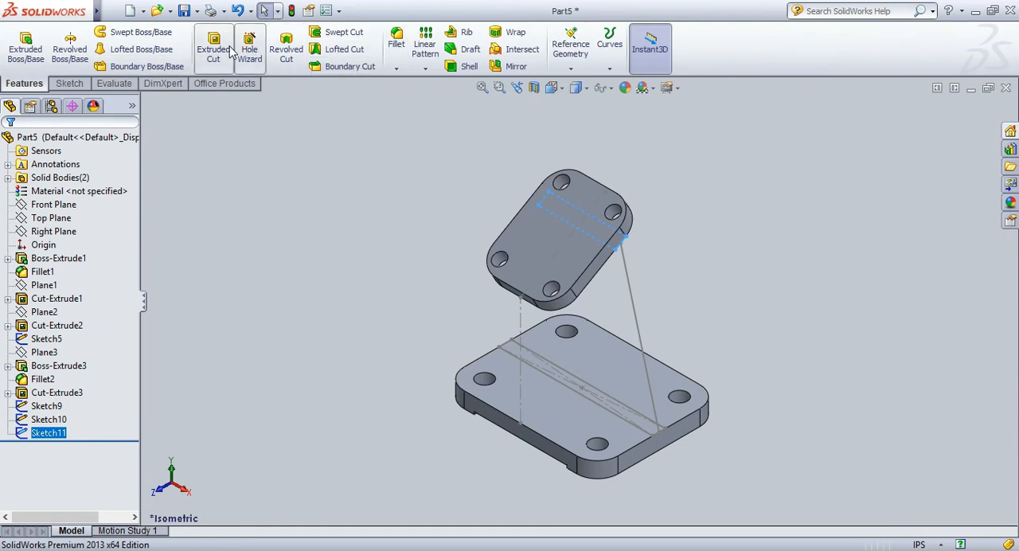
left_click(158, 51)
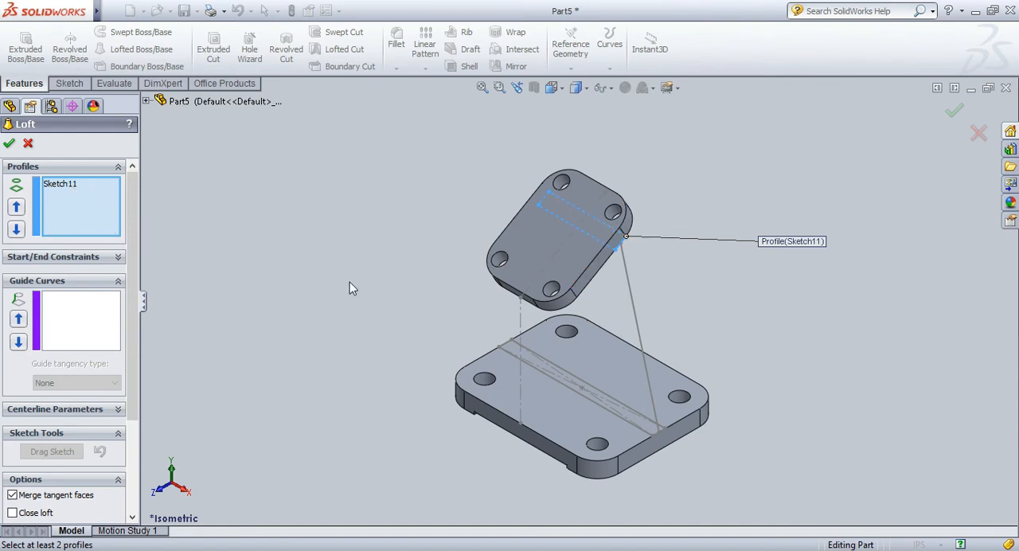
left_click(643, 435)
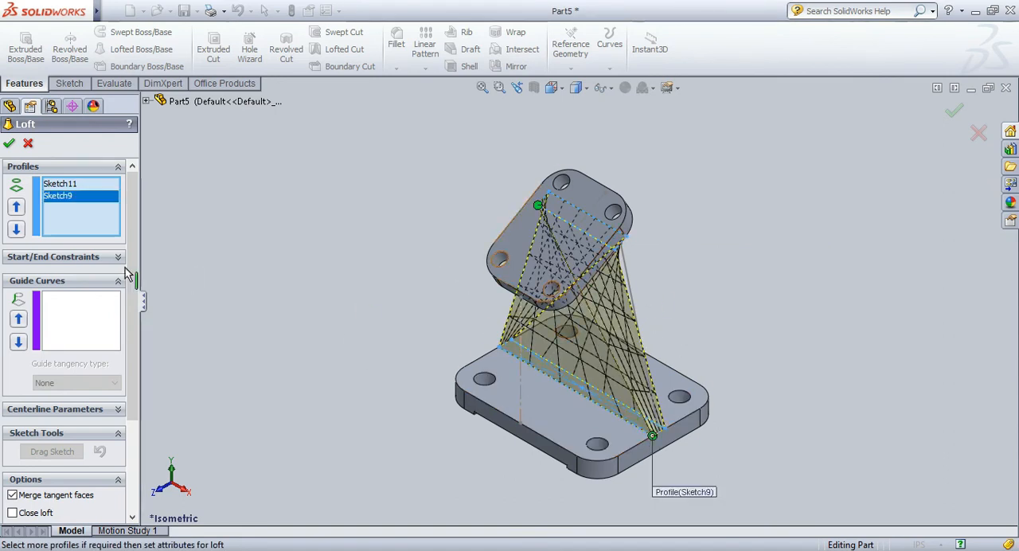
left_click(59, 316)
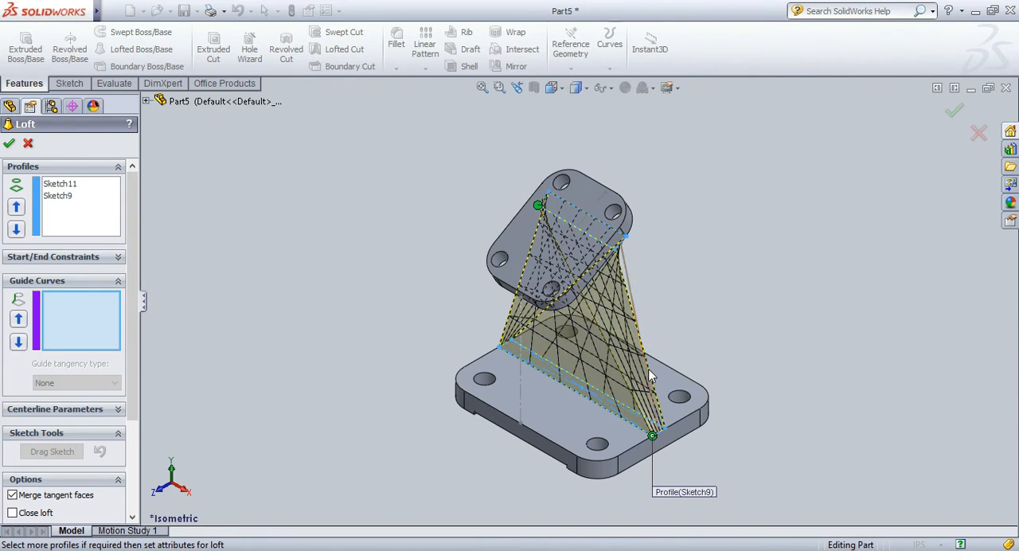
left_click(627, 275)
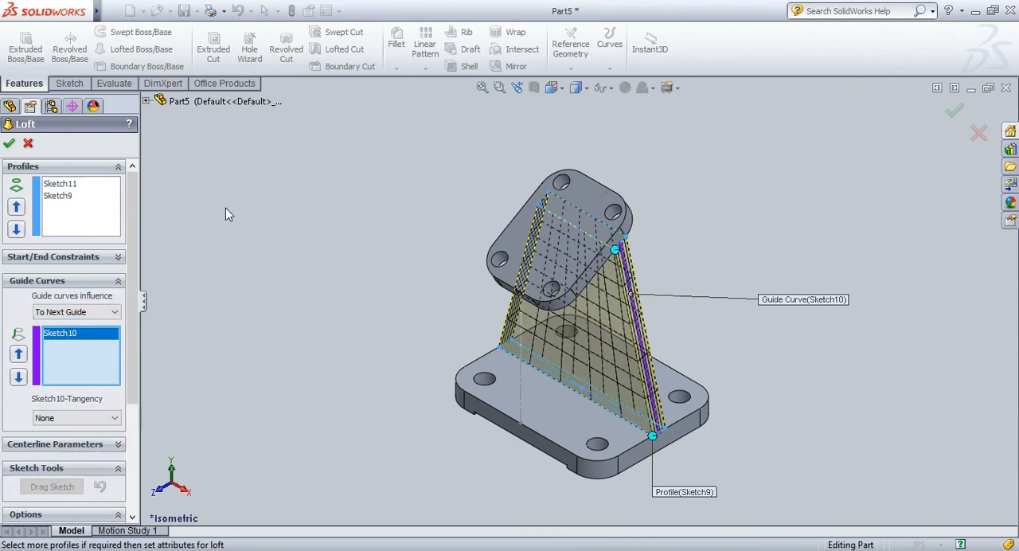
left_click(8, 145)
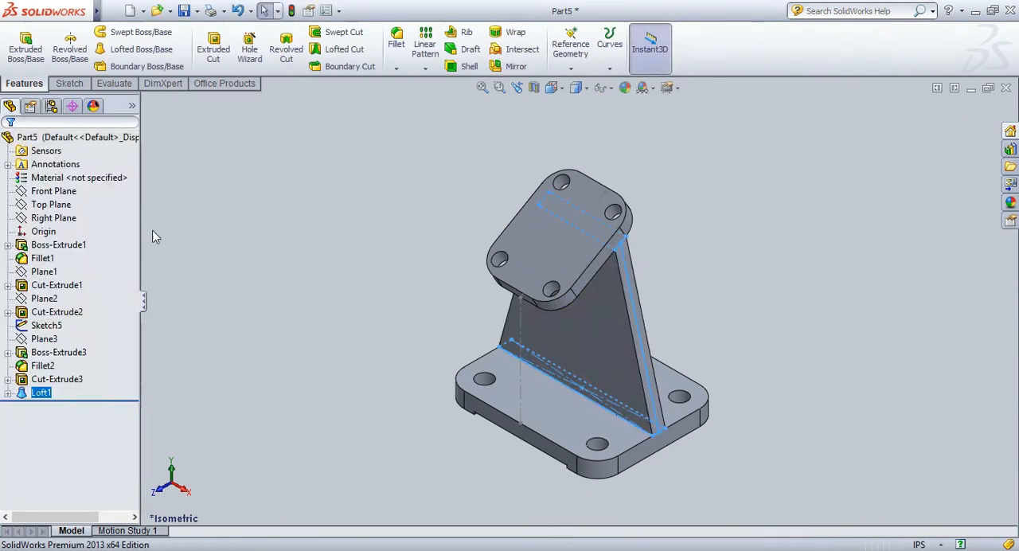
left_click(402, 220)
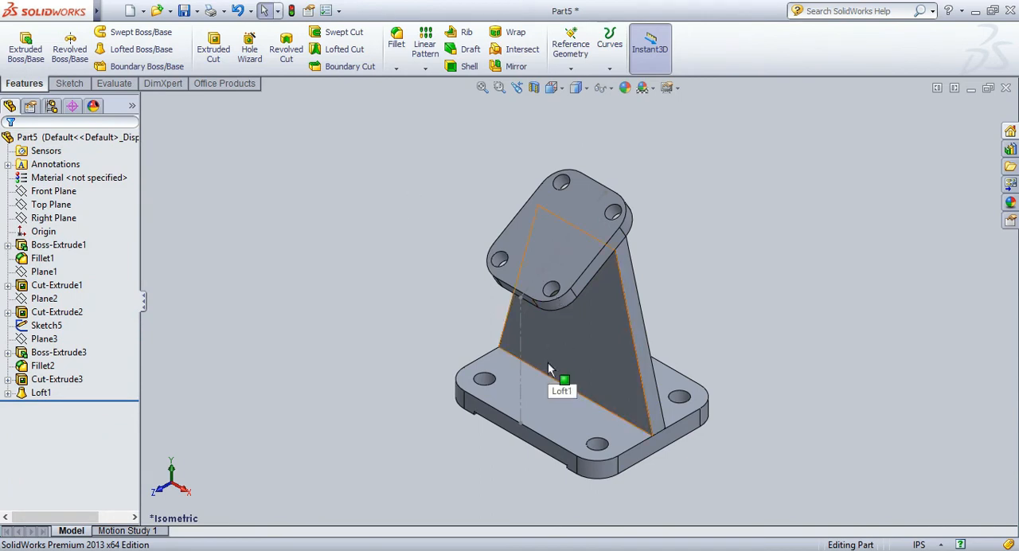
On the base plate's top face, sketch a centerline about 1.3 in long from the front edge's midpoint to the midpoint of the web's bottom edge.
left_click(569, 404)
left_click(592, 245)
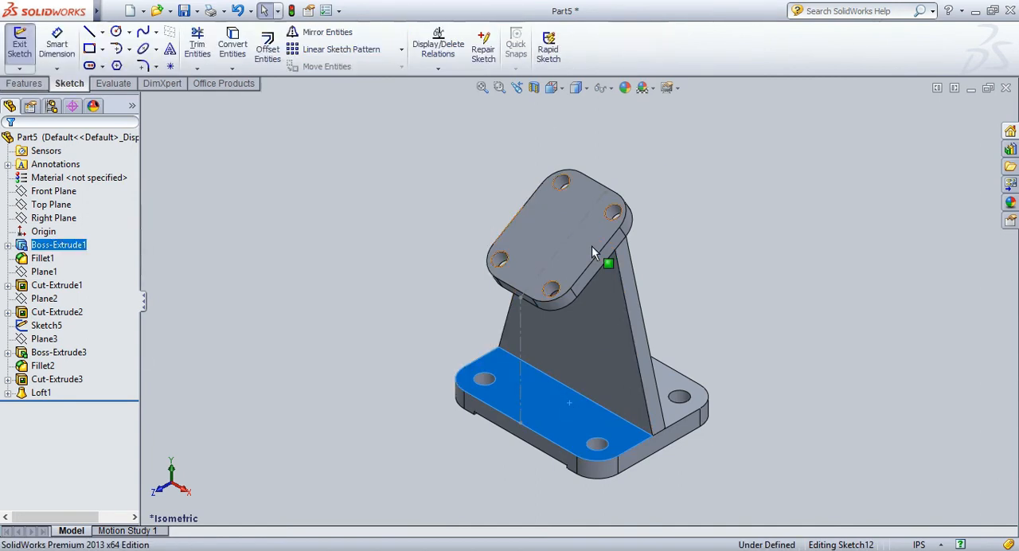
key("l")
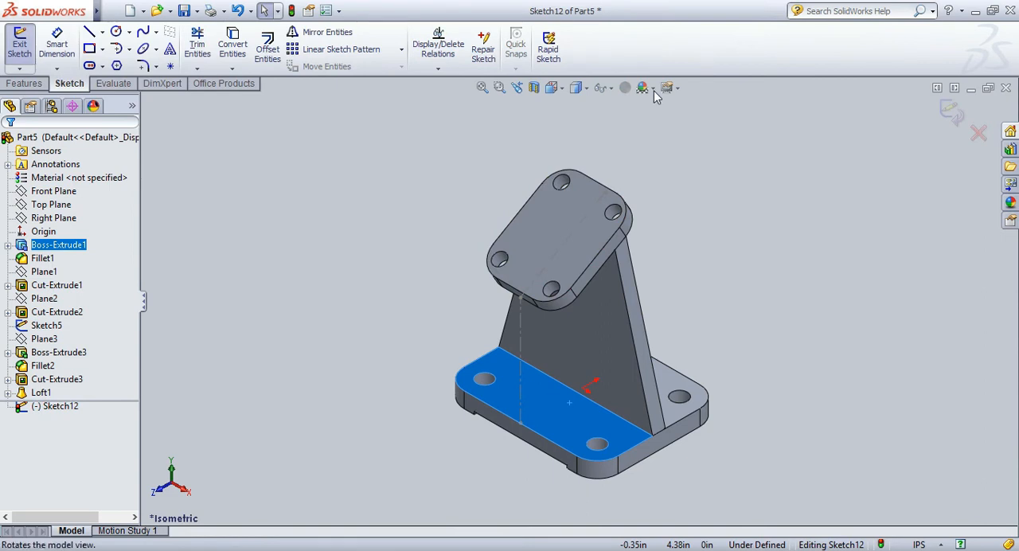
left_click_drag(744, 296, 772, 378)
scroll(543, 431, "down", 2)
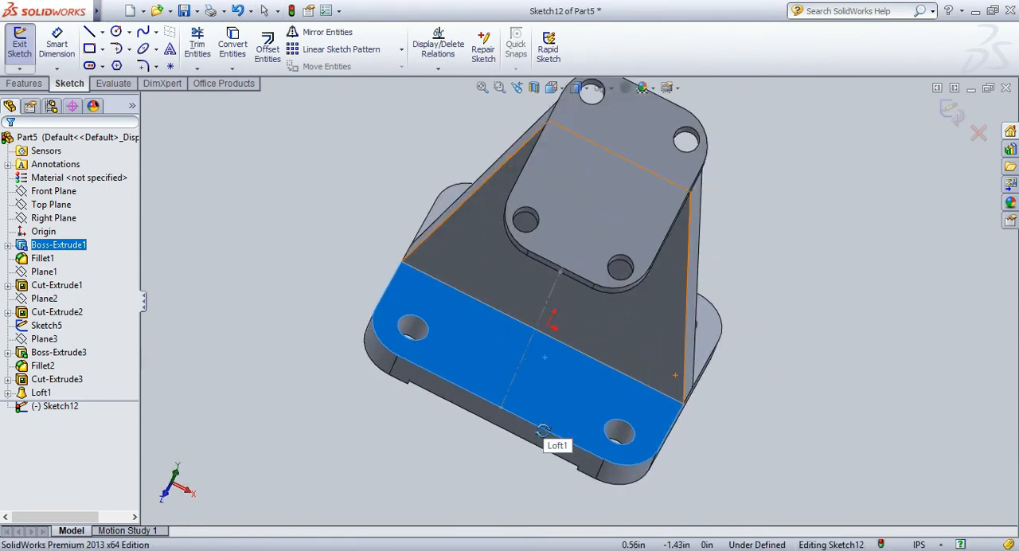
left_click_drag(543, 431, 364, 222)
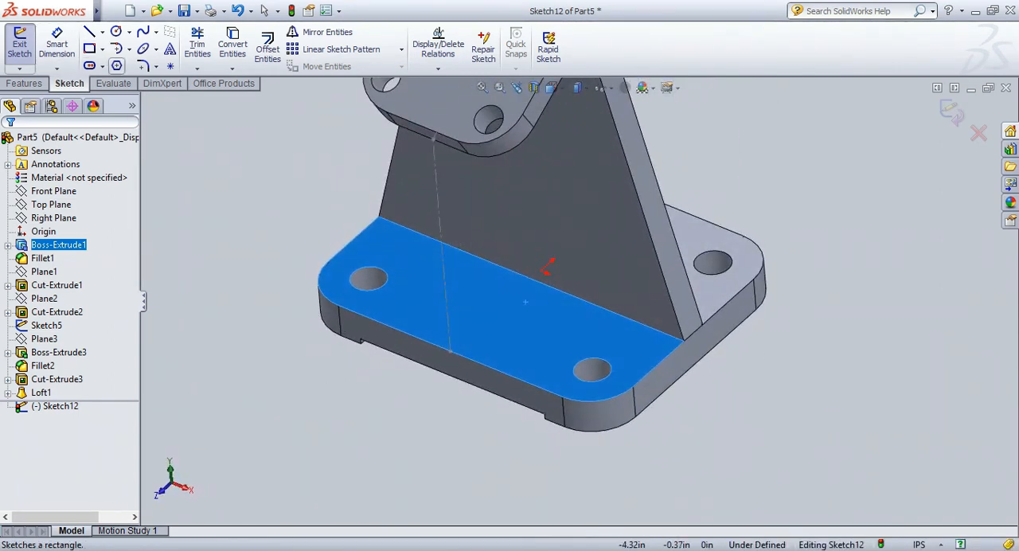
left_click(102, 33)
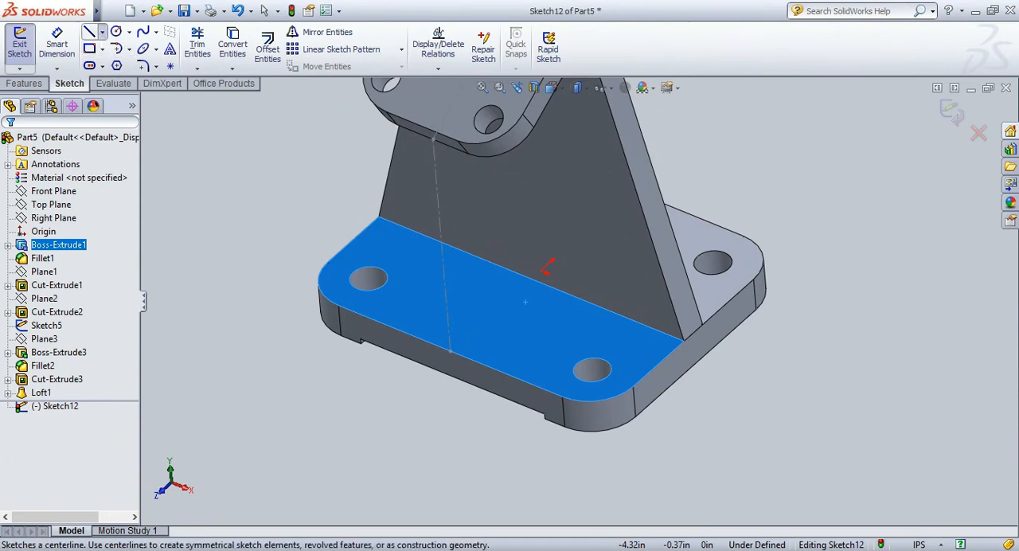
left_click(117, 64)
left_click(458, 351)
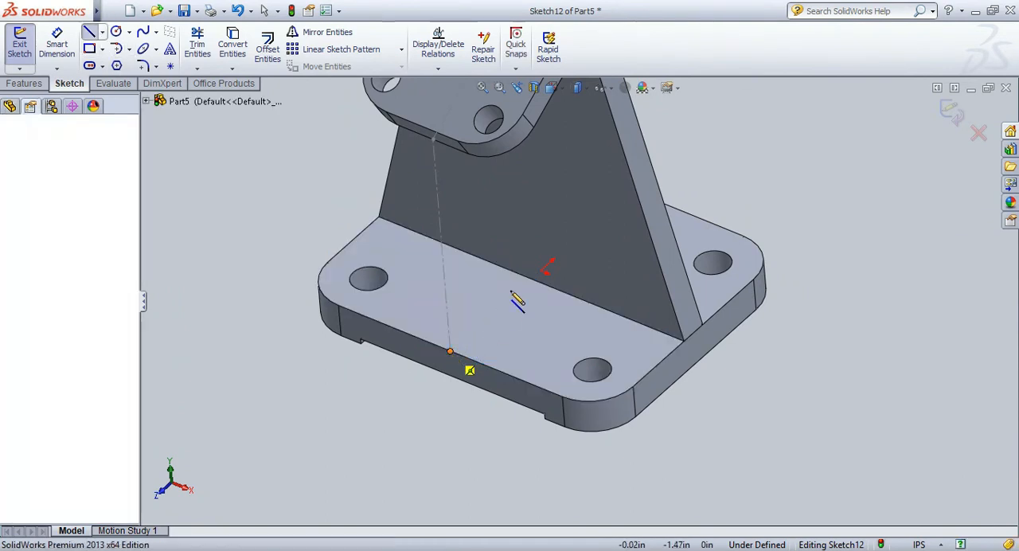
left_click(531, 279)
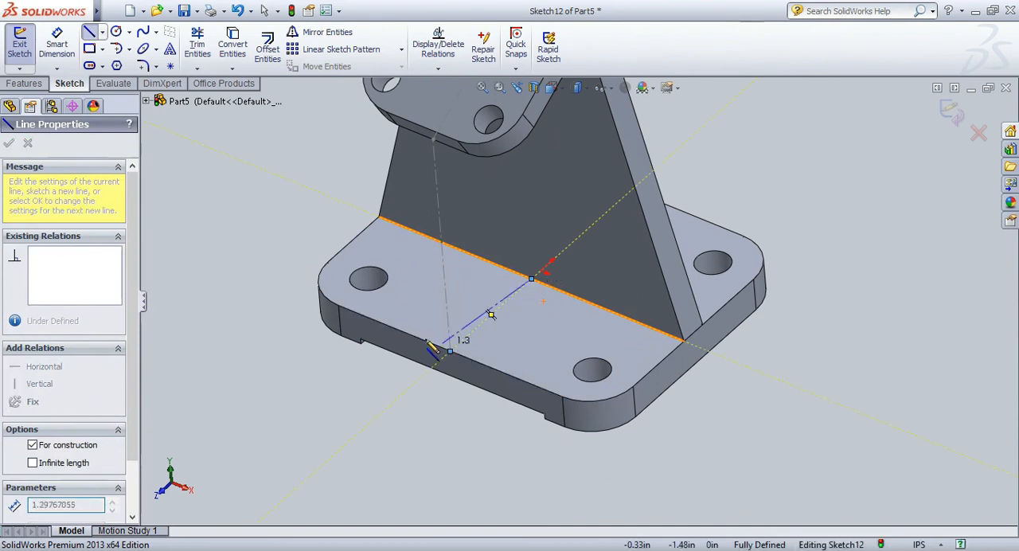
key("Escape")
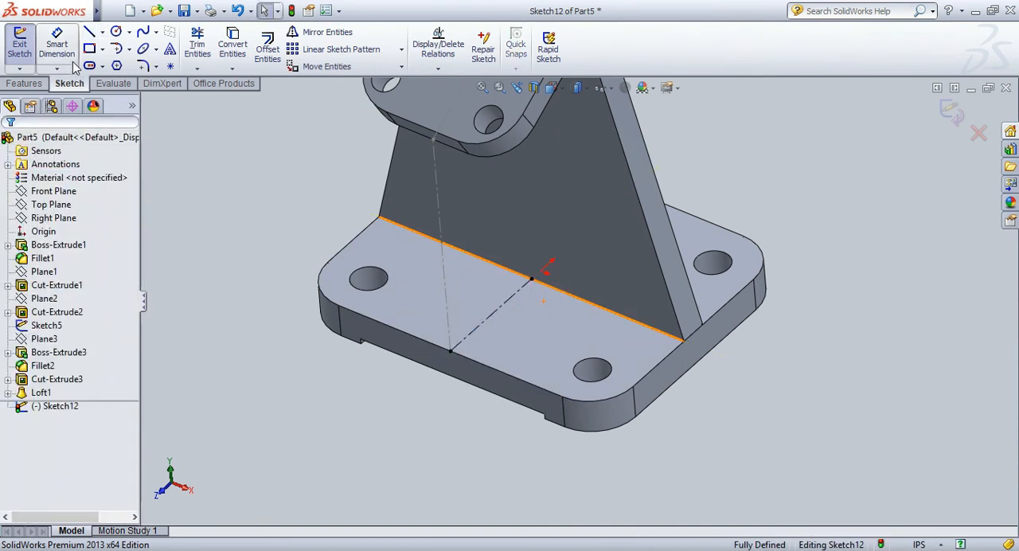
Draw a center rectangle about 0.3 in wide at the centerline's midpoint, reaching from the plate's front edge to the web.
left_click(491, 314)
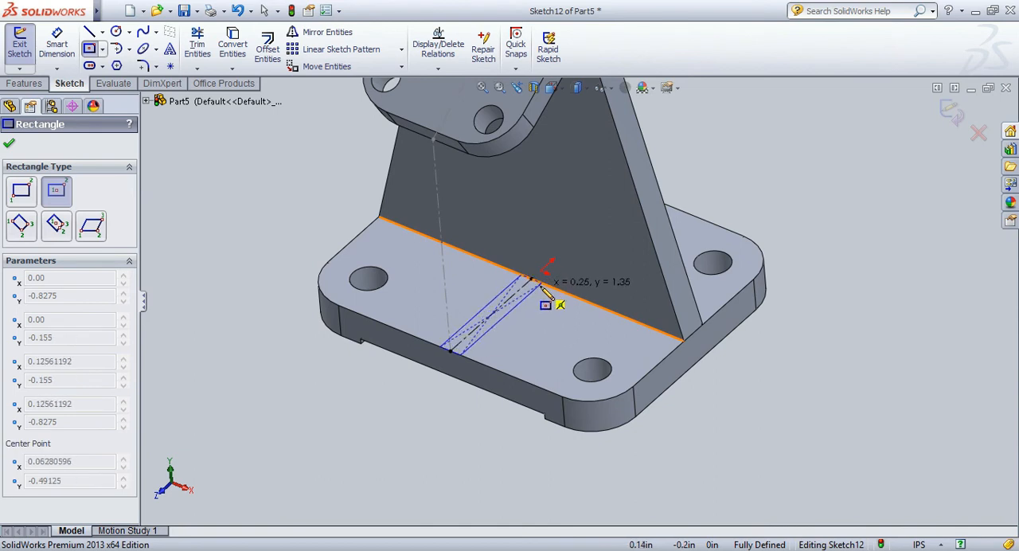
left_click(543, 284)
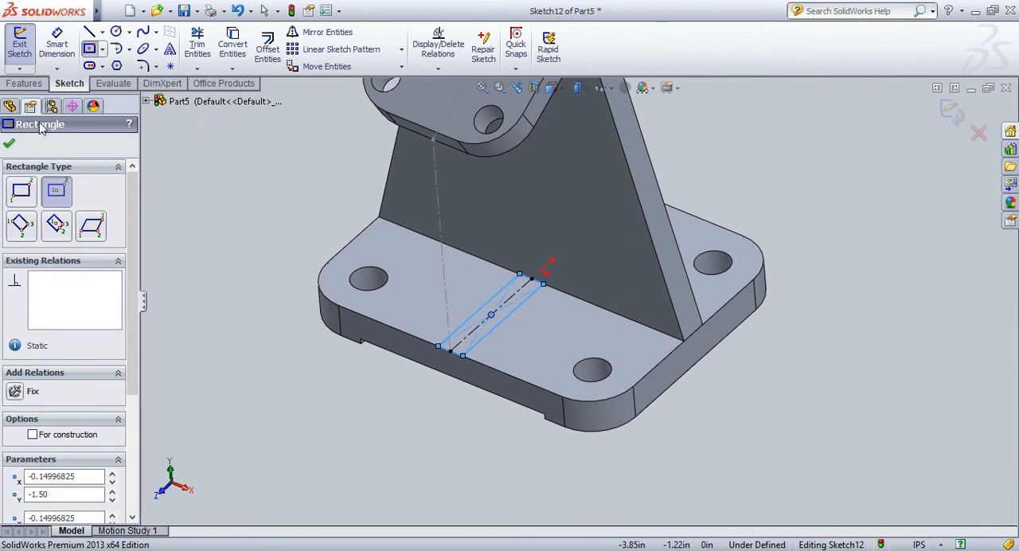
left_click(9, 145)
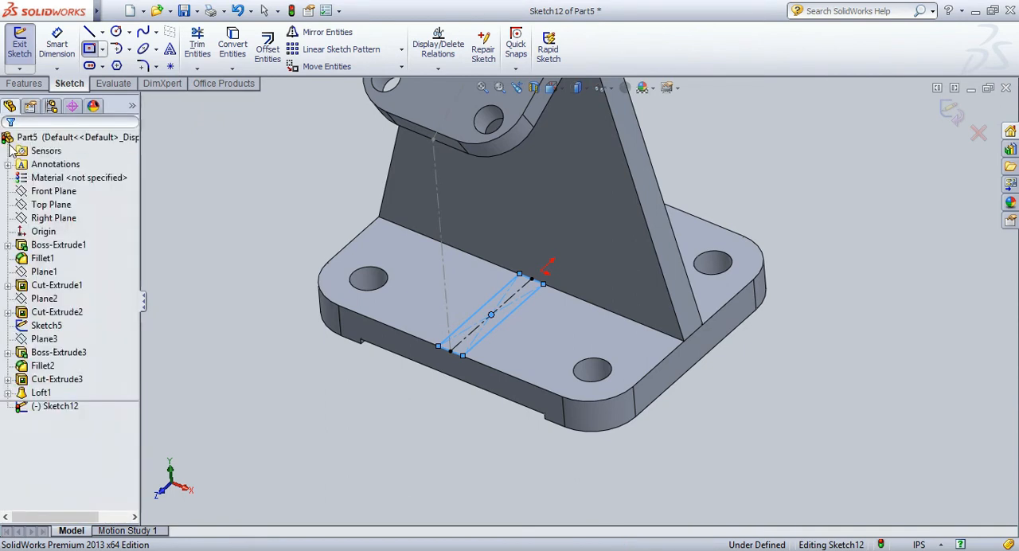
Dimension the short side of the rectangle at the plate's front edge to 0.31 in.
left_click(56, 44)
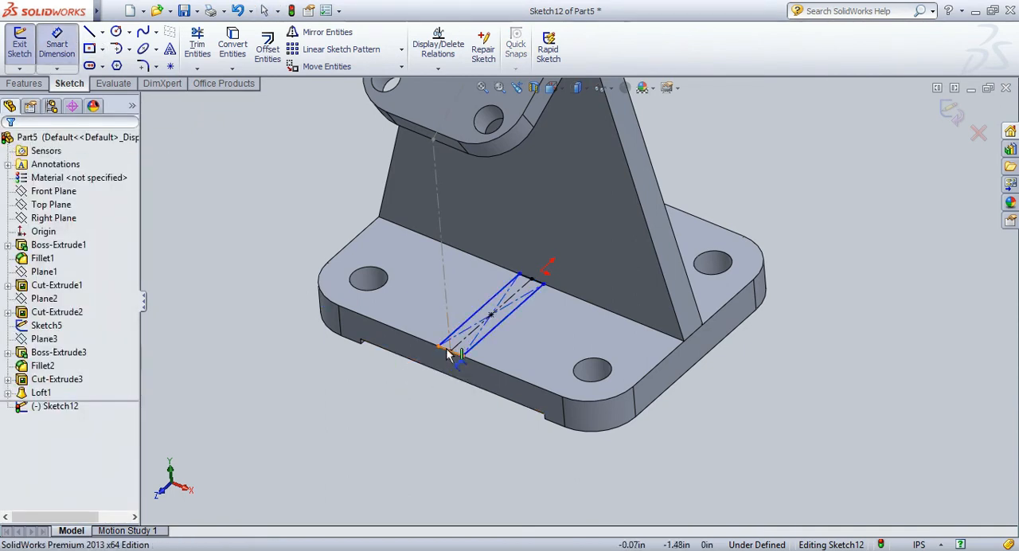
left_click(447, 350)
left_click(420, 388)
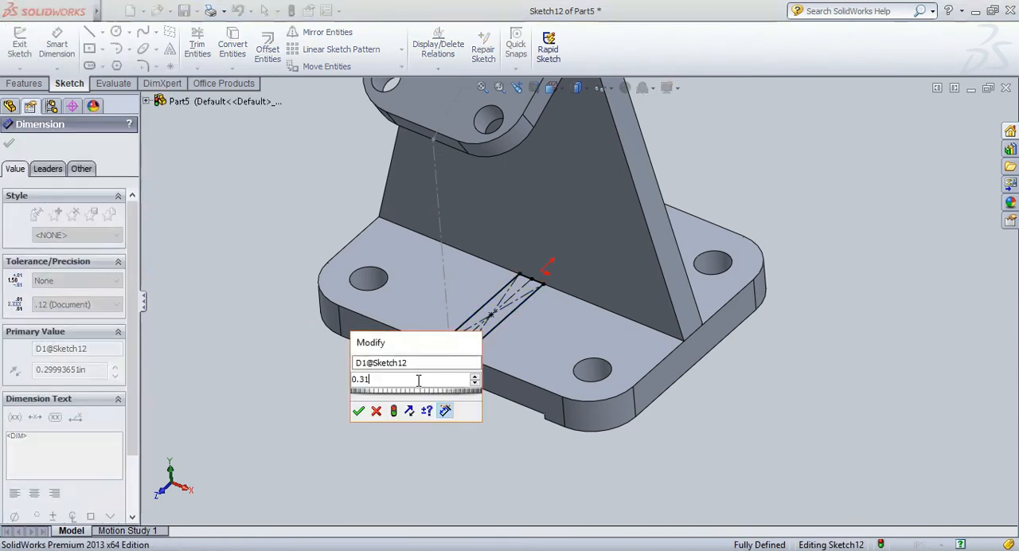
type("0.31")
key("Return")
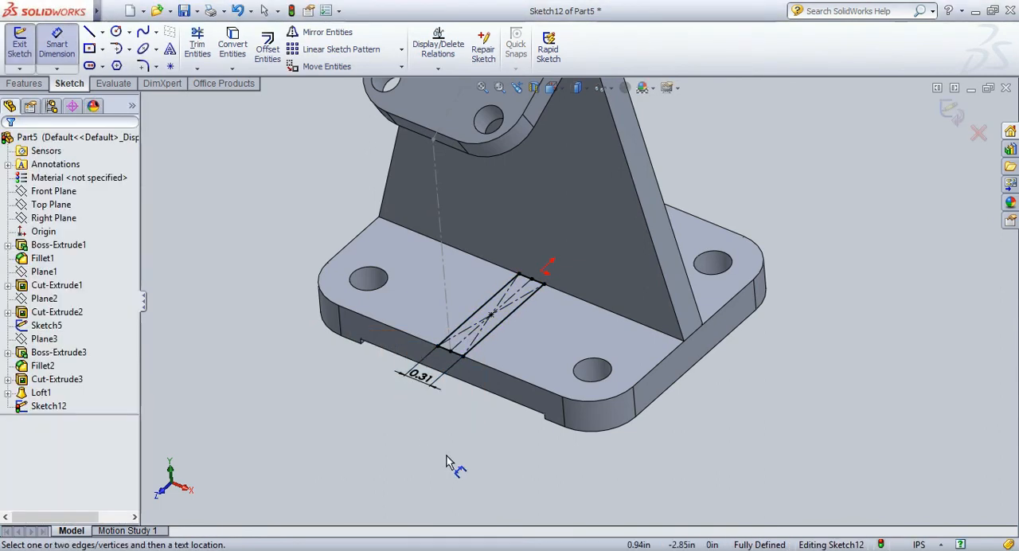
Extrude the rectangle on the base plate upward with the Up To Next end condition to form a rib under the angled plate.
scroll(202, 167, "down", 2)
scroll(202, 167, "up", 2)
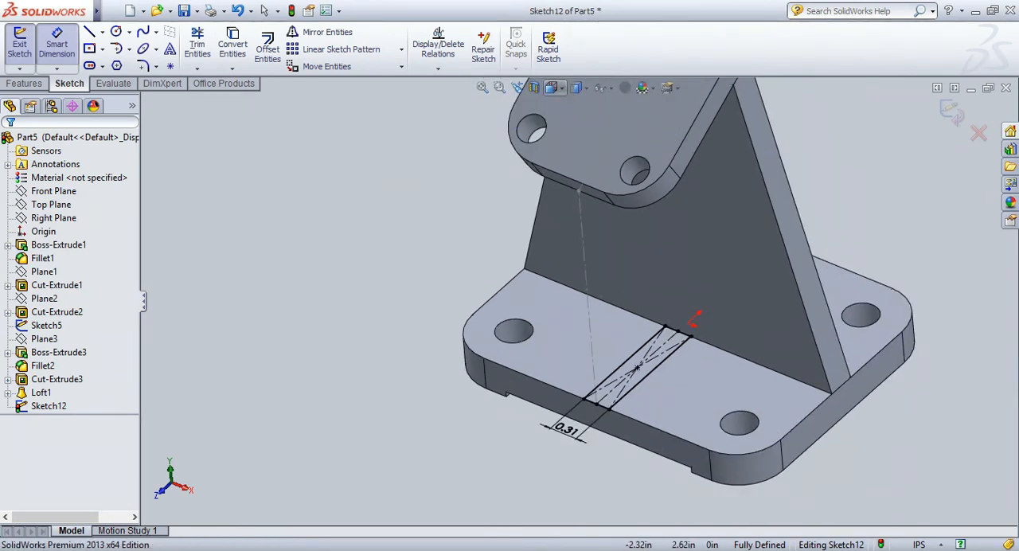
key("ctrl+7")
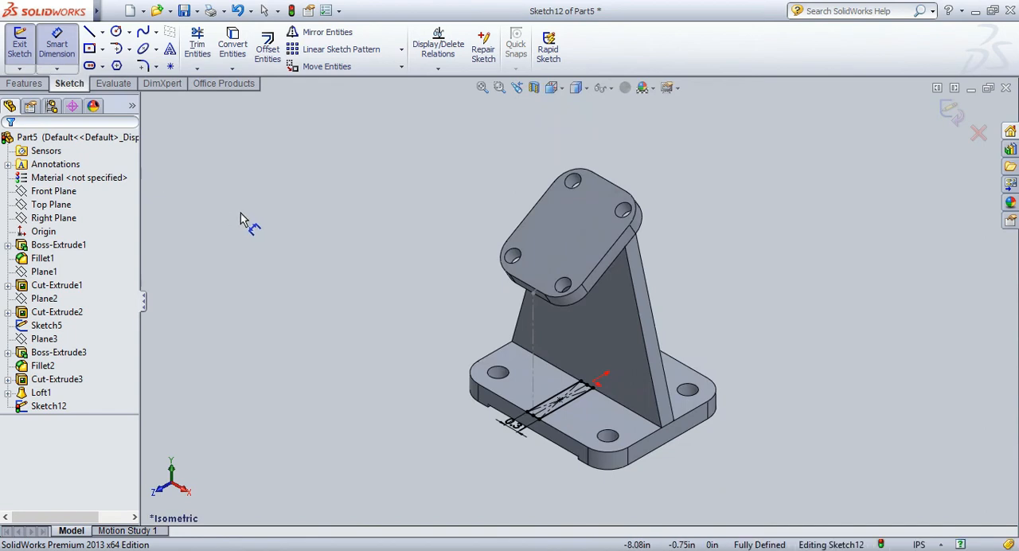
key("Escape")
left_click(40, 85)
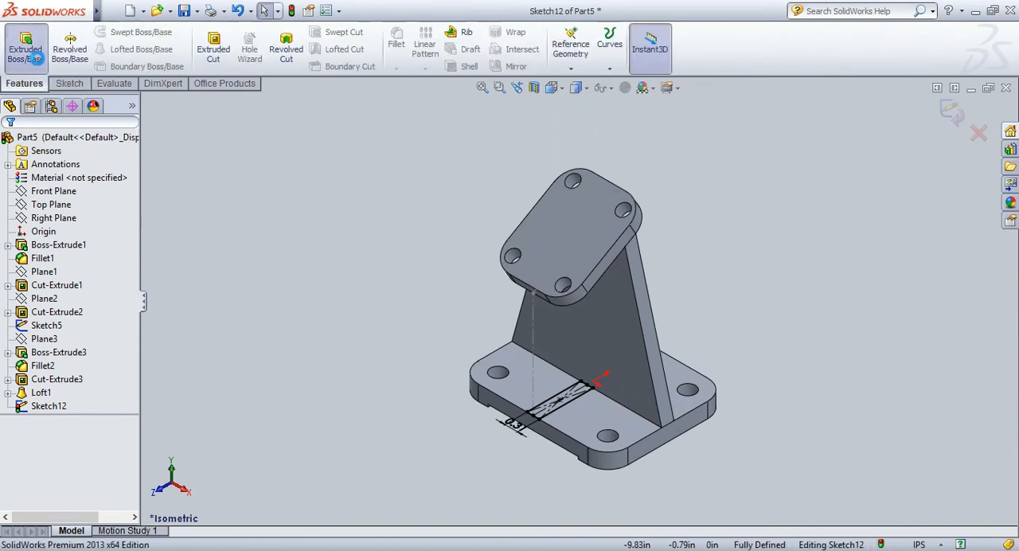
left_click(26, 50)
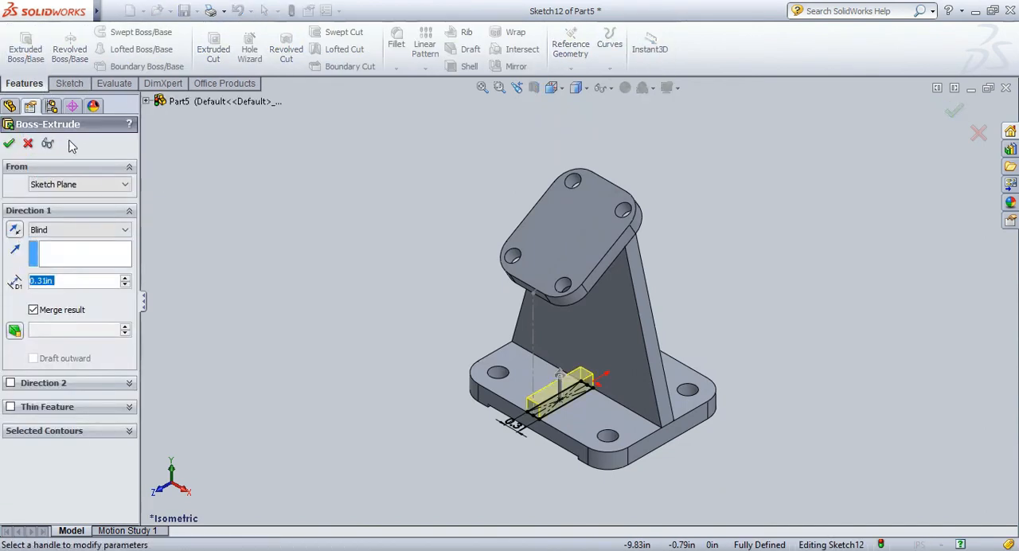
left_click(114, 235)
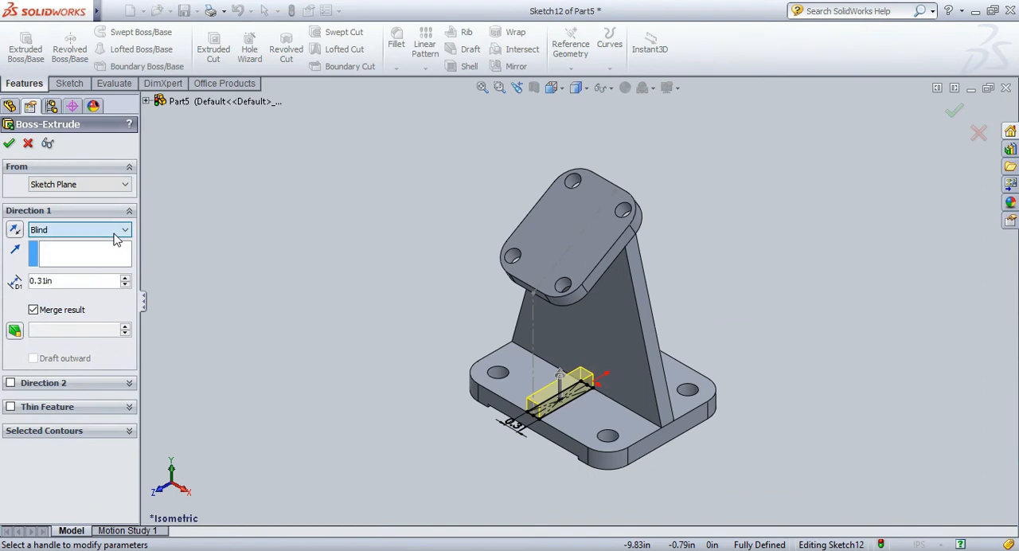
left_click(107, 268)
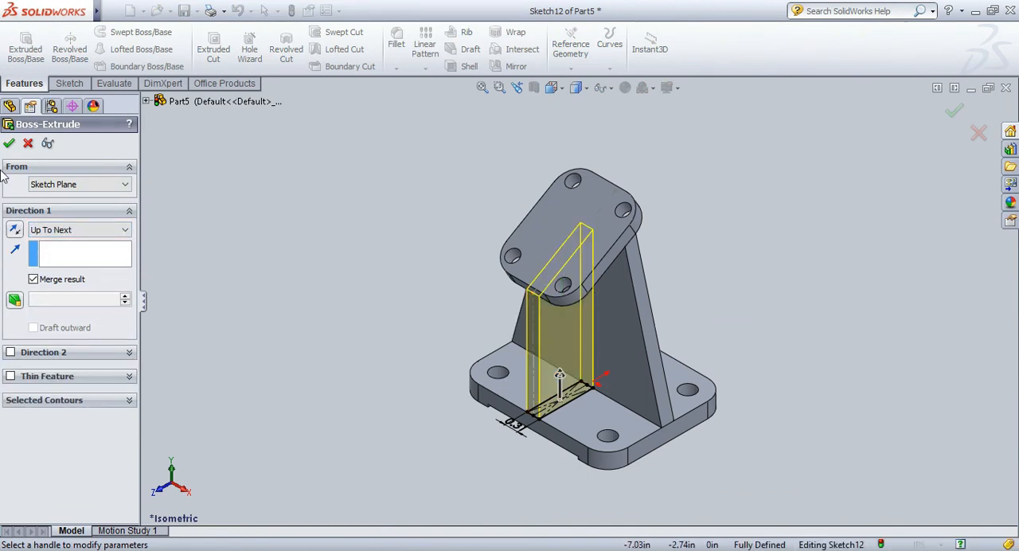
left_click(9, 144)
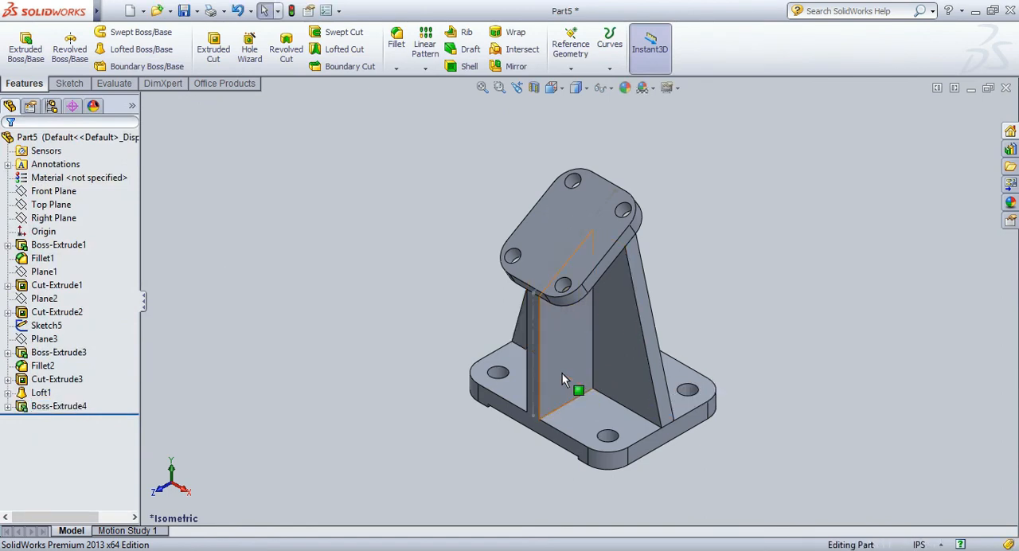
Edit the rib's extrusion to turn off Merge result.
left_click(48, 406)
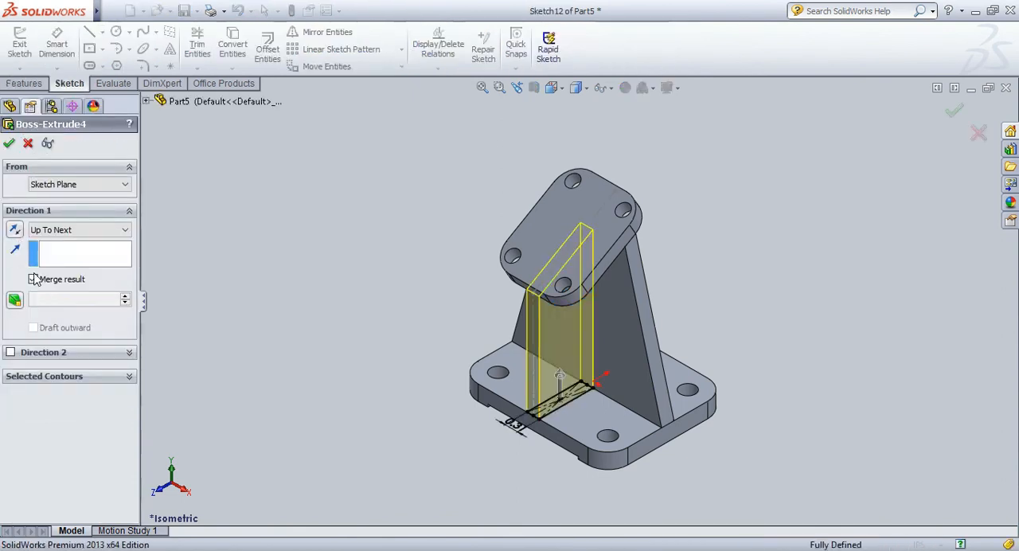
left_click(33, 279)
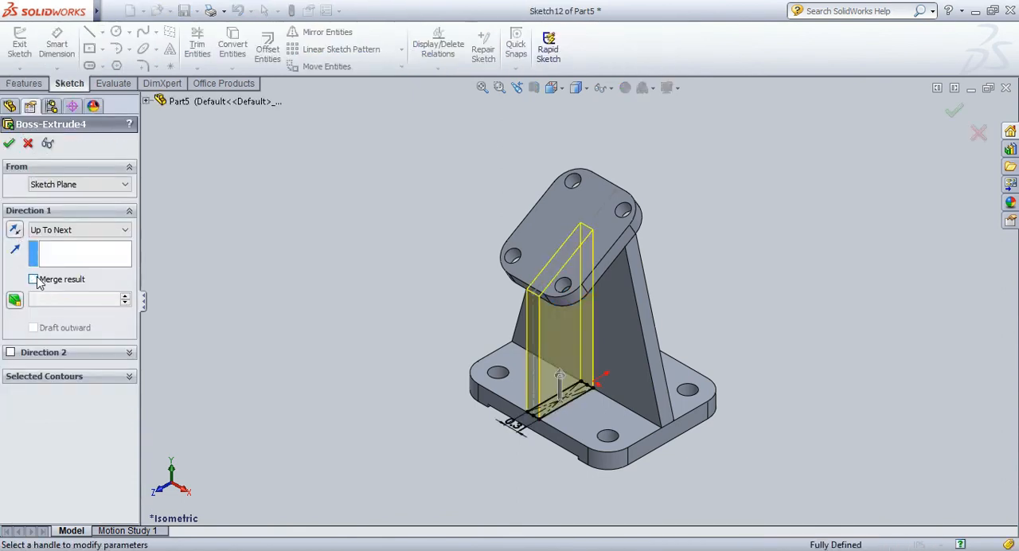
left_click(10, 145)
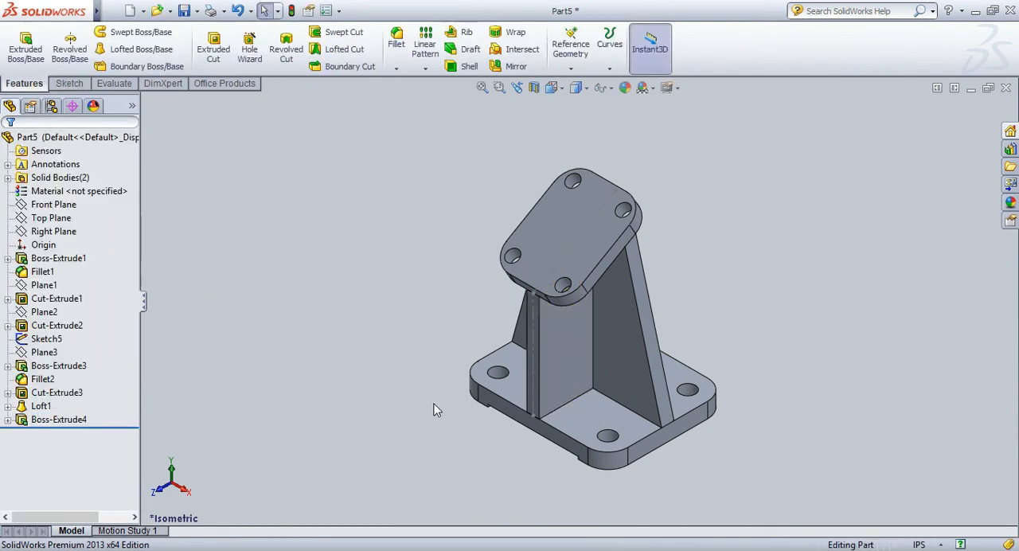
Hide the centerline sketch that shows along the front of the rib.
left_click(536, 380)
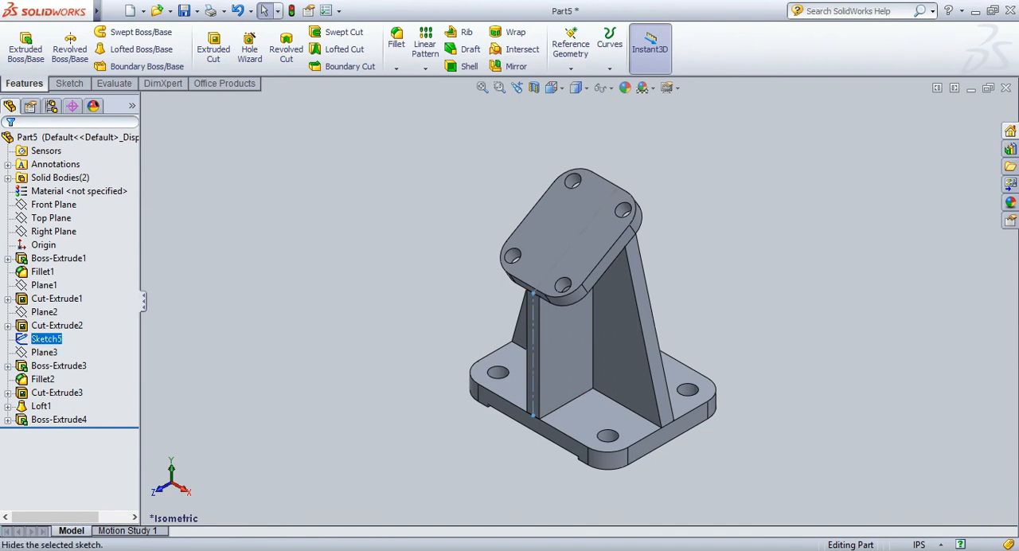
left_click(401, 395)
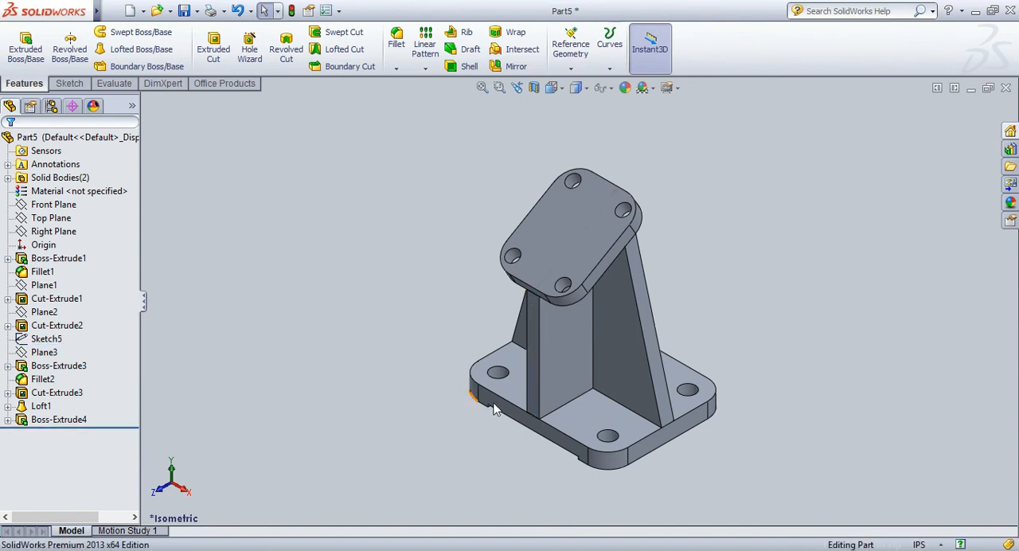
Sketch two concentric circles with radii of about 0.37 in and 0.52 in on the web's front face, beside the rib on the +X side.
left_click(614, 311)
left_click(669, 255)
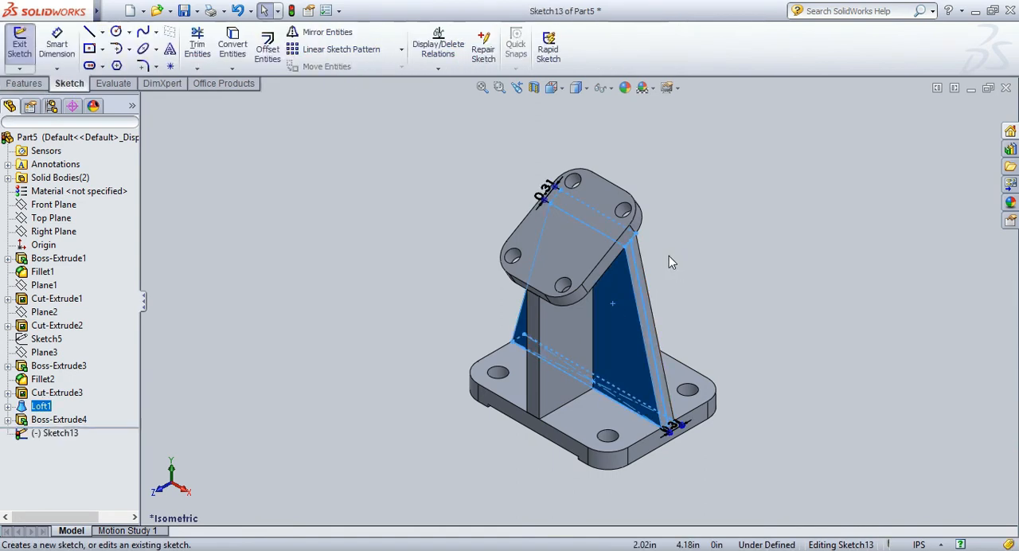
left_click(669, 257)
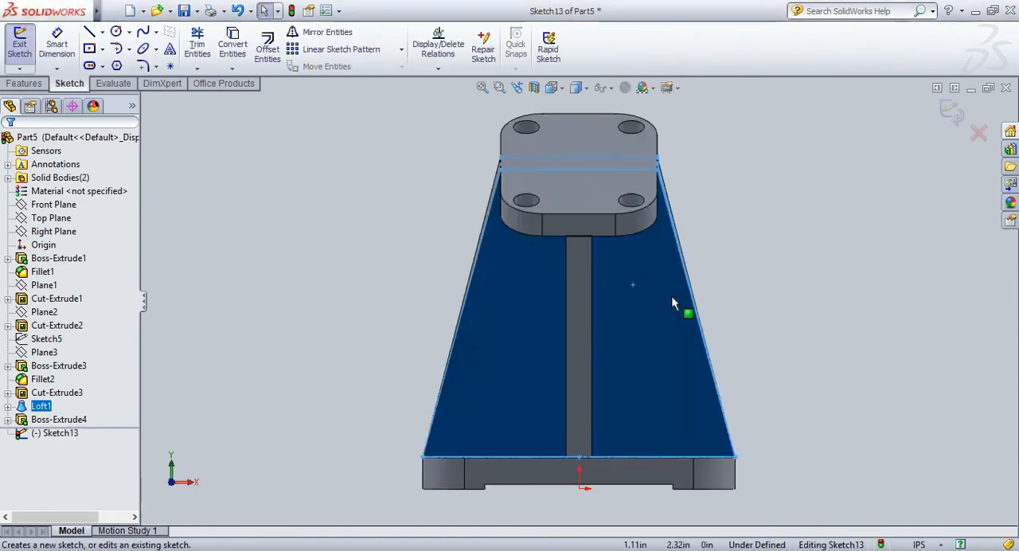
left_click(115, 31)
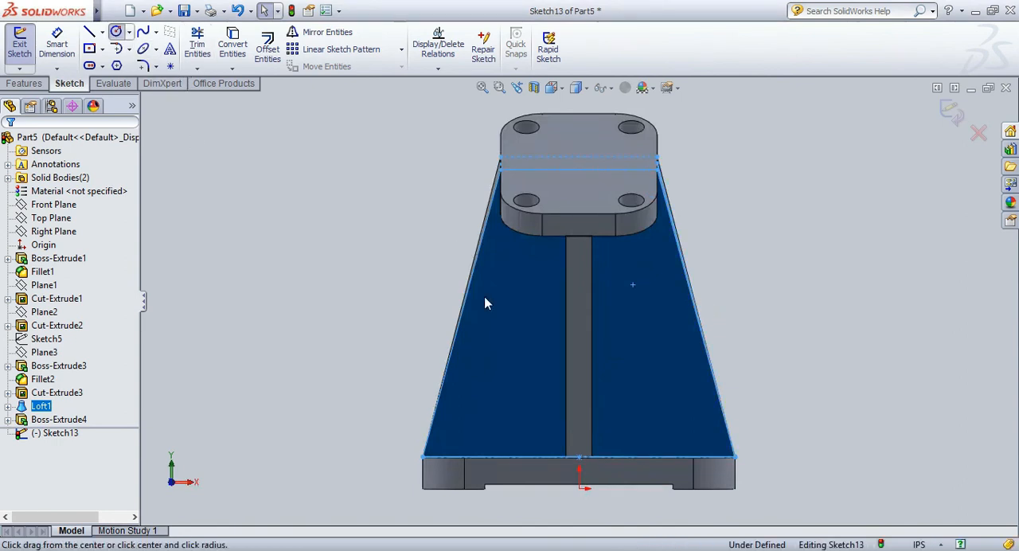
left_click(628, 339)
left_click(636, 311)
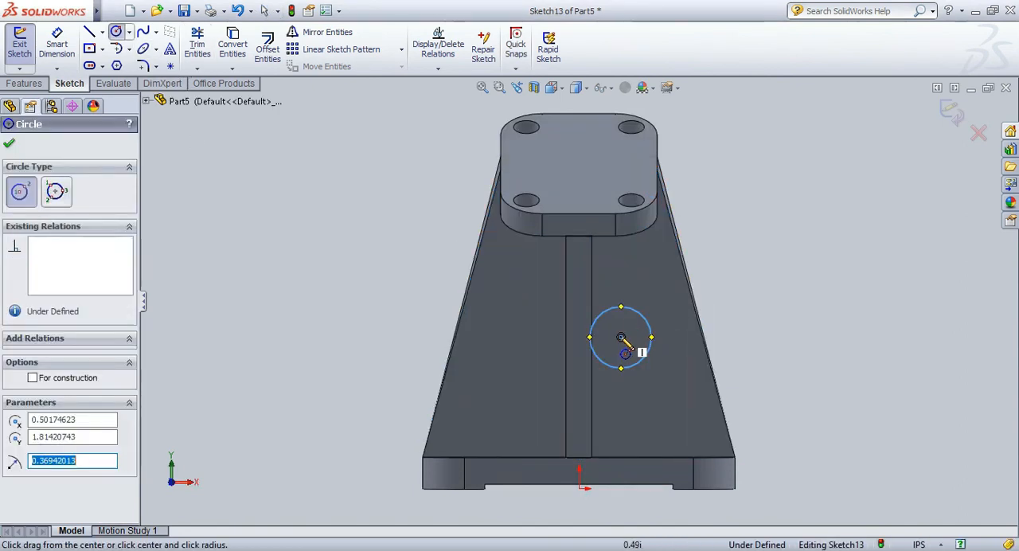
left_click(621, 336)
left_click(663, 325)
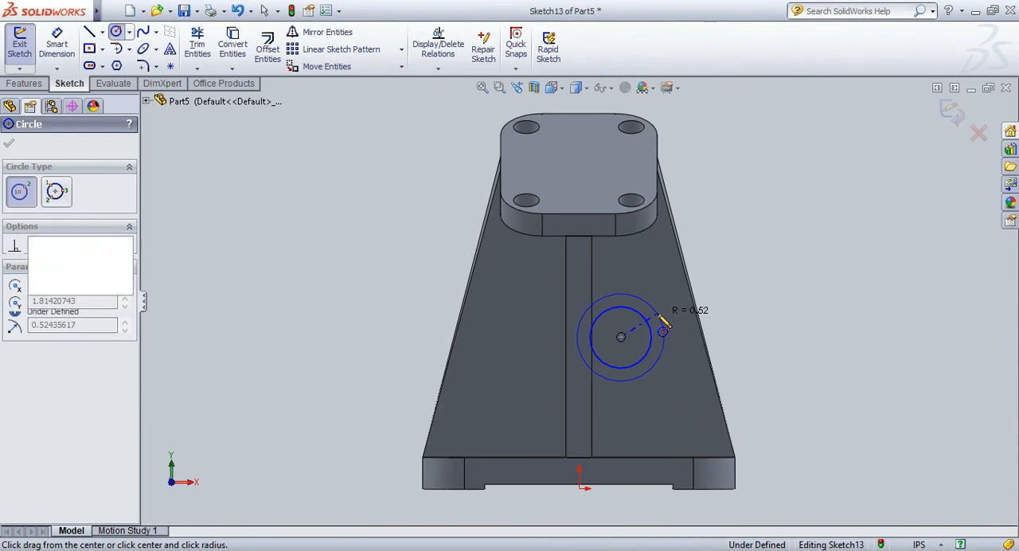
Dimension the outer circle's diameter to 0.75 in and the inner circle's diameter to 0.5 in.
left_click(70, 43)
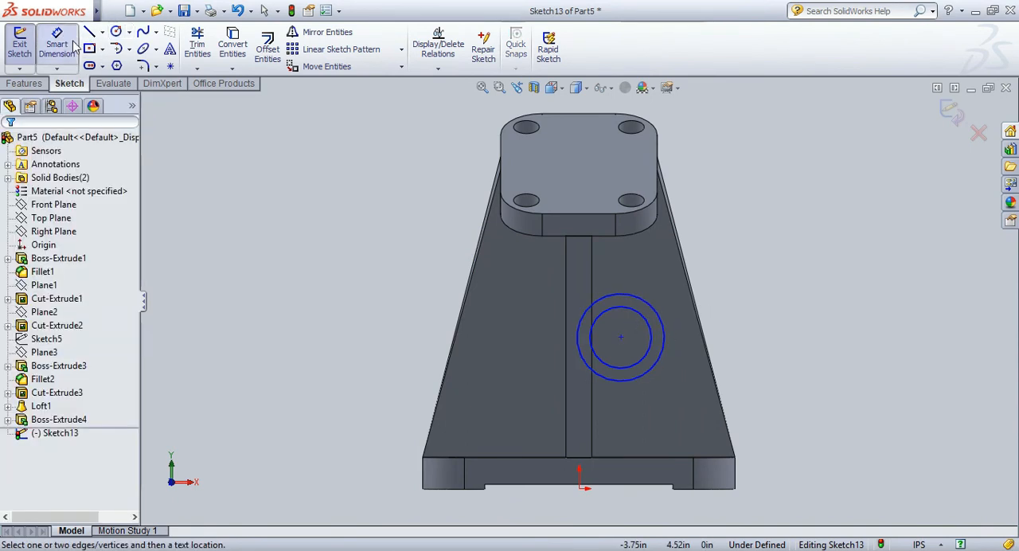
left_click(652, 306)
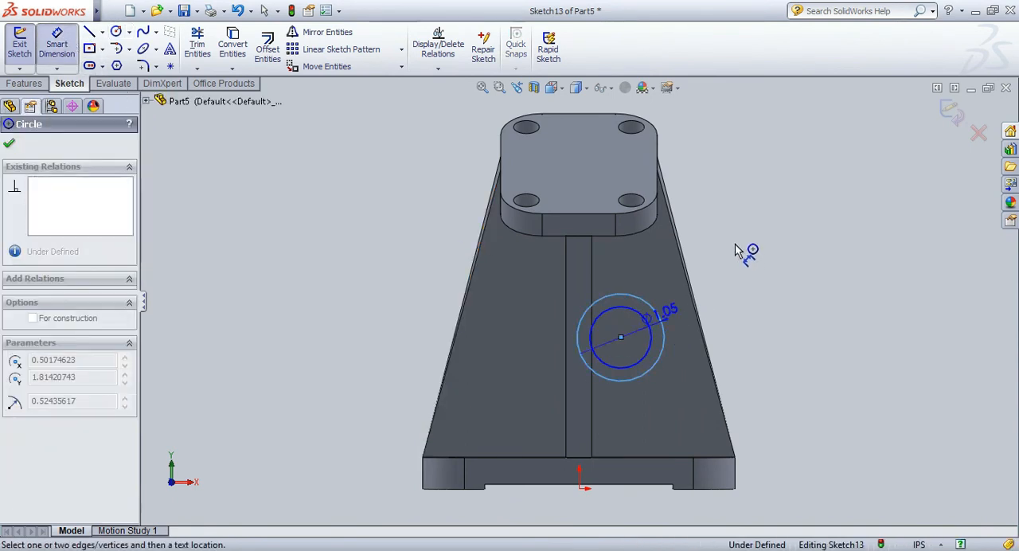
left_click(736, 247)
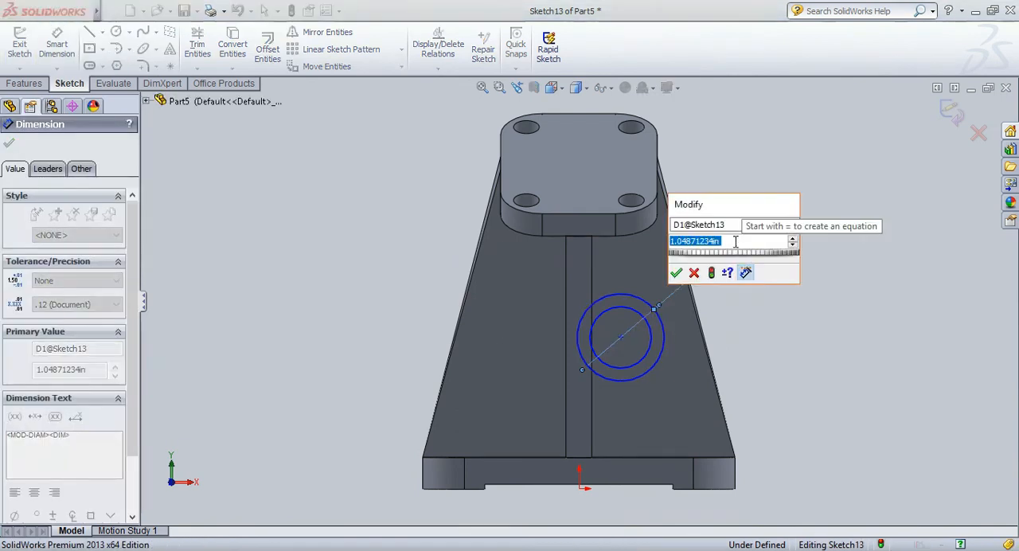
type("0.75")
key("Return")
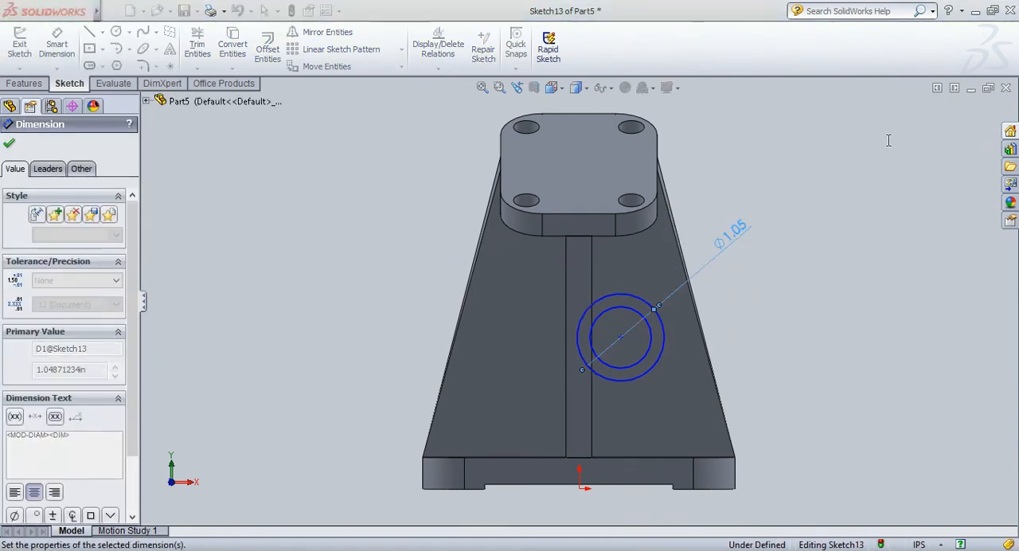
left_click(651, 338)
left_click(740, 294)
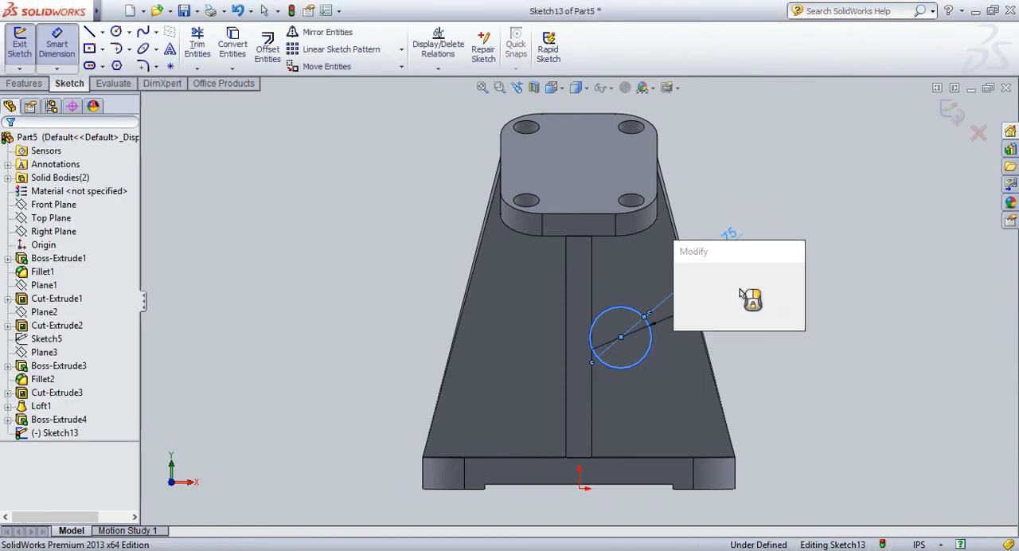
type("0.5")
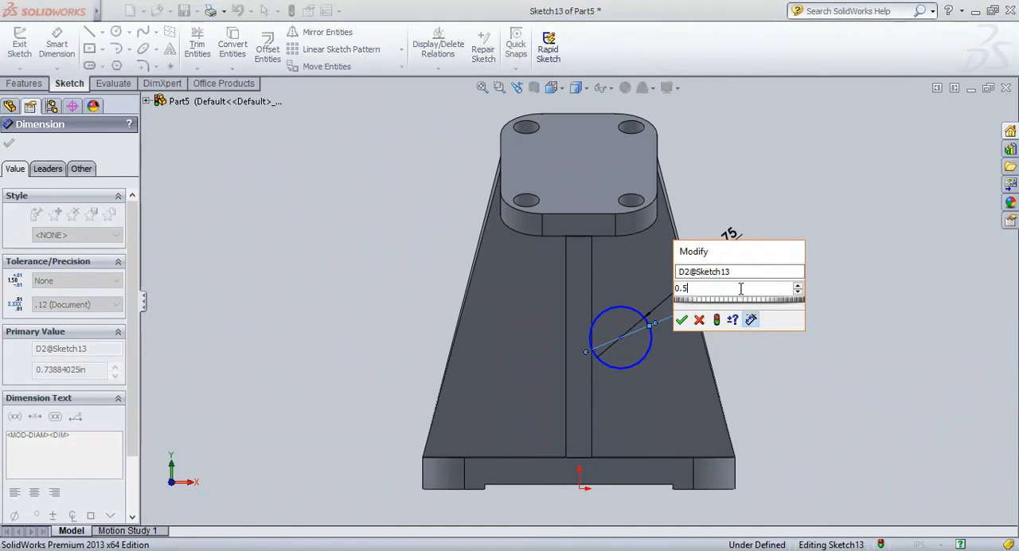
key("Return")
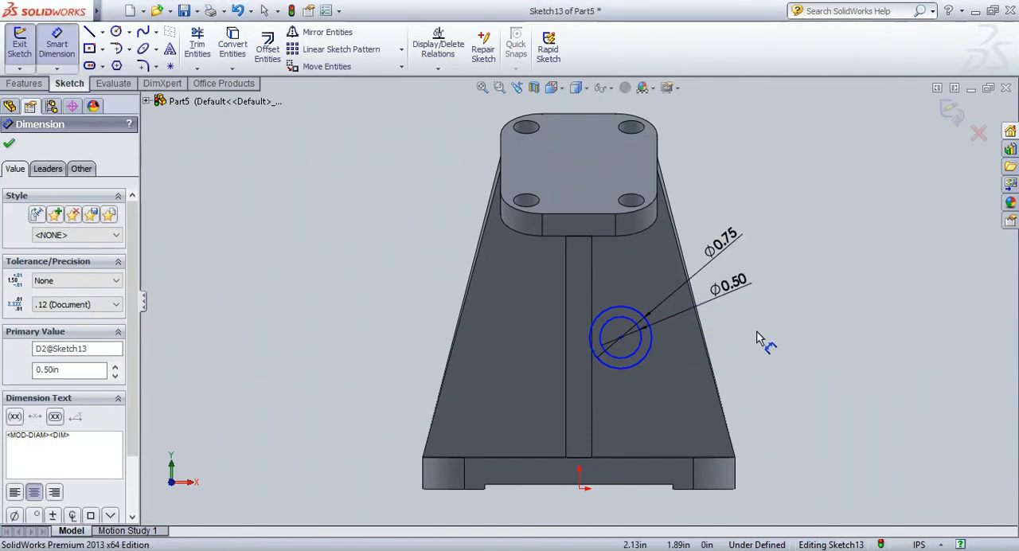
left_click(758, 340)
Dimension the vertical distance from the web's lower corner to the circles' center to 1.38 in.
left_click(620, 337)
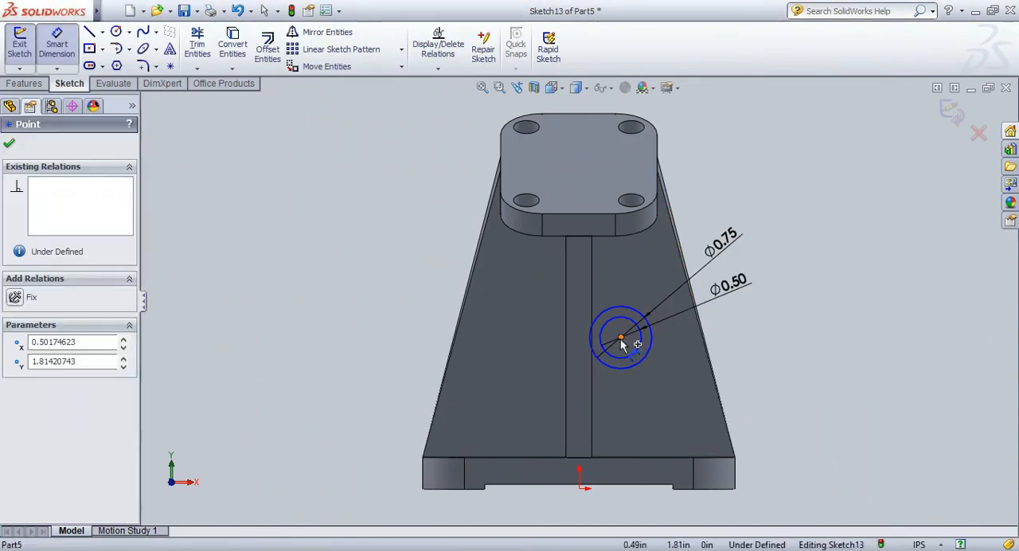
left_click(735, 457)
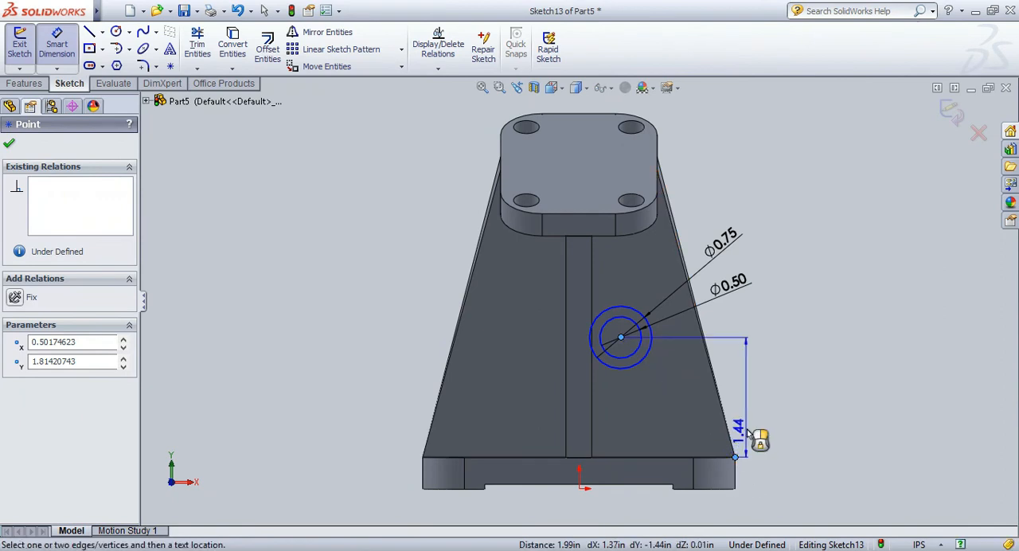
left_click(759, 398)
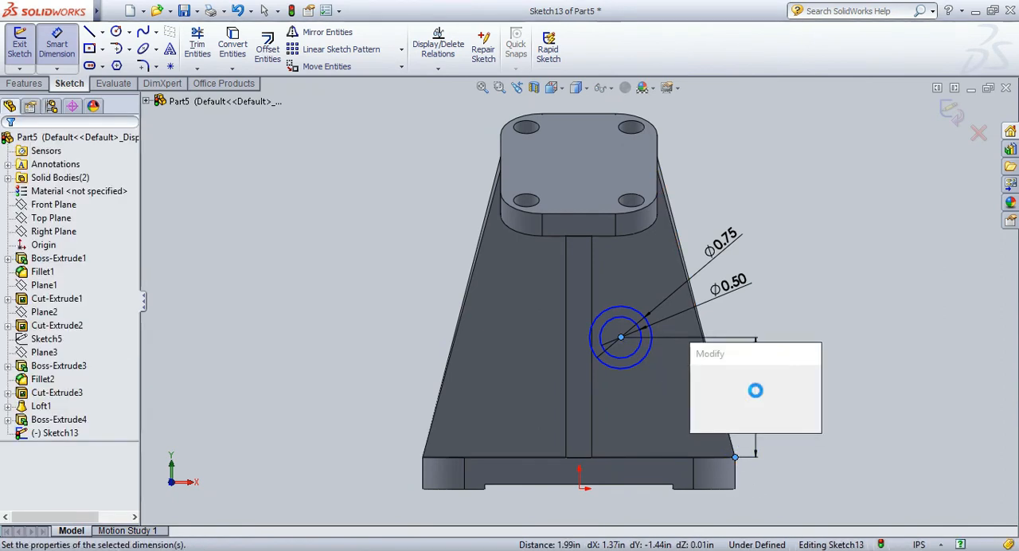
type("1.38")
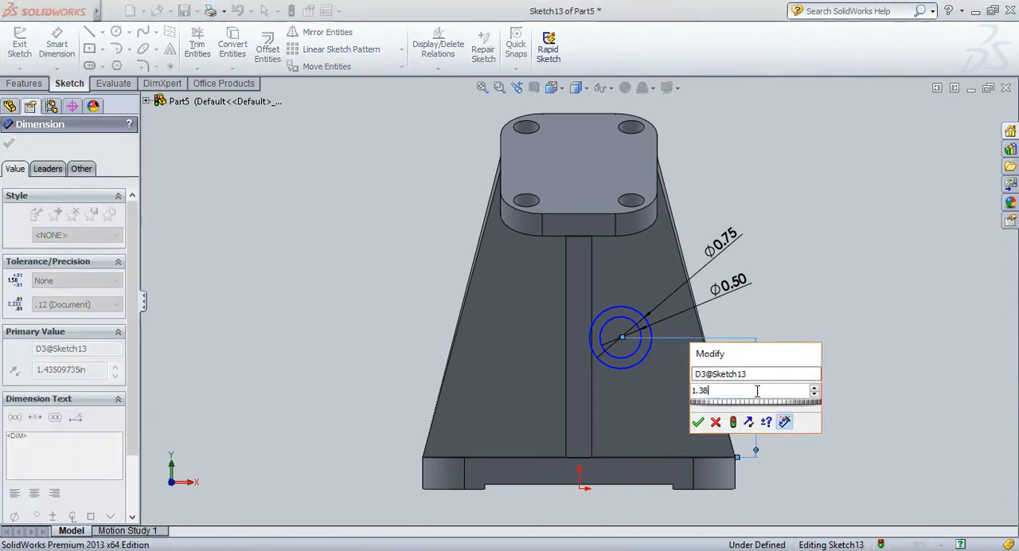
key("Return")
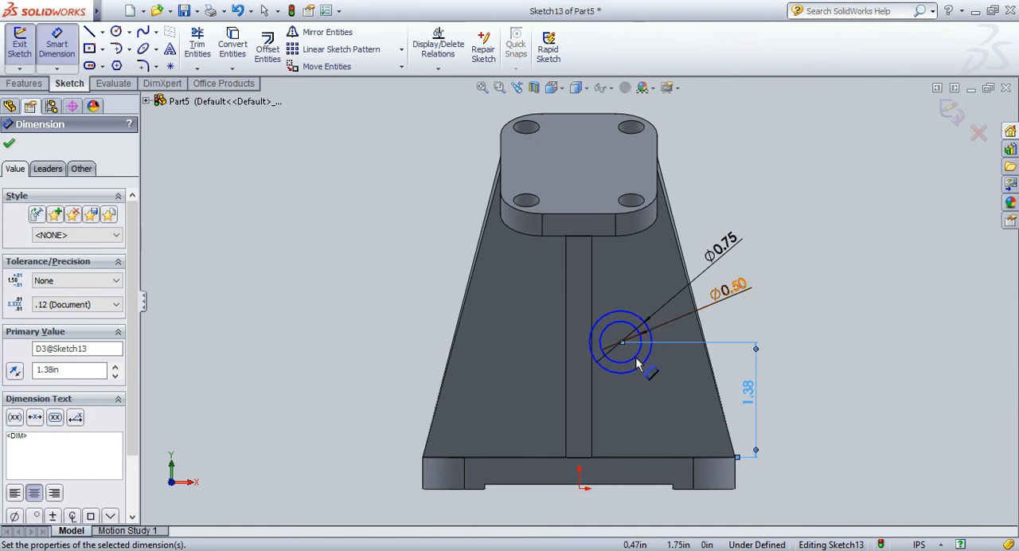
left_click(829, 357)
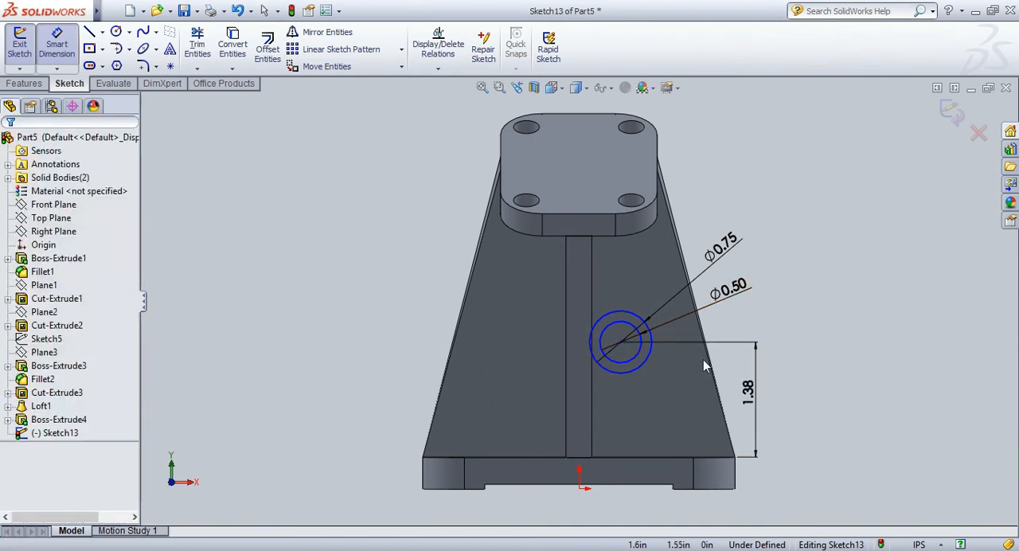
Dimension the horizontal distance from the origin to the circles' center to 0.5 in.
left_click(57, 40)
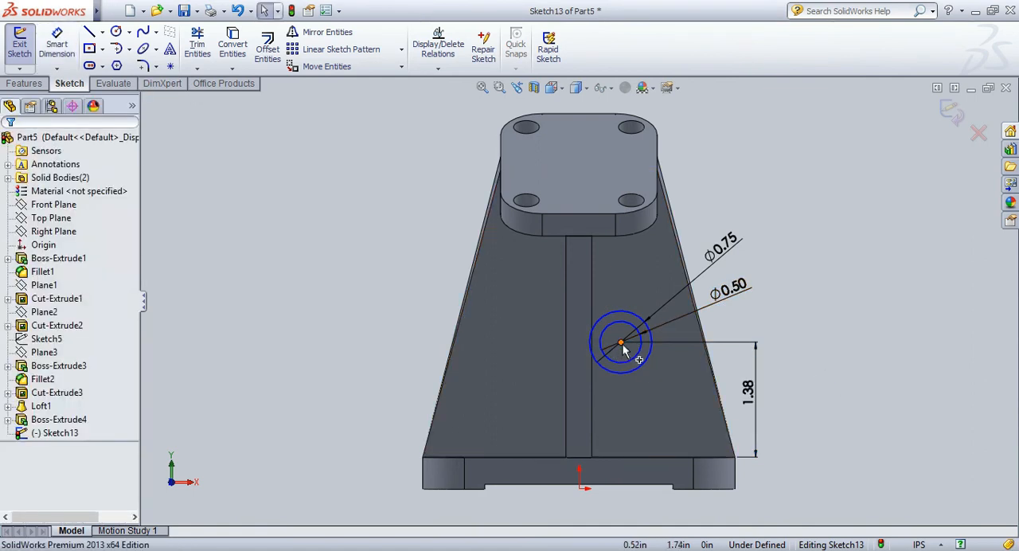
left_click(622, 344)
left_click(67, 51)
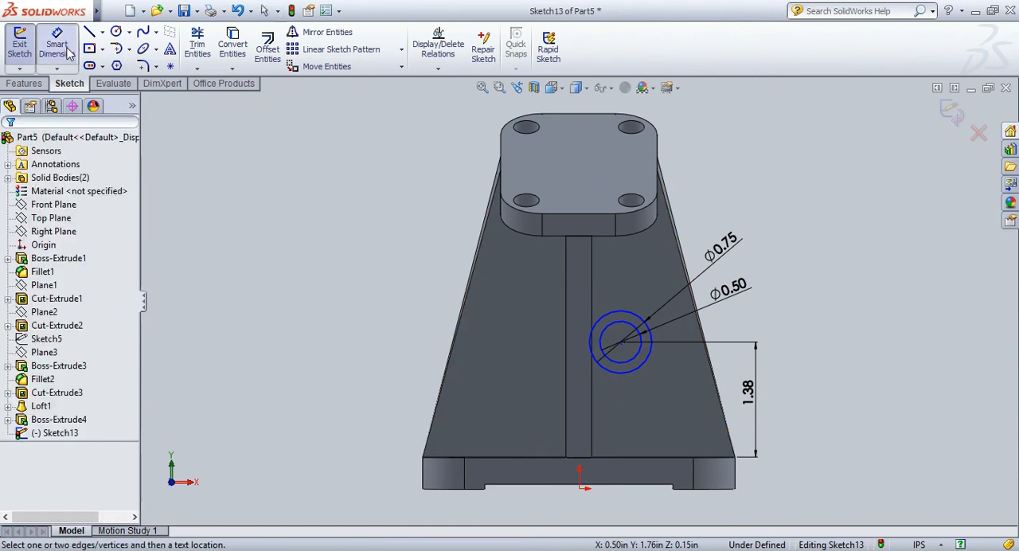
left_click(623, 343)
left_click(578, 484)
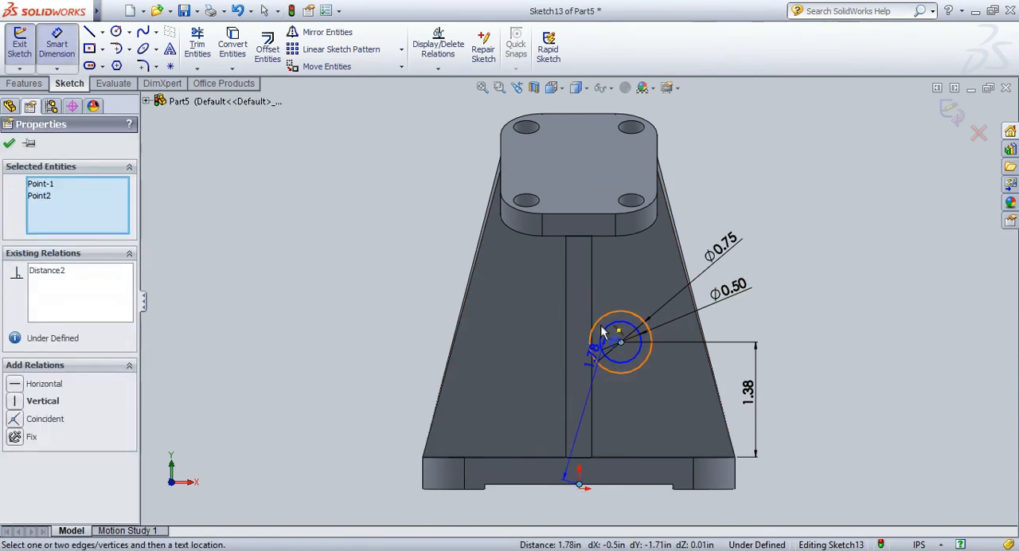
left_click(598, 282)
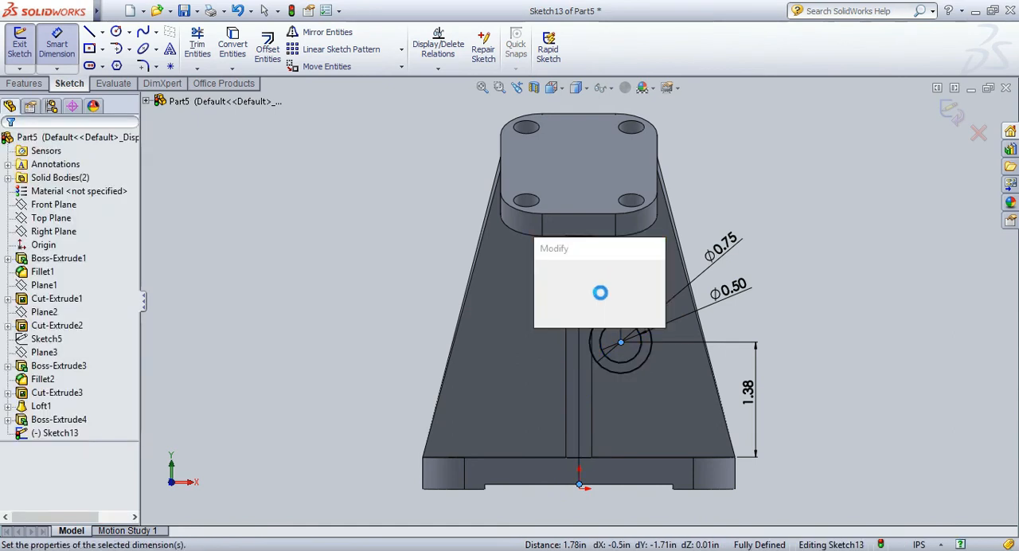
type("0.")
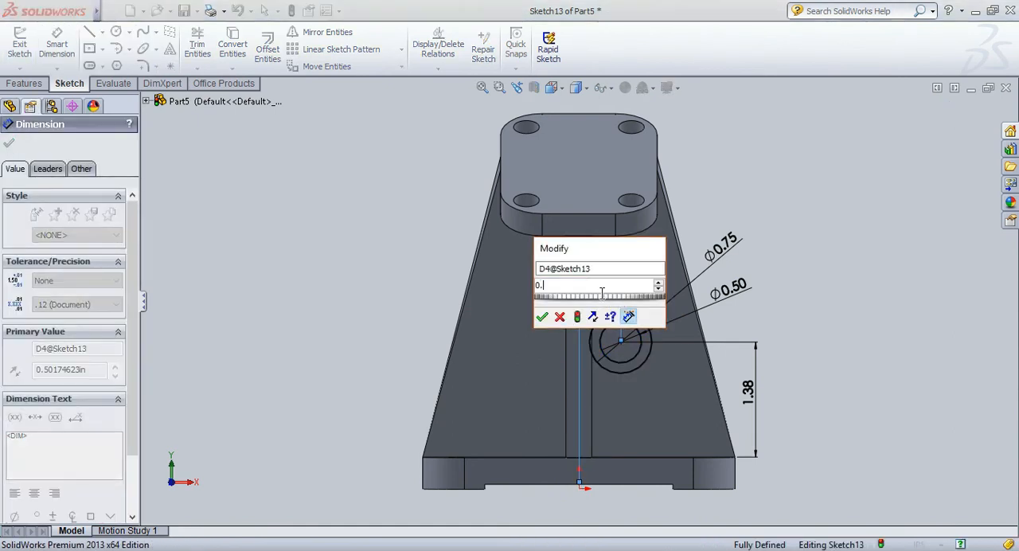
type("5")
key("Return")
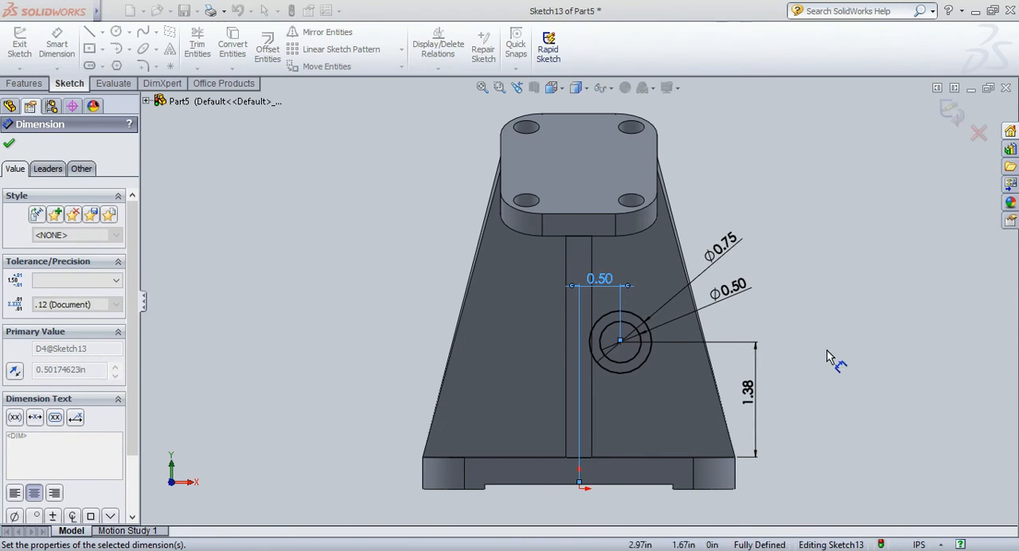
left_click(824, 334)
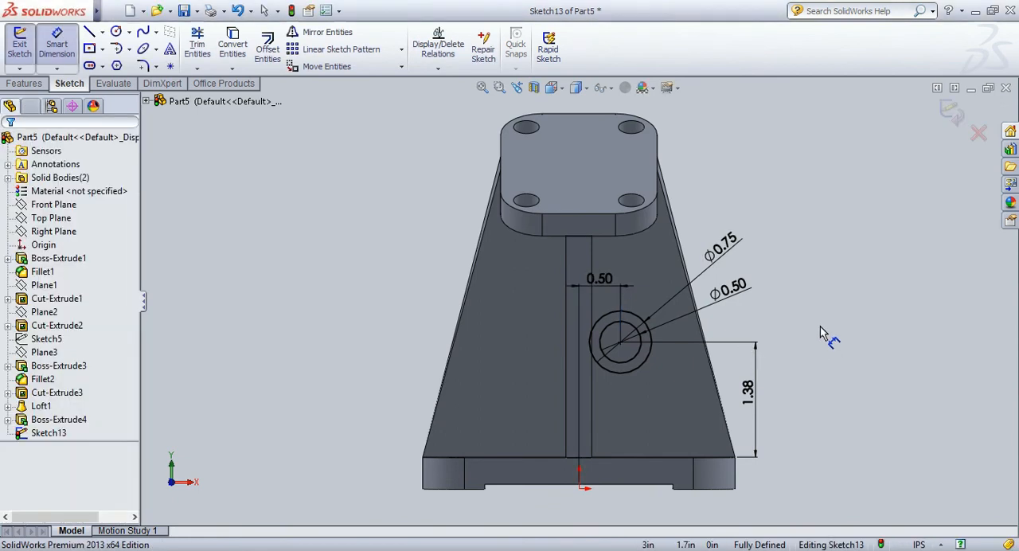
Start an Extruded Boss of the circle sketch with a blind depth of 0.59 in out from the web's front face.
left_click(554, 87)
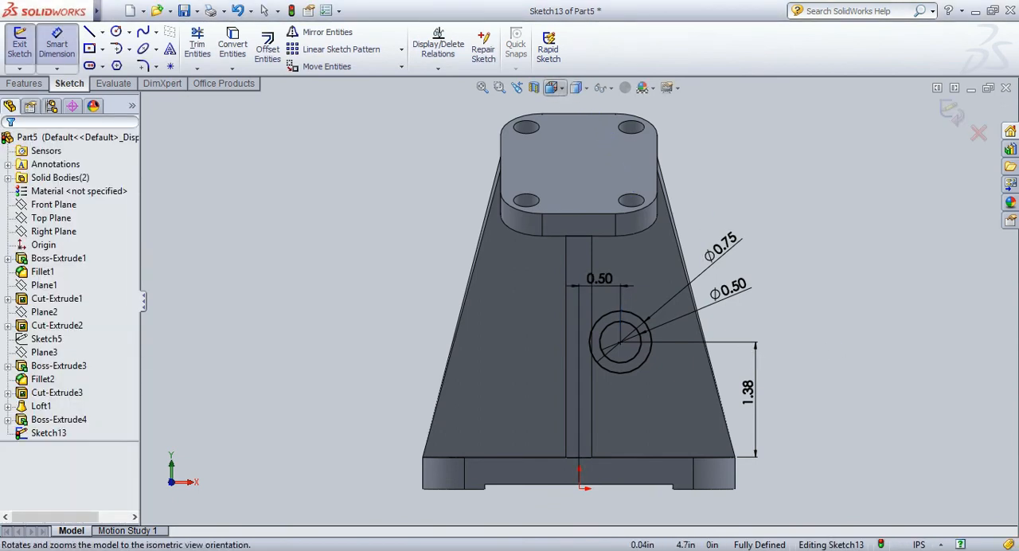
left_click(611, 106)
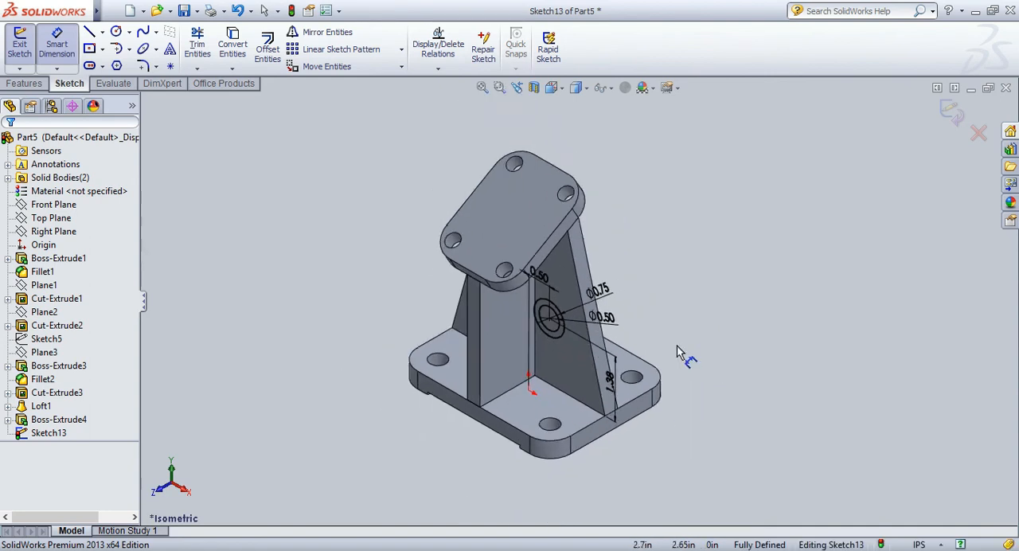
left_click(36, 84)
left_click(24, 62)
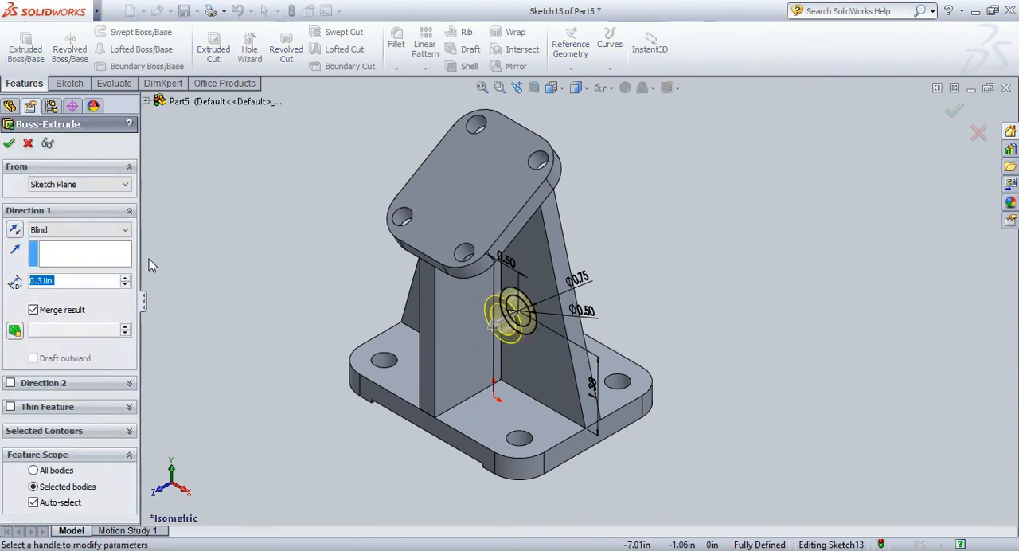
left_click(46, 281)
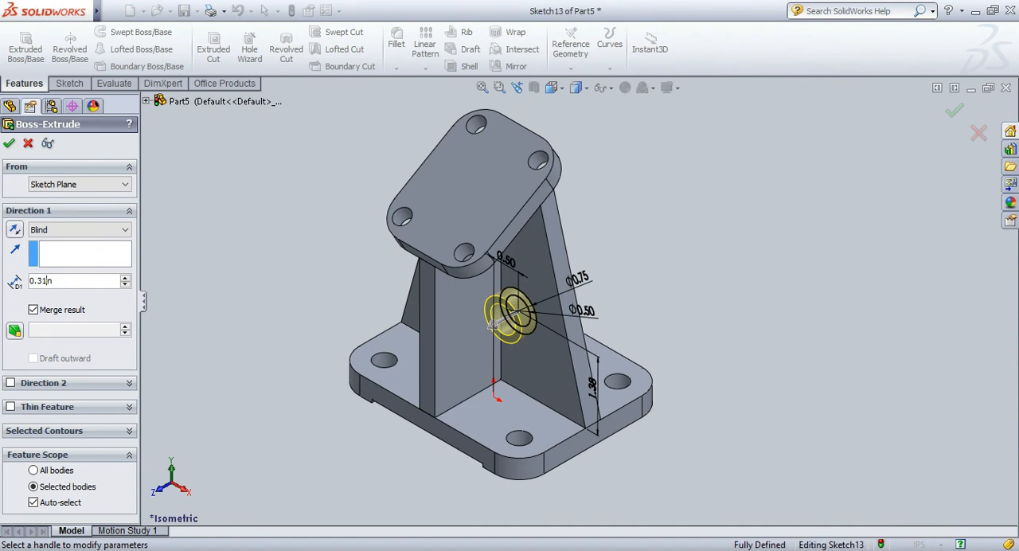
key("BackSpace")
key("BackSpace")
type("59")
Limit the boss extrusion to the outer circle's contour, add a second blind direction of 0.79 in through the web, and finish the feature.
left_click(11, 384)
scroll(13, 388, "down", 3)
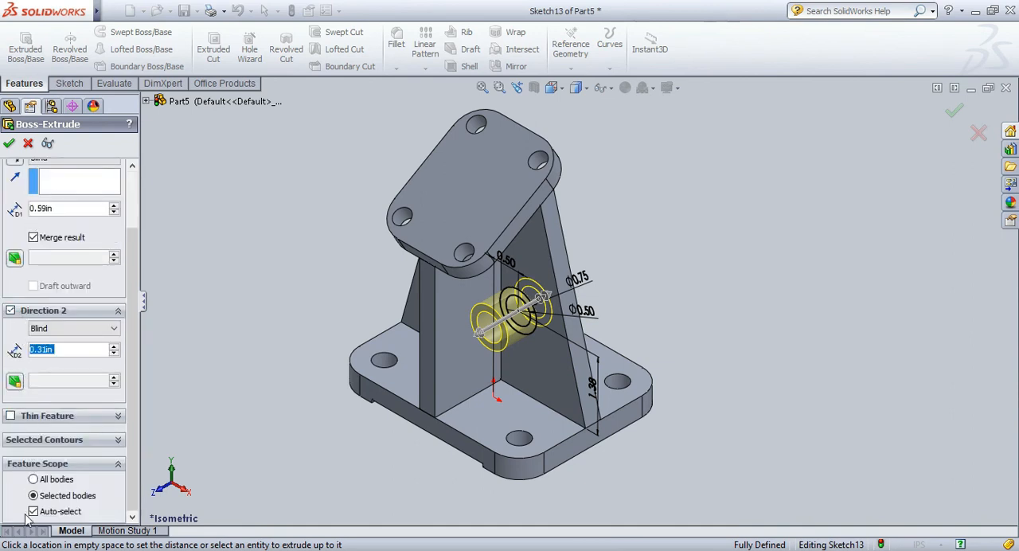
left_click(40, 440)
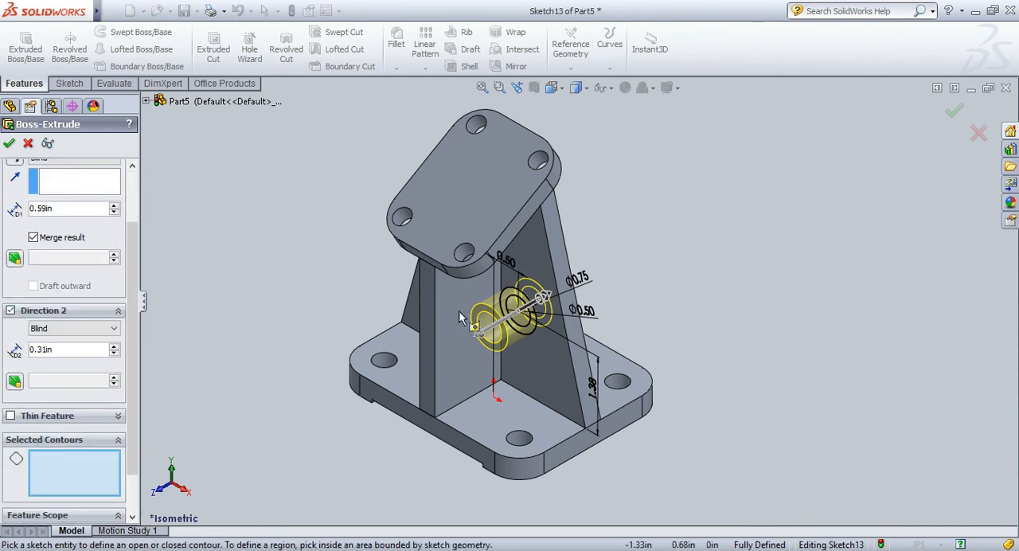
left_click(541, 335)
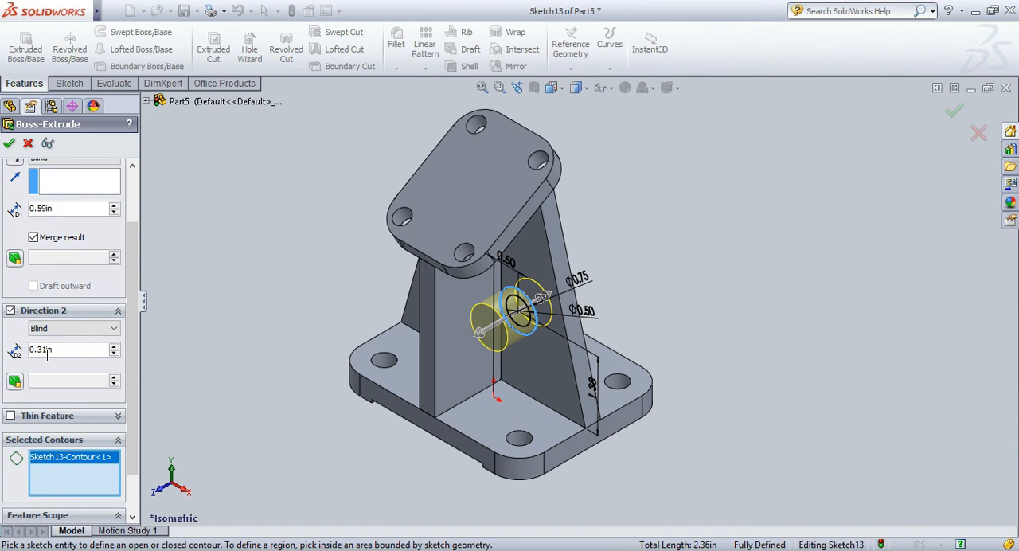
type("79")
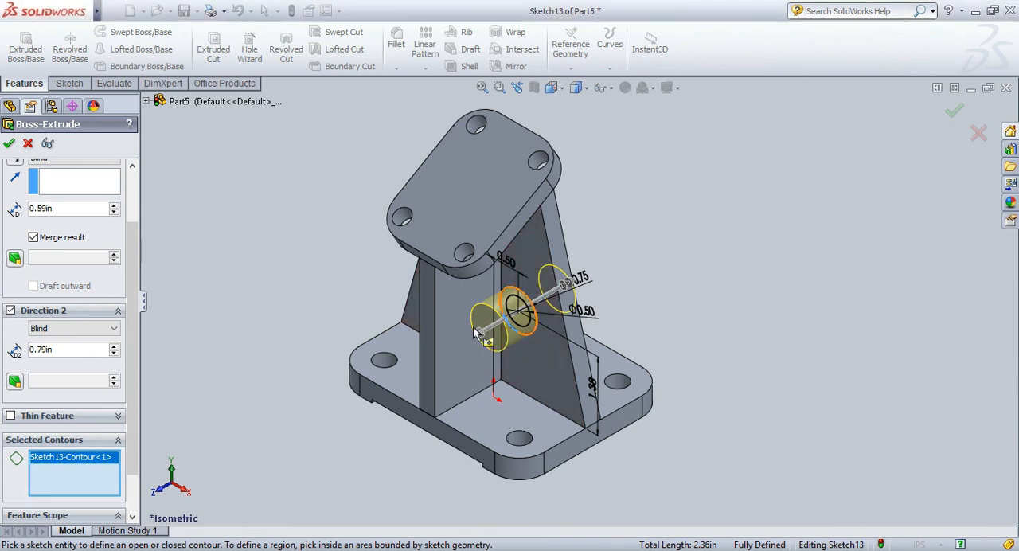
scroll(80, 422, "down", 2)
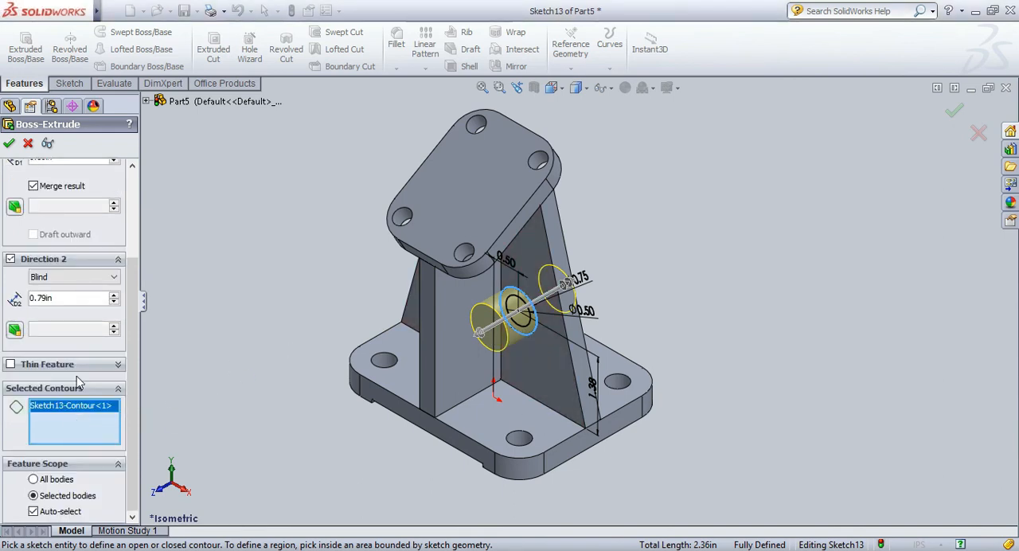
scroll(78, 383, "up", 5)
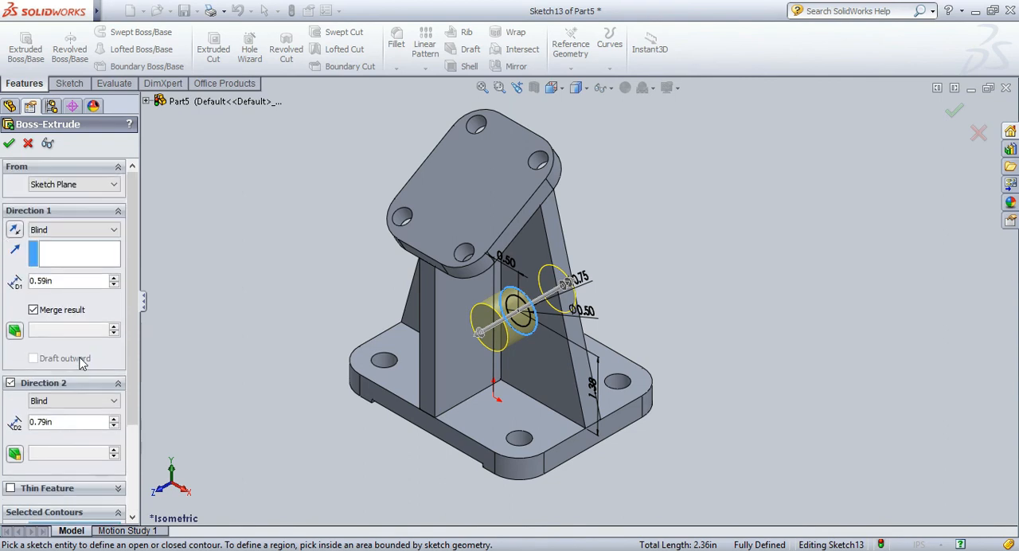
left_click(9, 144)
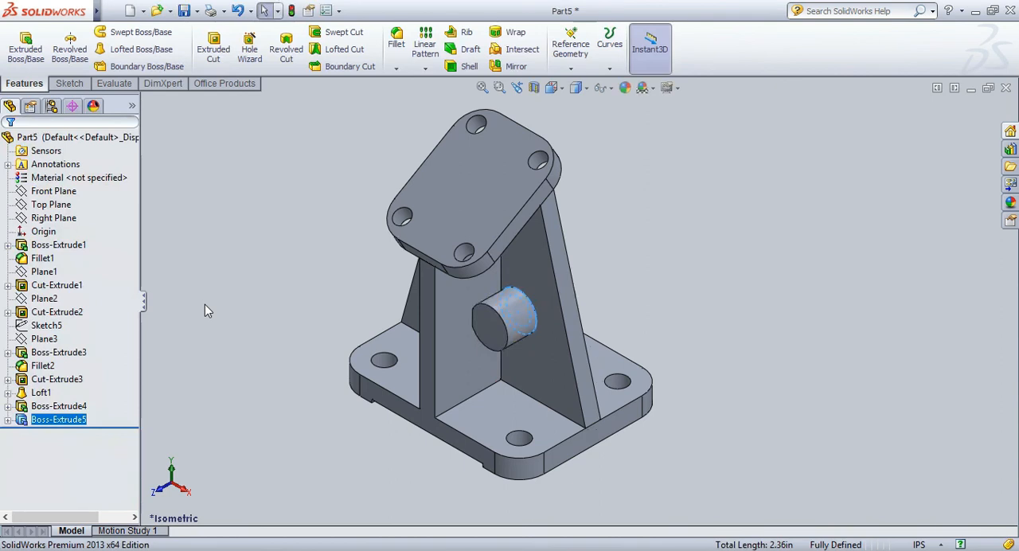
left_click(205, 304)
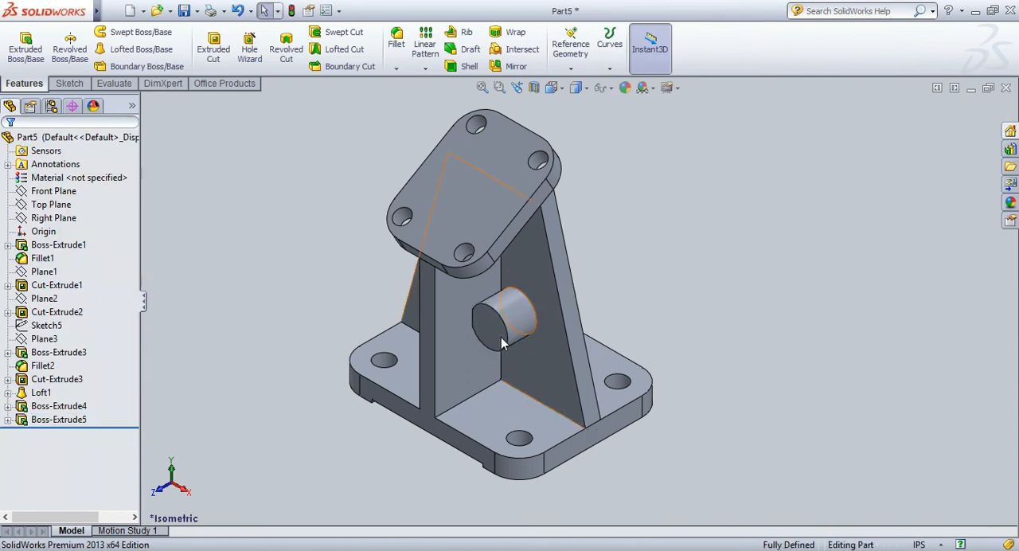
Cut the inner circle of the boss sketch Through All in both directions to bore the cylindrical boss.
left_click(8, 420)
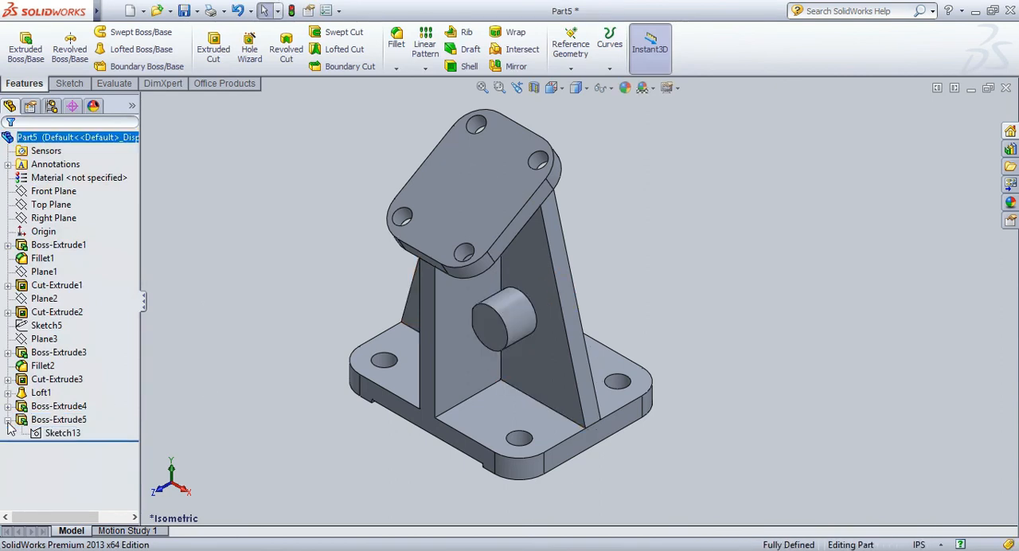
left_click(61, 434)
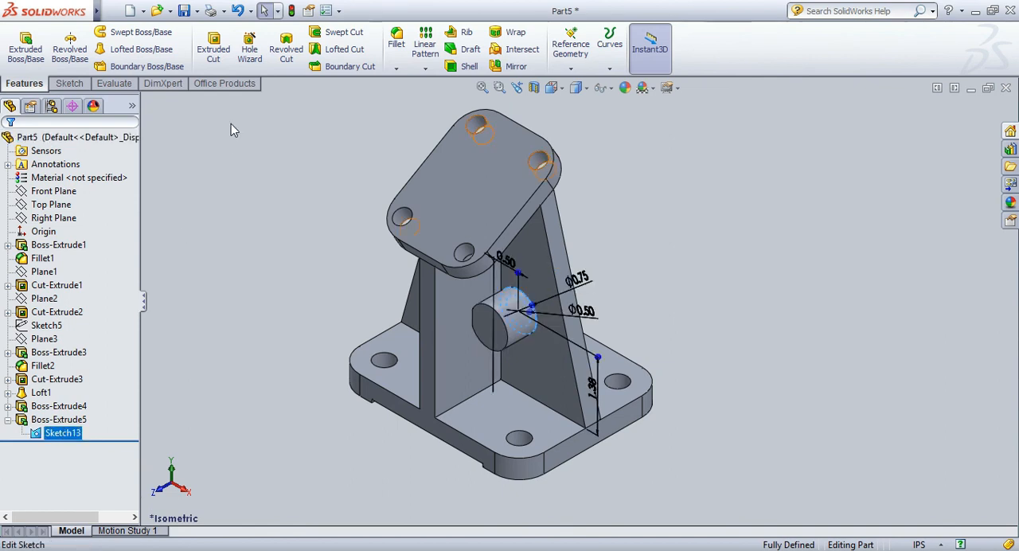
left_click(206, 53)
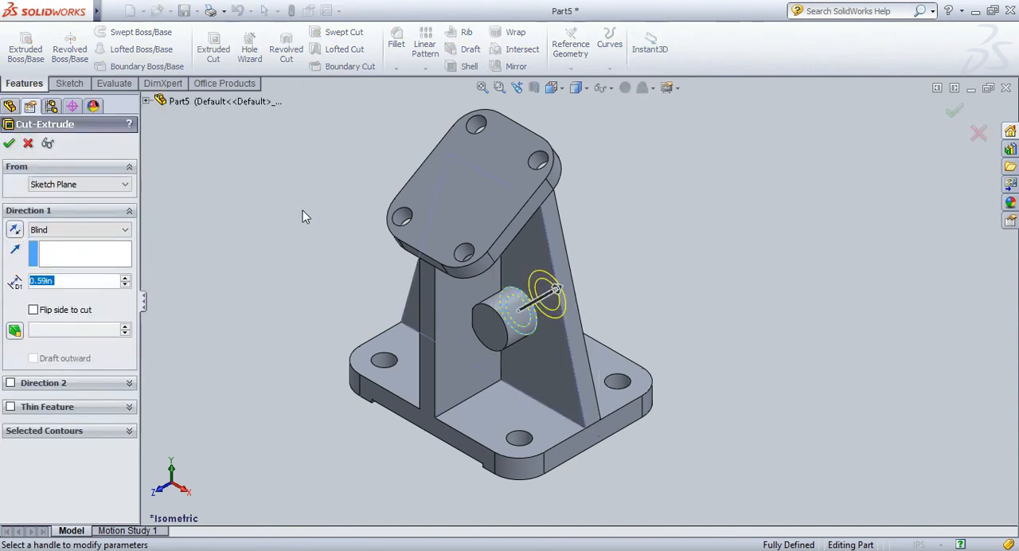
left_click(82, 434)
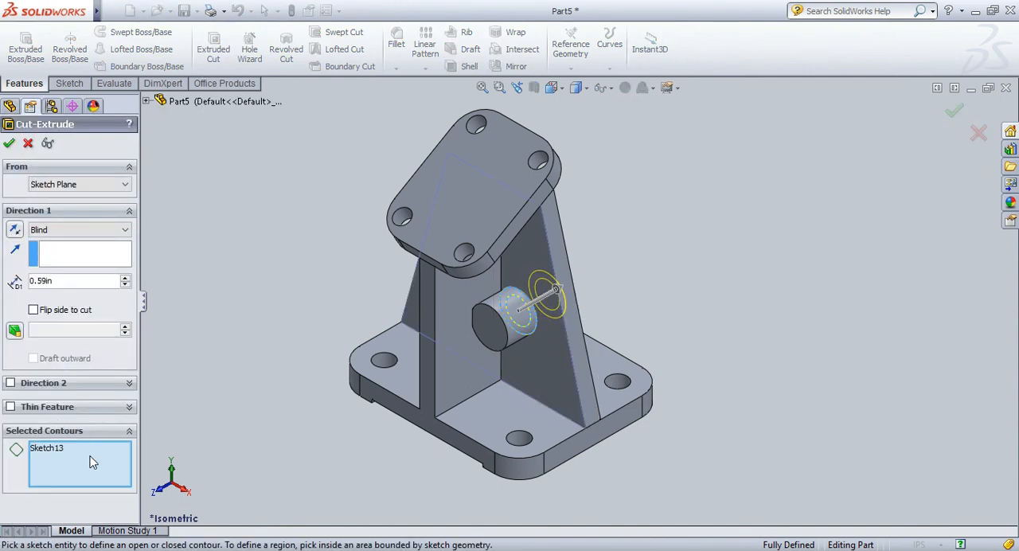
left_click(530, 332)
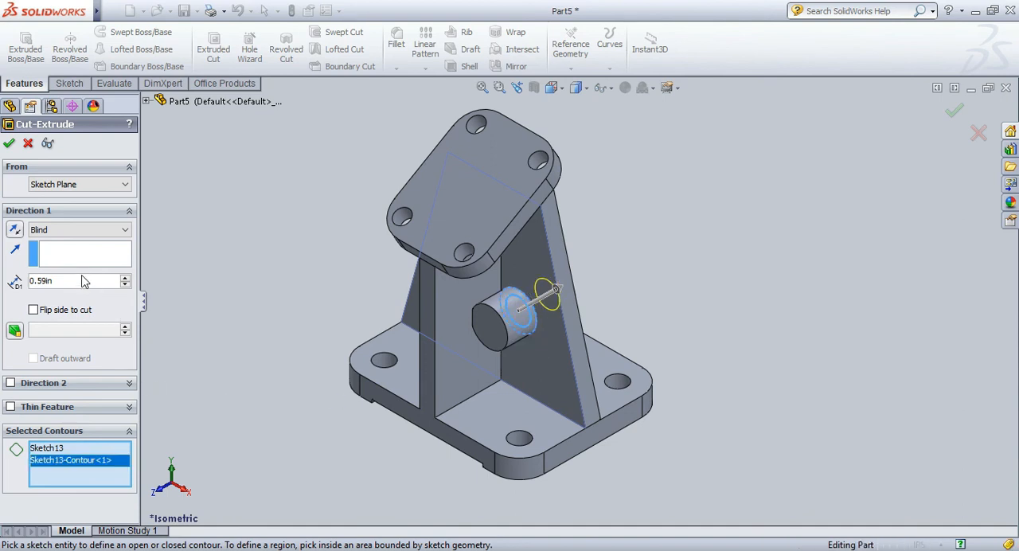
left_click(79, 229)
left_click(80, 242)
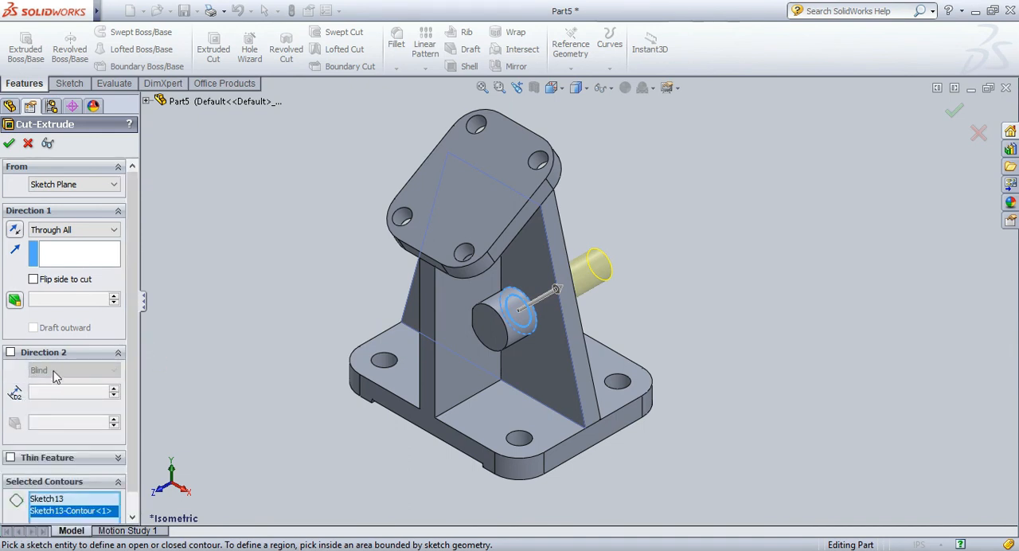
left_click(11, 351)
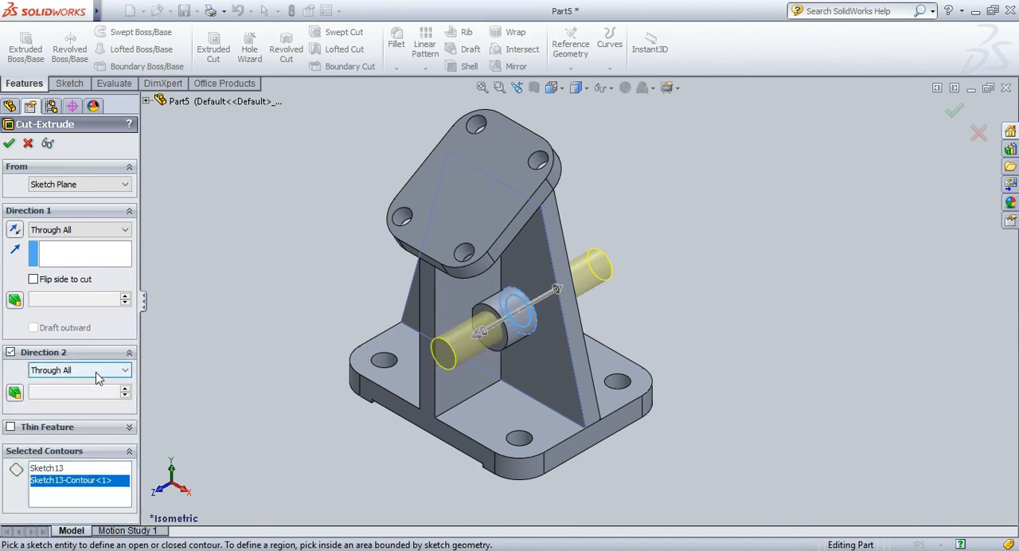
left_click(11, 147)
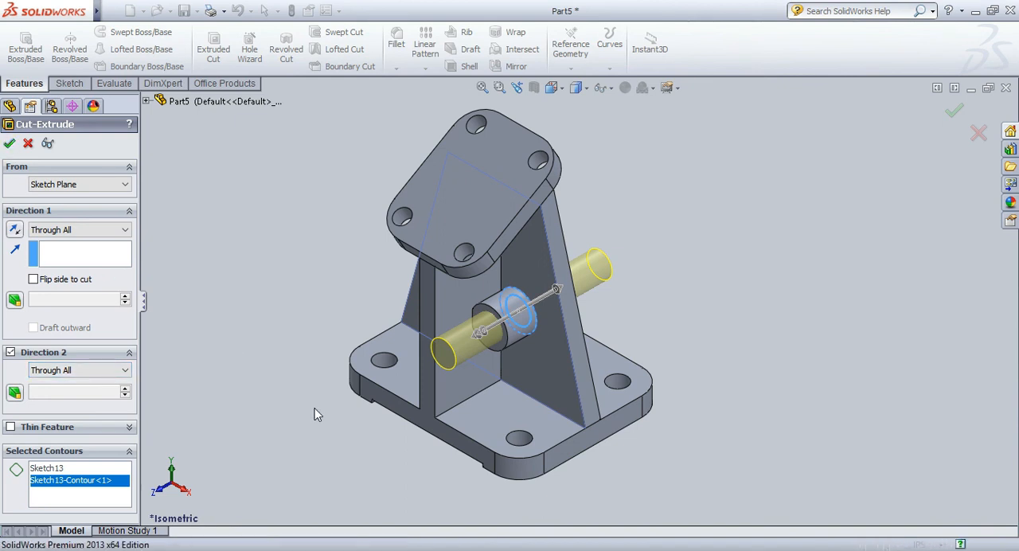
Examine the bored boss on both sides of the web from another angle and restore the isometric view.
right_click(710, 257)
left_click(660, 324)
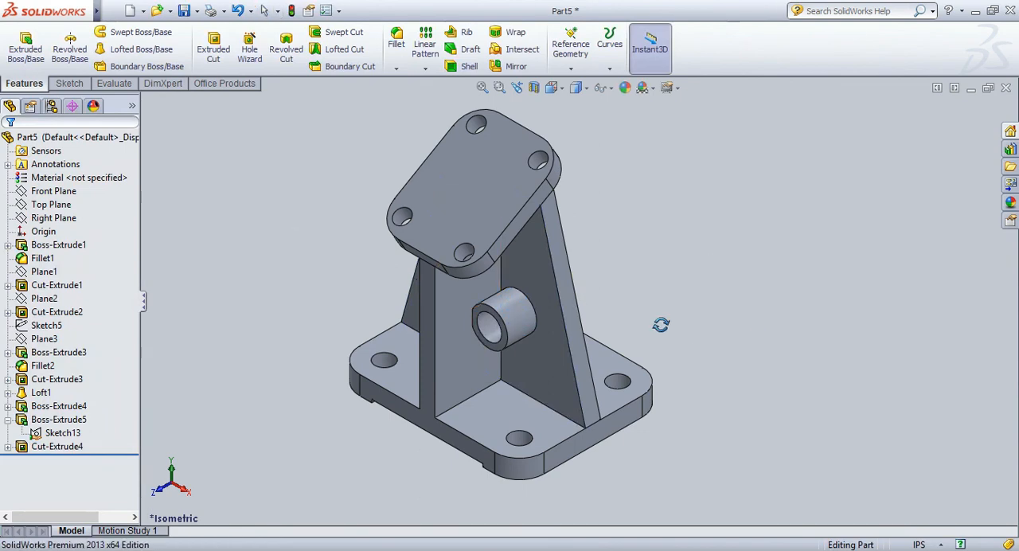
left_click_drag(661, 325, 611, 309)
scroll(662, 295, "down", 2)
scroll(672, 314, "up", 3)
left_click_drag(351, 231, 364, 267)
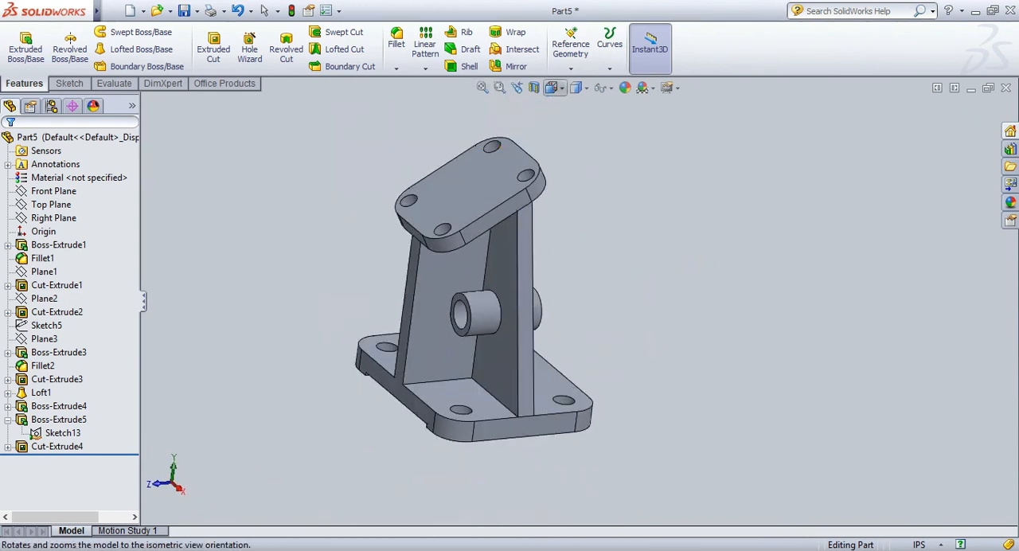
left_click(605, 109)
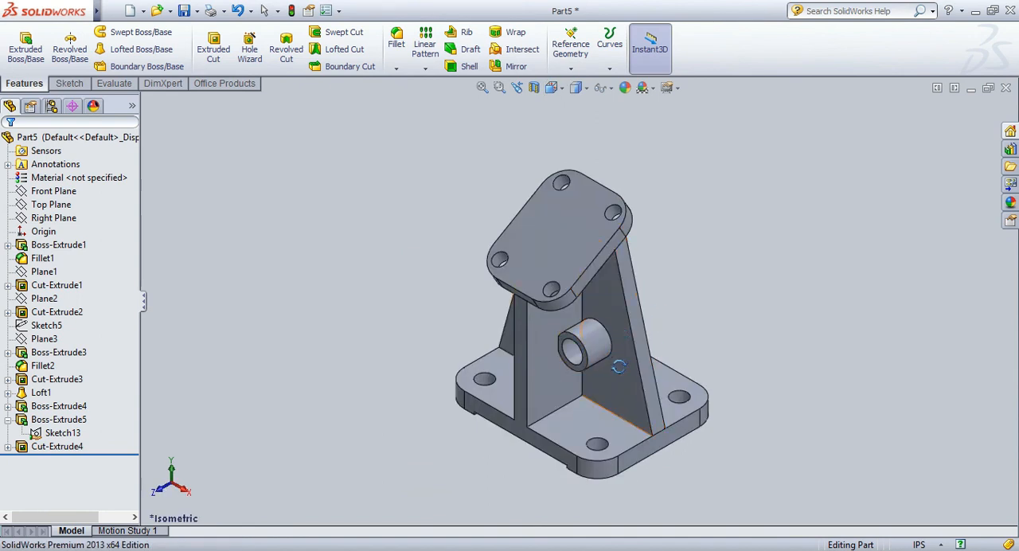
Start a new sketch on the web's front face and orient the view normal to it.
left_click(613, 302)
left_click(644, 223)
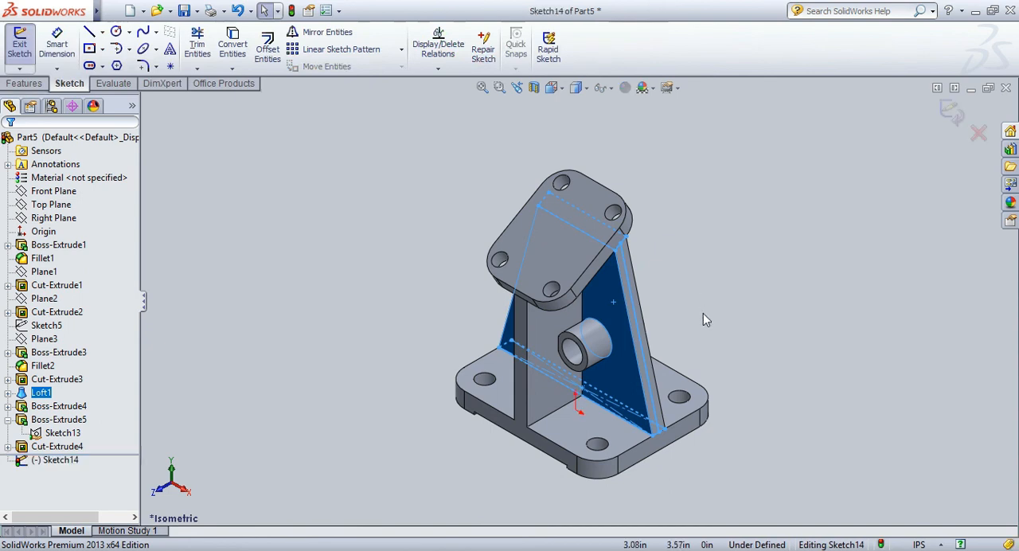
key("space")
left_click(713, 338)
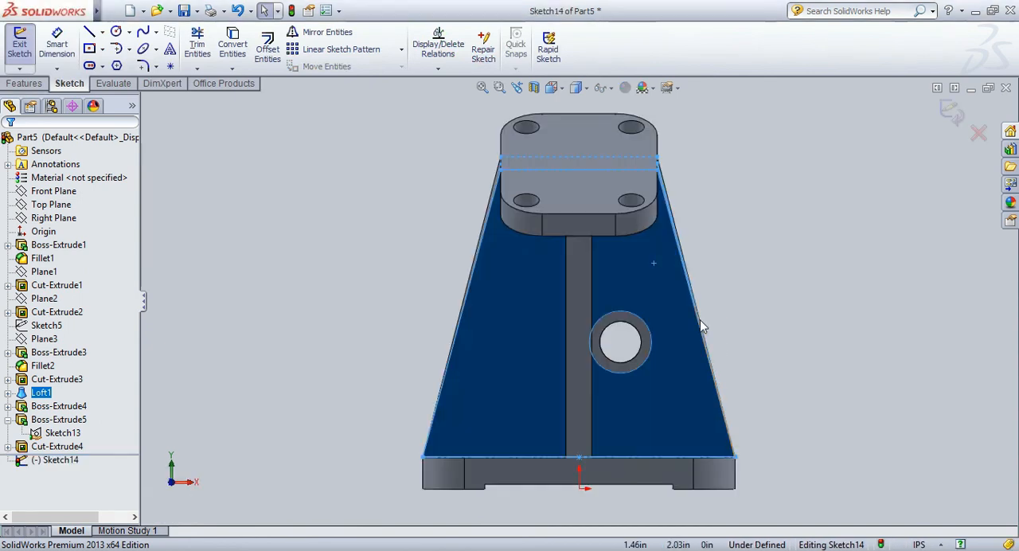
Sketch an open, jagged ten-segment line chain starting outside the web's right sloped edge, passing beside the boss and back out across that edge.
left_click(89, 32)
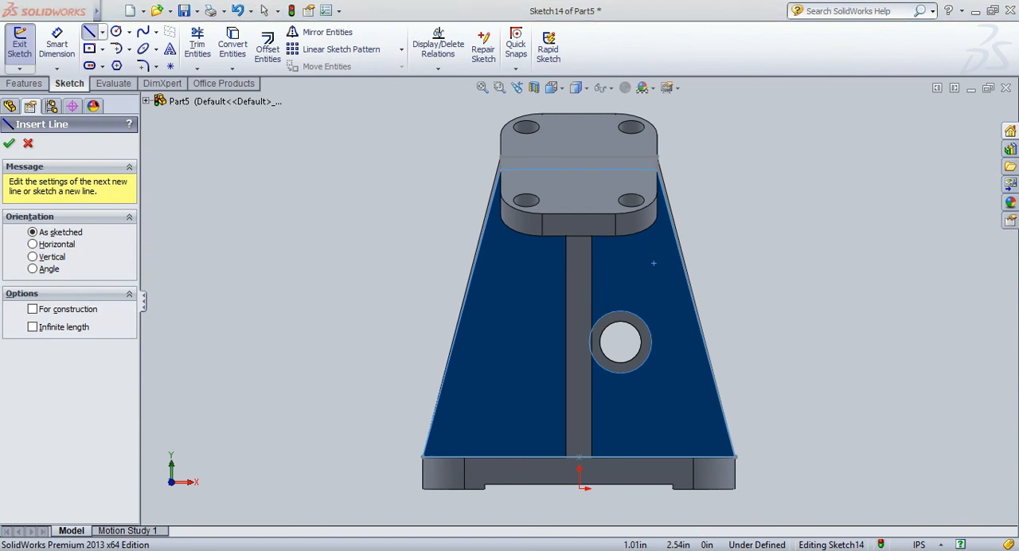
left_click(665, 259)
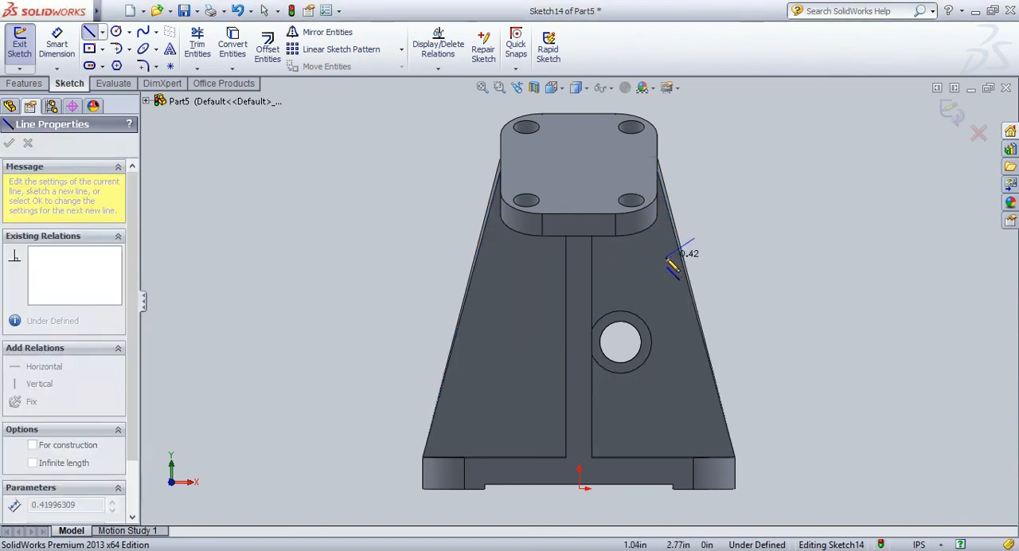
left_click(664, 259)
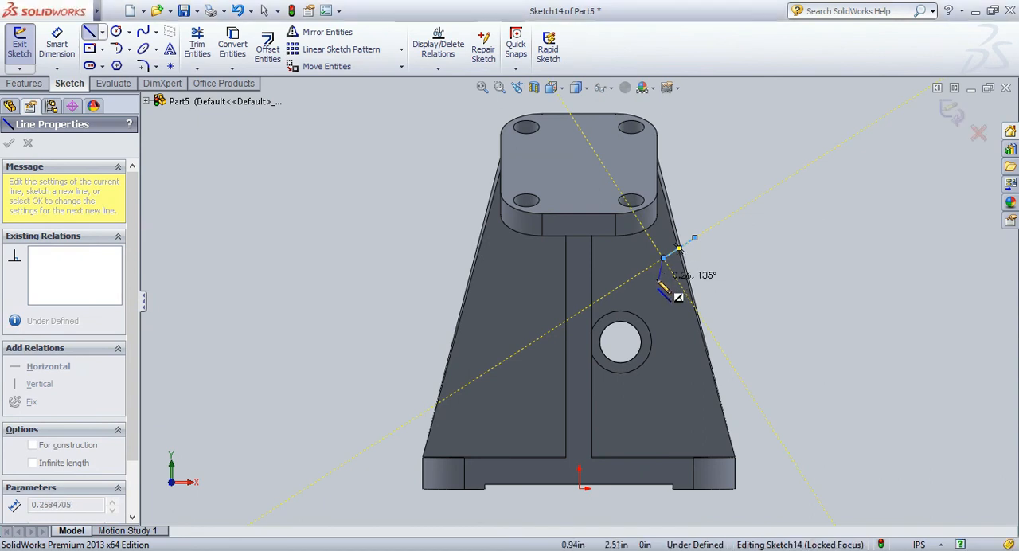
double_click(658, 279)
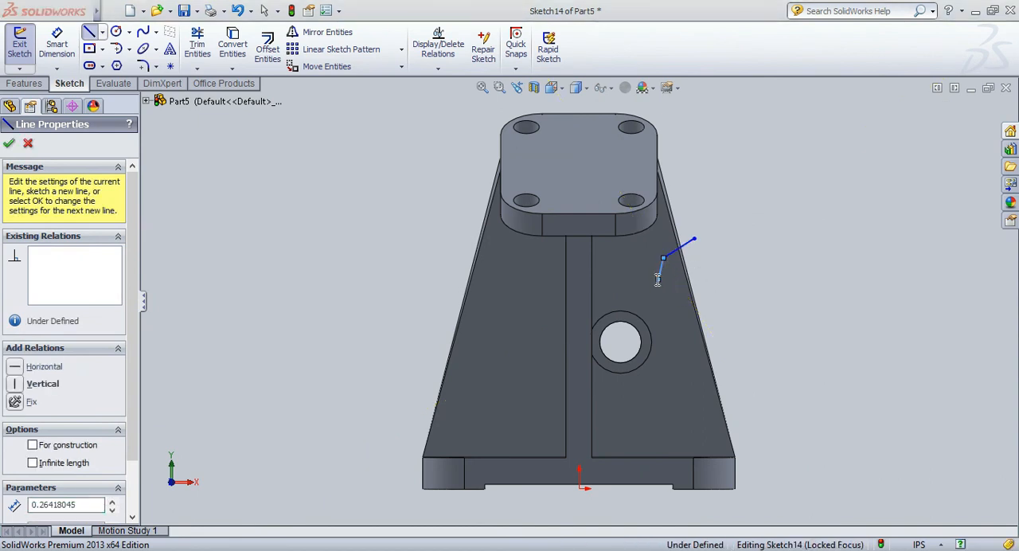
left_click(659, 279)
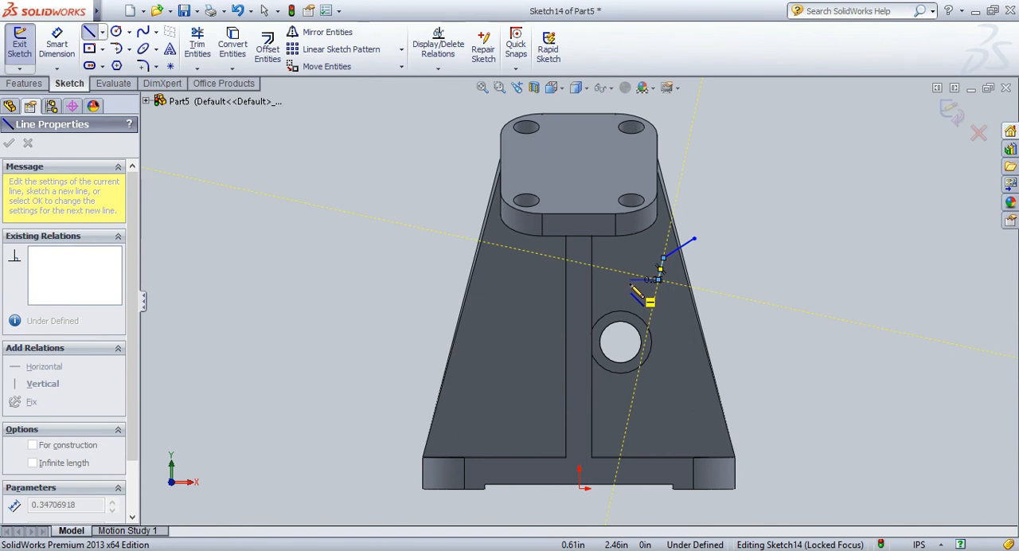
left_click(631, 283)
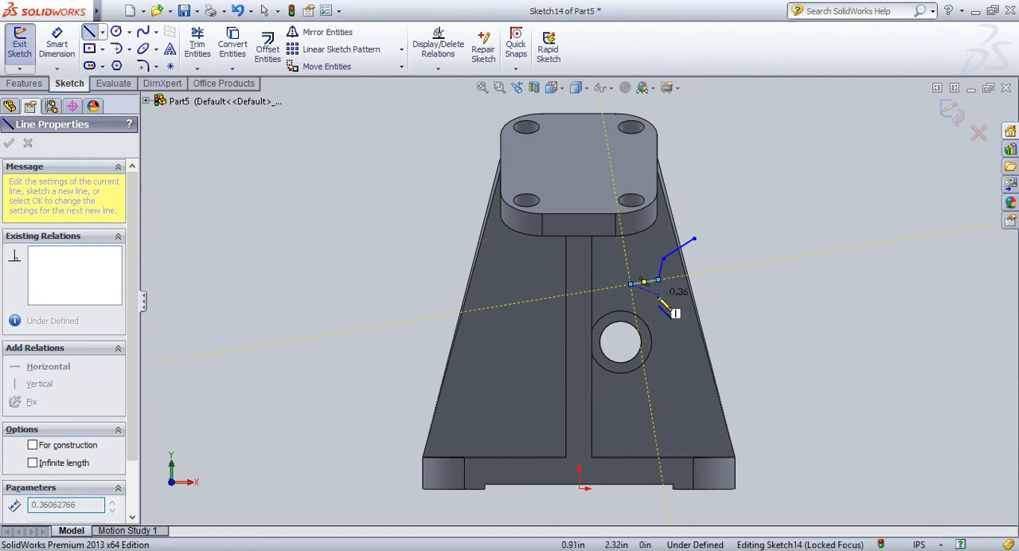
double_click(659, 296)
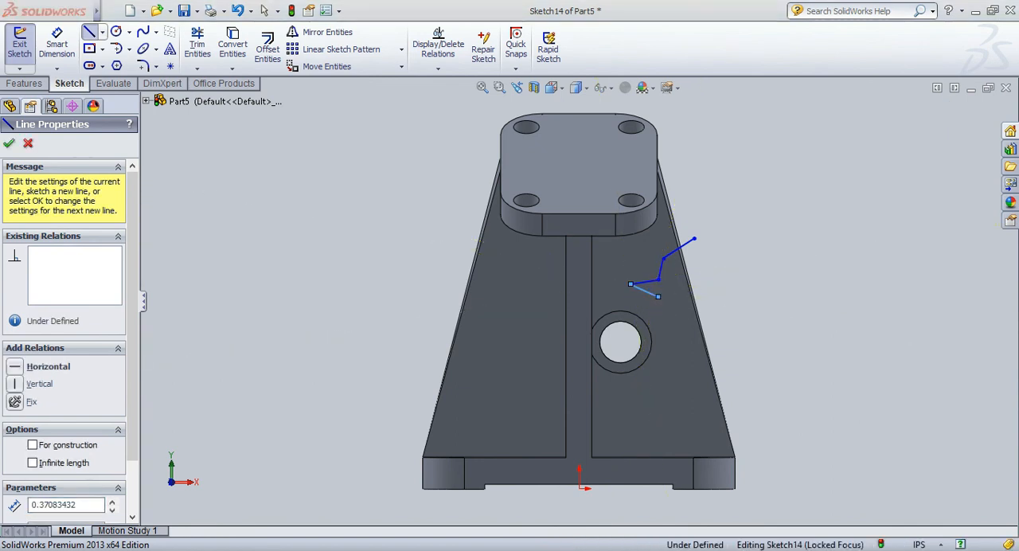
left_click(658, 296)
double_click(652, 311)
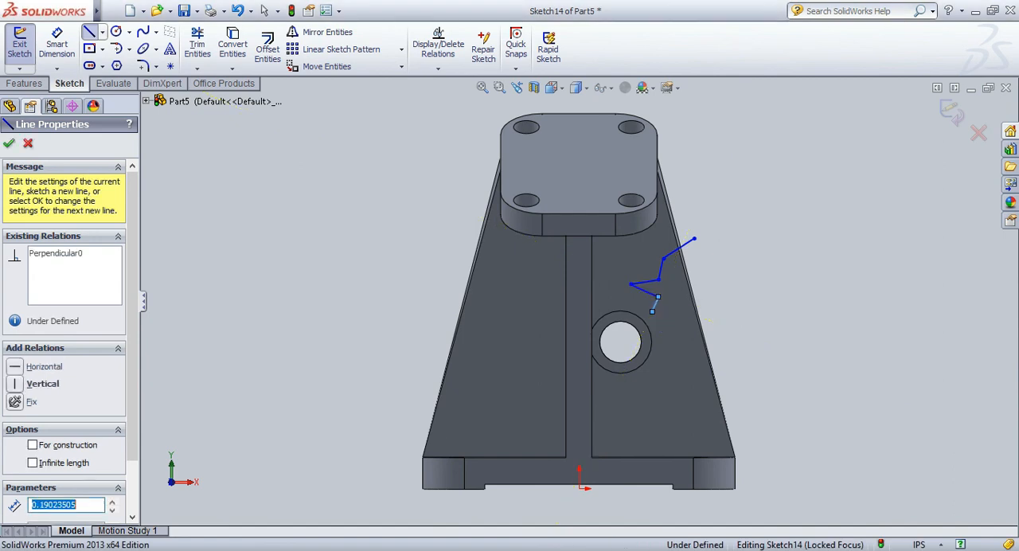
left_click(652, 311)
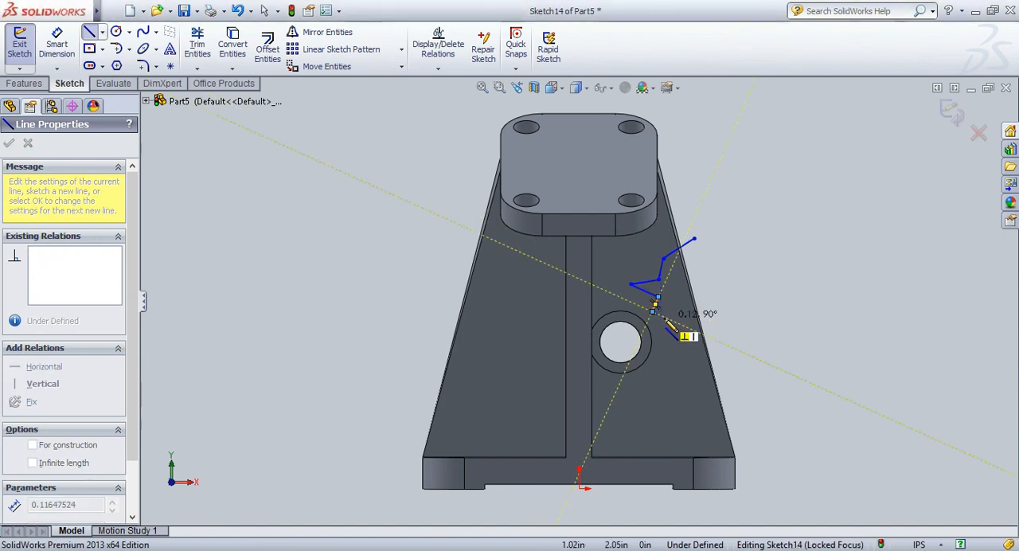
double_click(660, 315)
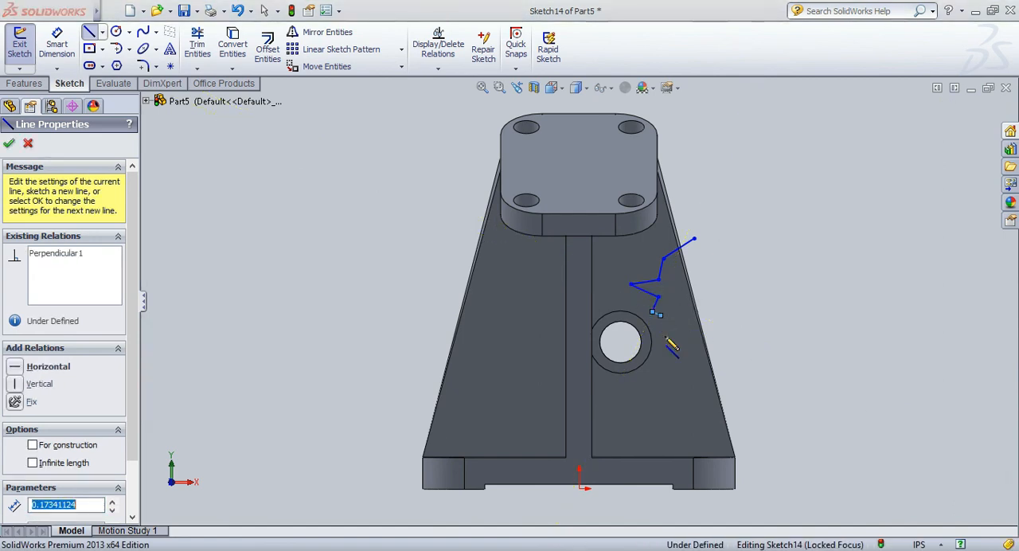
left_click(660, 315)
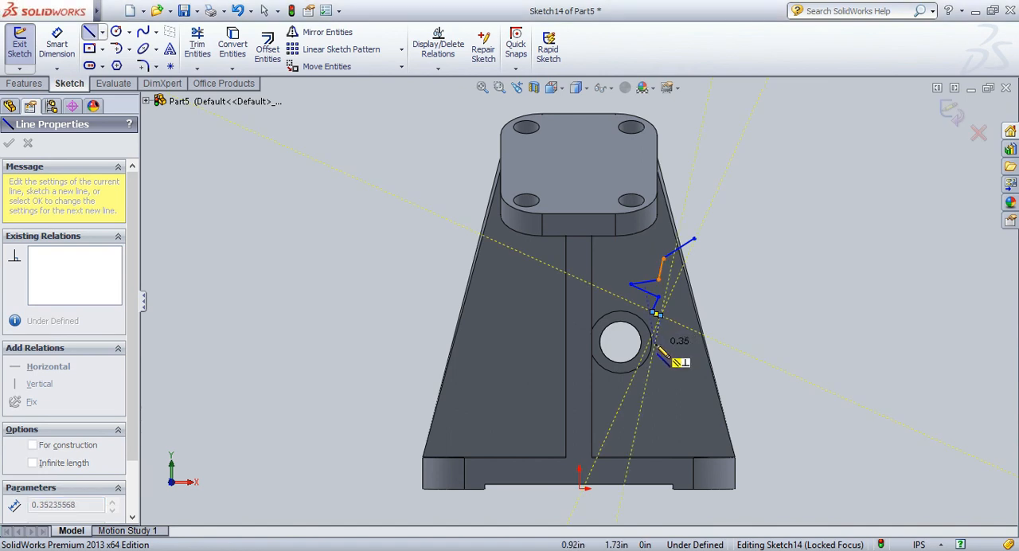
left_click(660, 342)
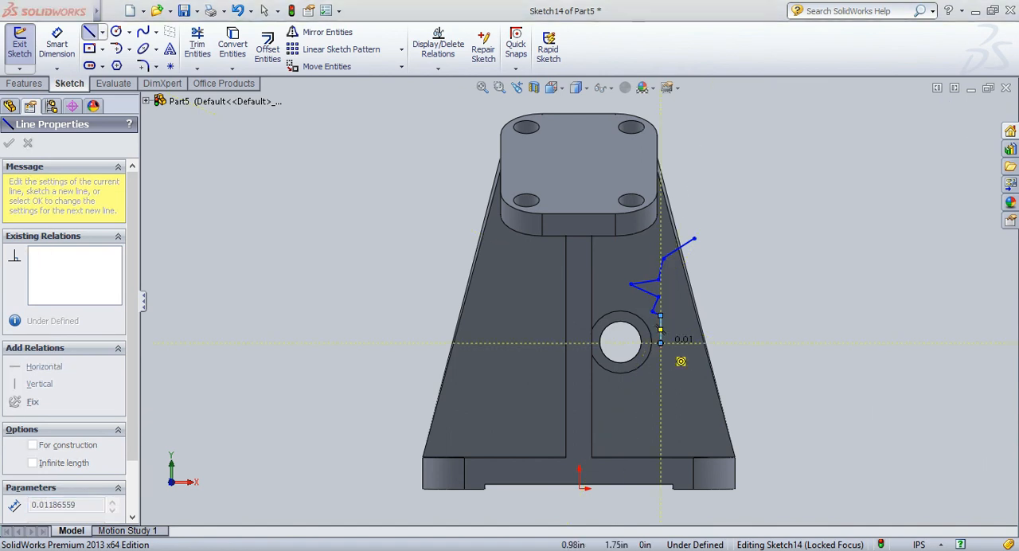
left_click(681, 353)
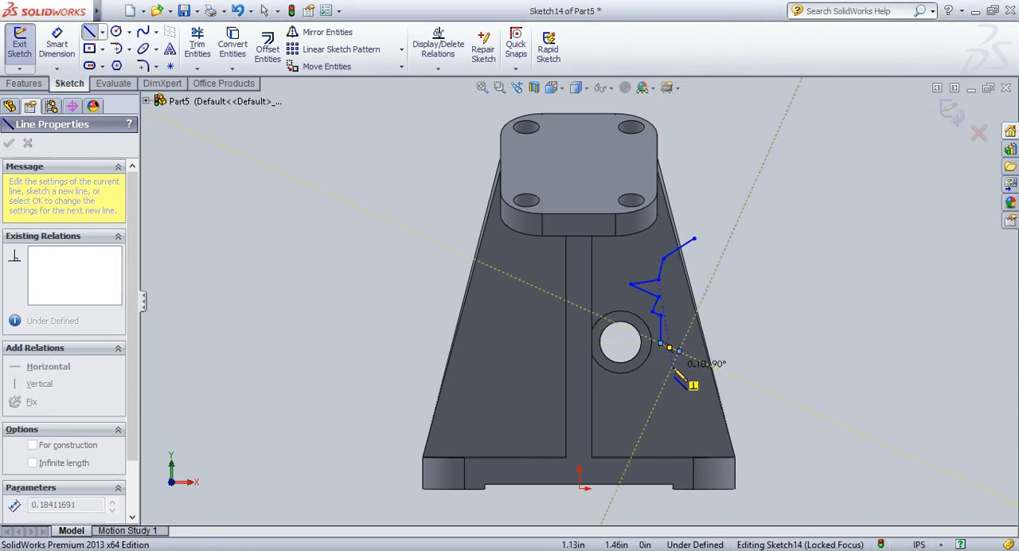
left_click(674, 362)
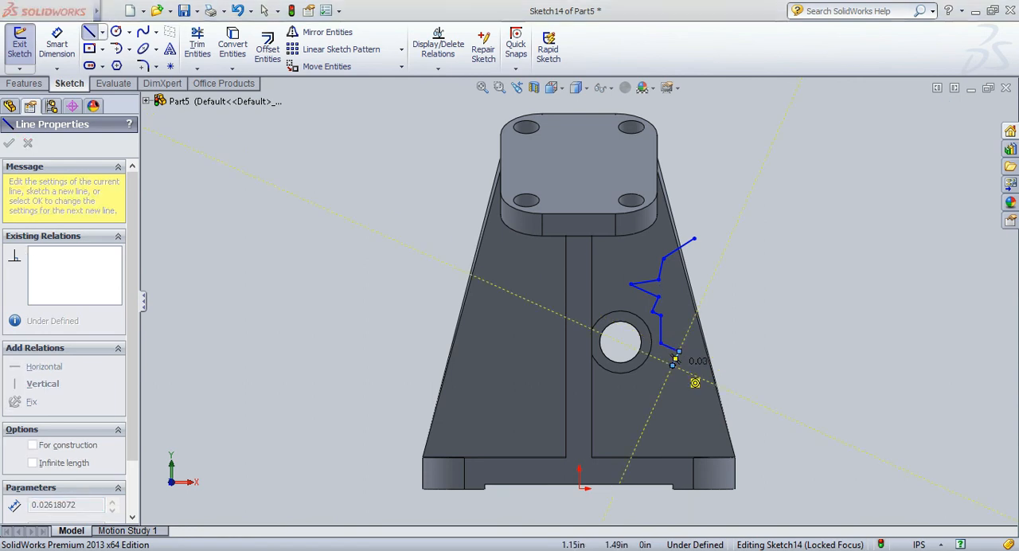
left_click(730, 356)
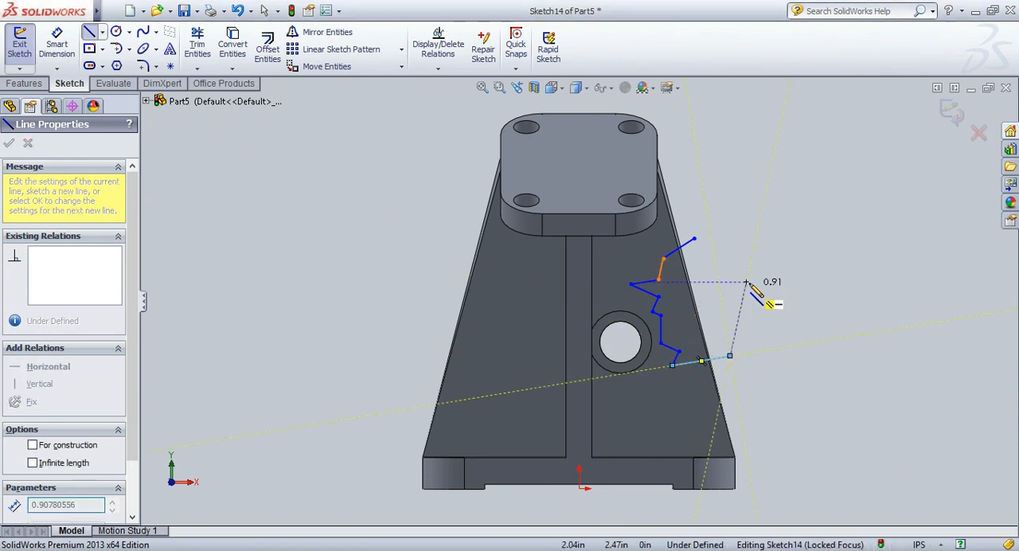
key("Escape")
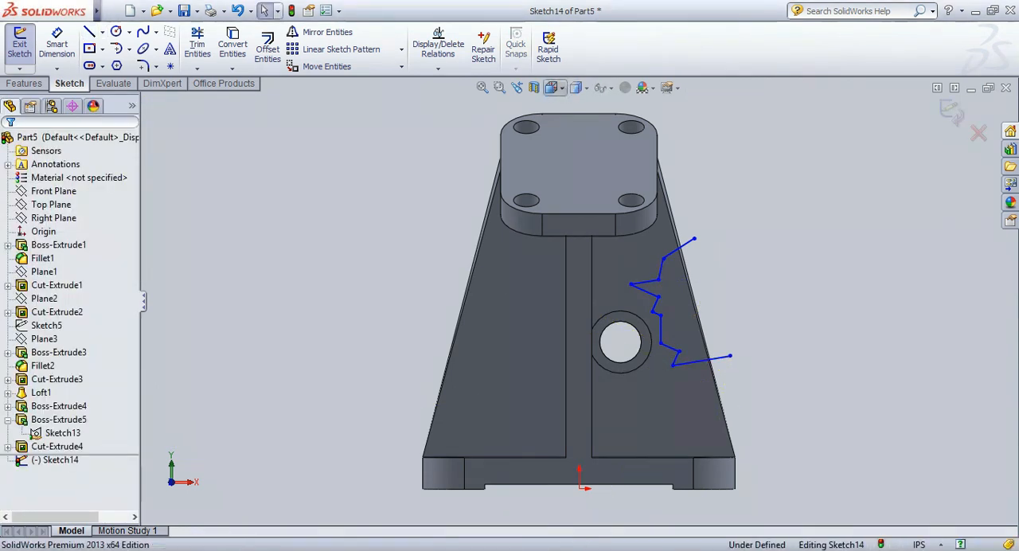
Extrude-cut the web's side with the open jagged profile, Through All with Direction 2 enabled, from the sketch plane.
key("ctrl+7")
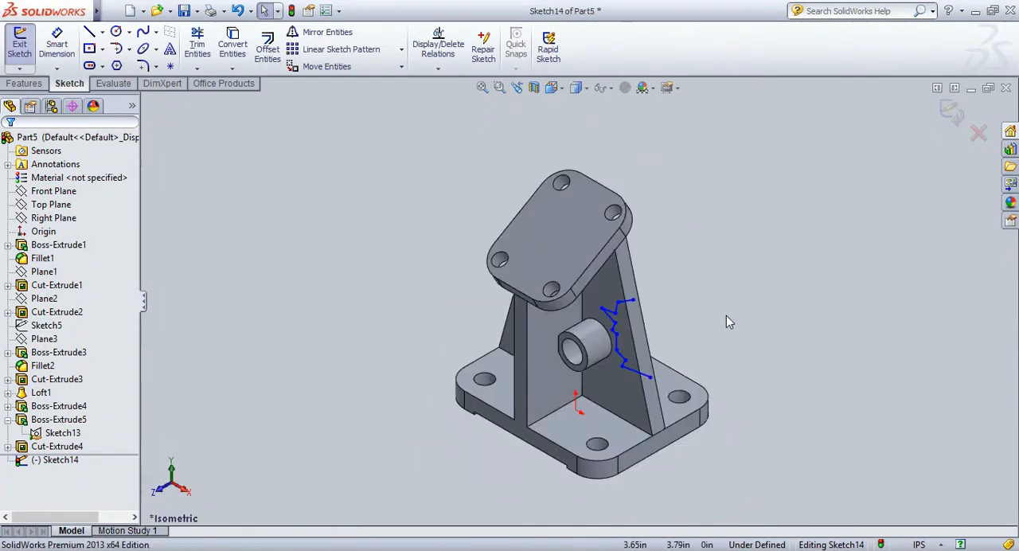
left_click(17, 83)
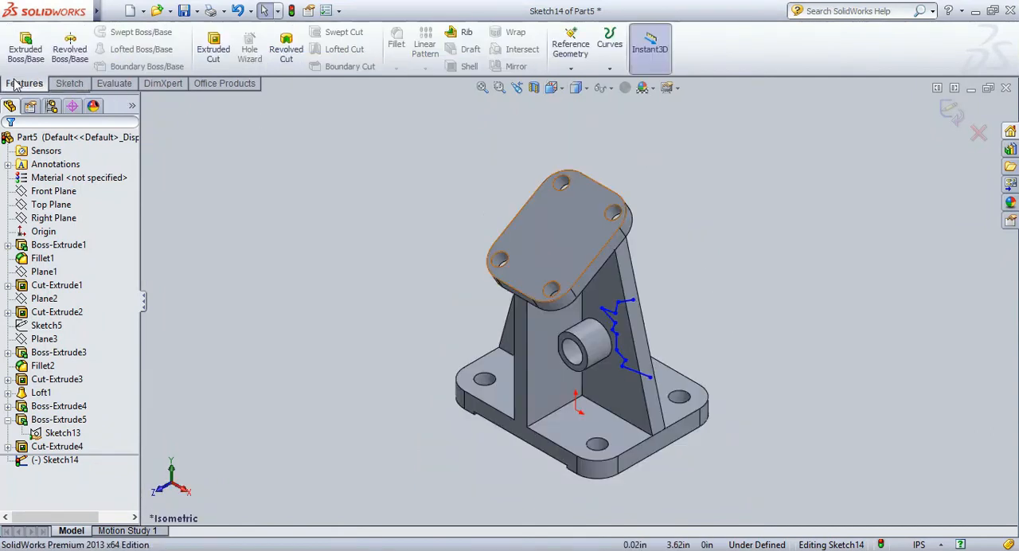
left_click(204, 44)
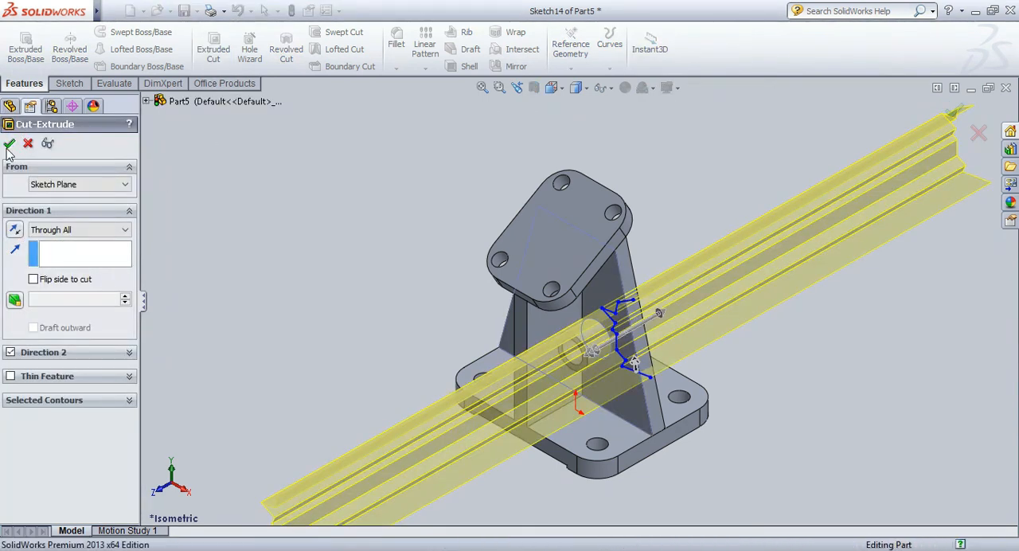
left_click(9, 145)
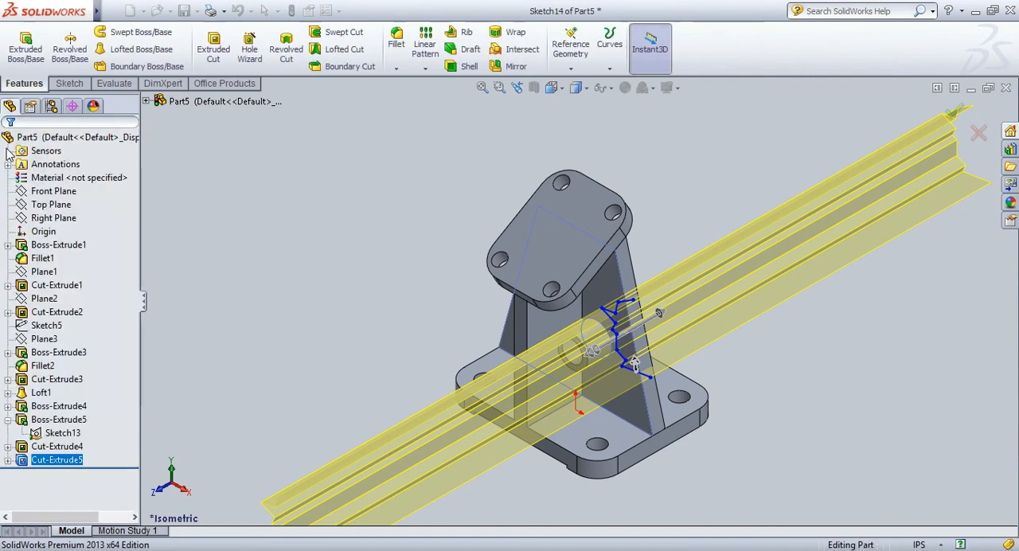